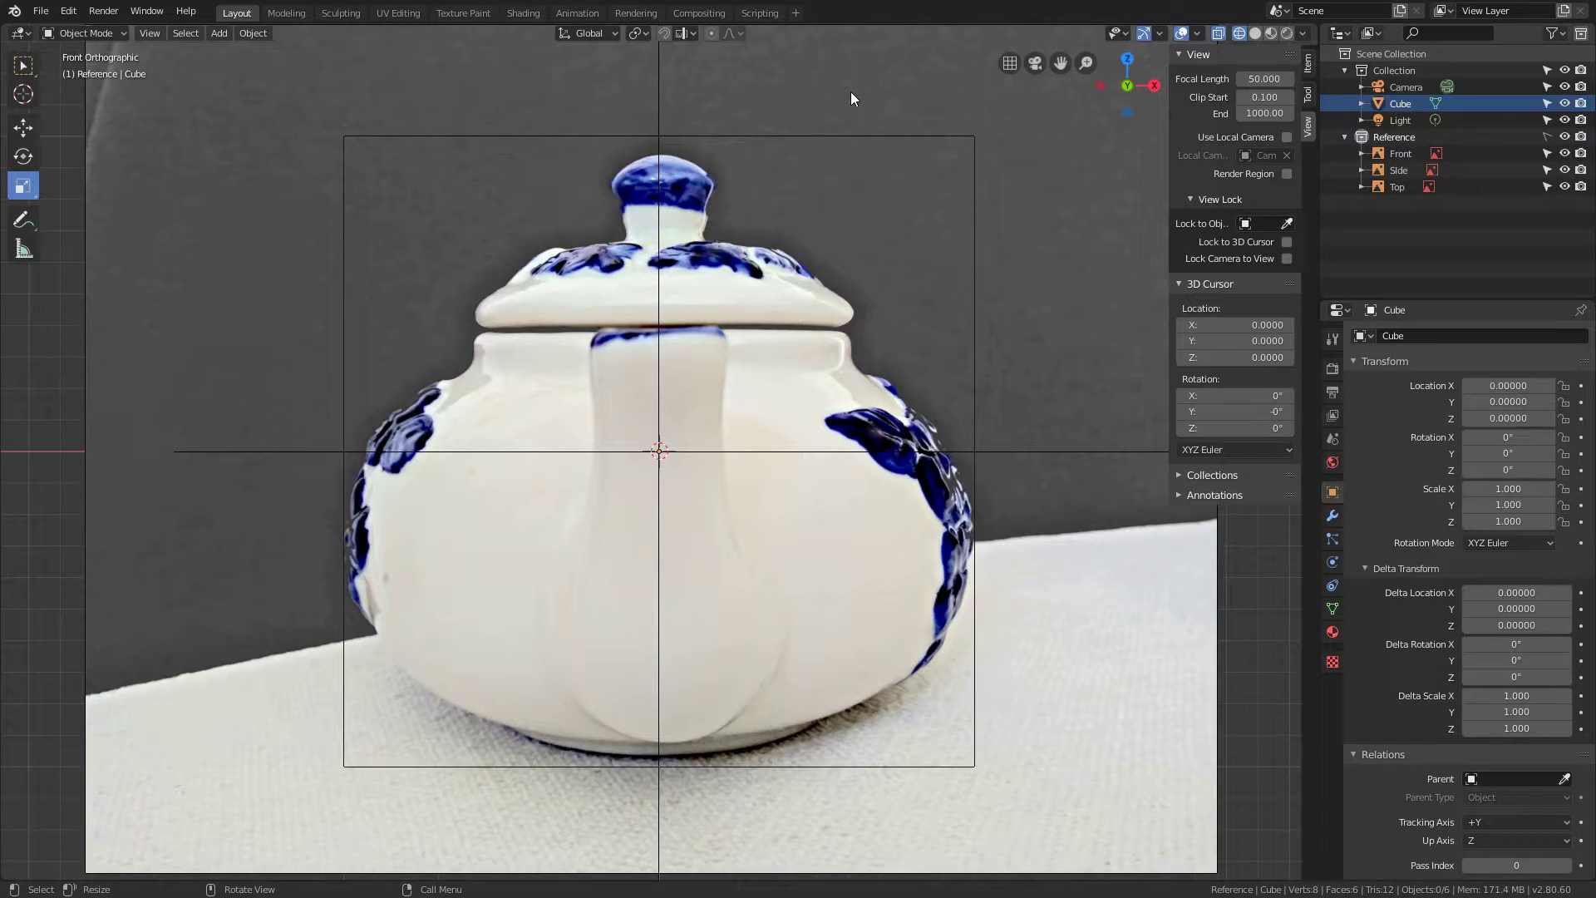
Select the default cube in front of the teapot reference image
left_click(889, 139)
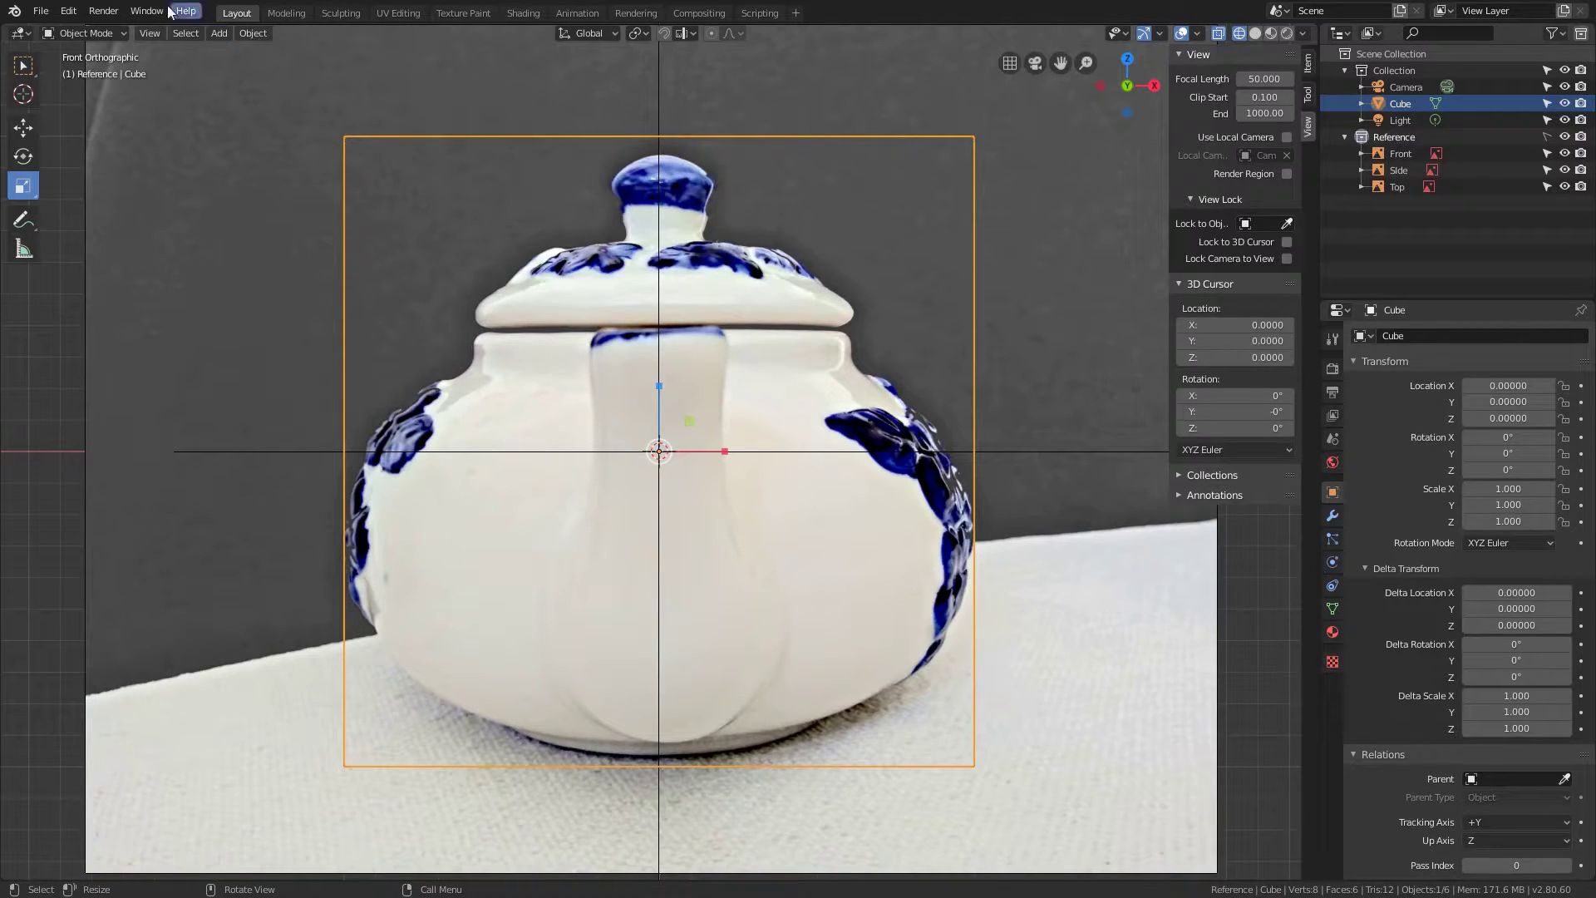
Put the cube into Edit Mode with all its vertices selected
left_click(92, 33)
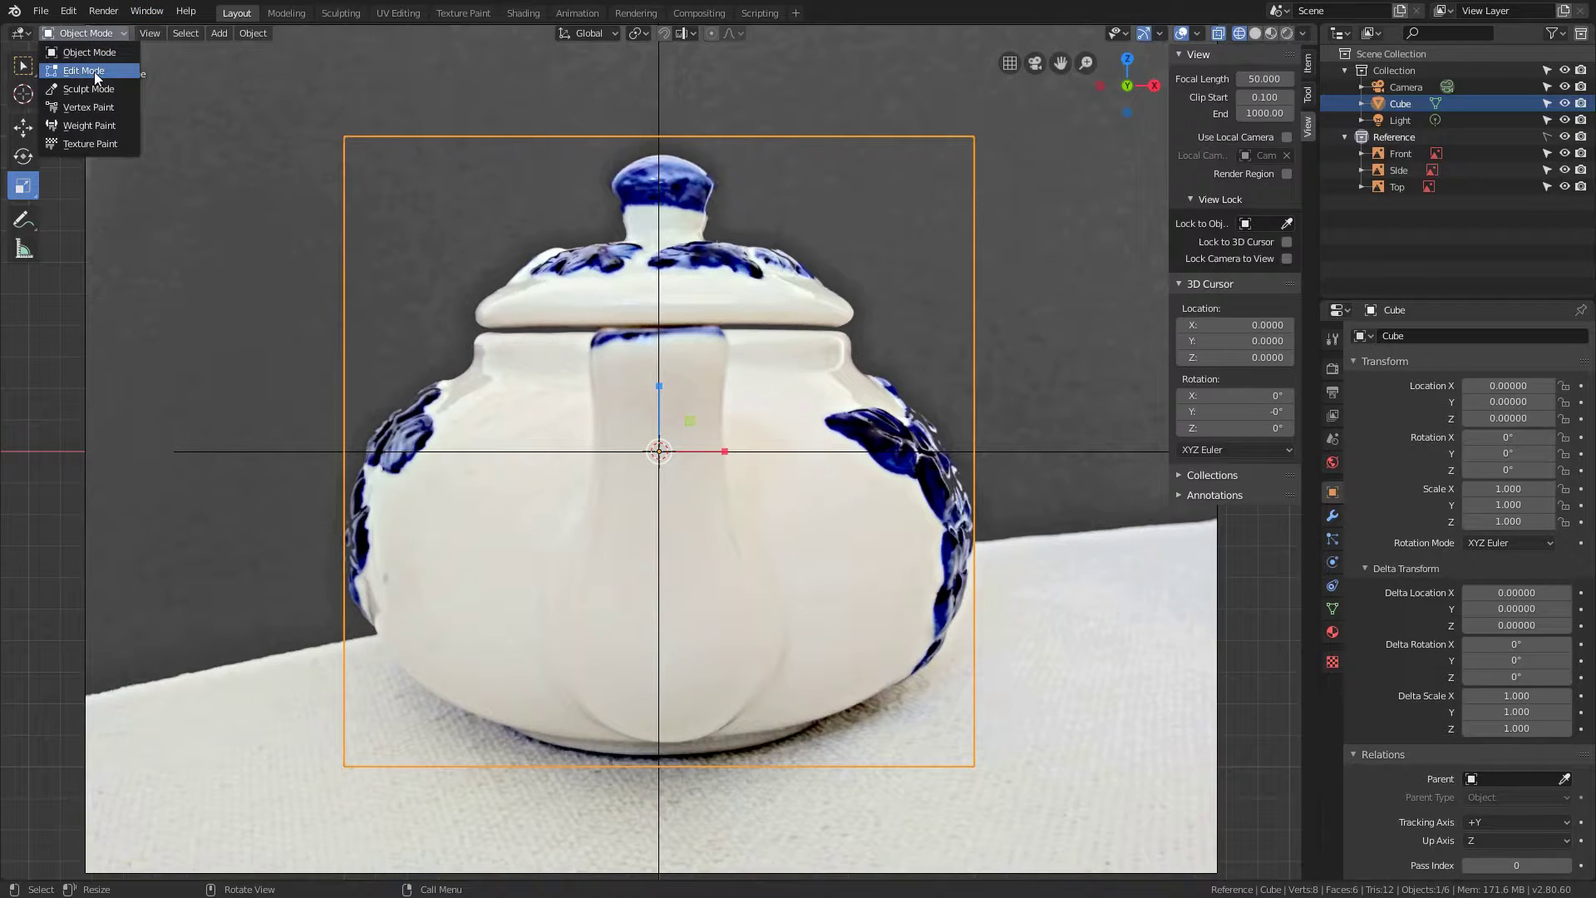
left_click(94, 71)
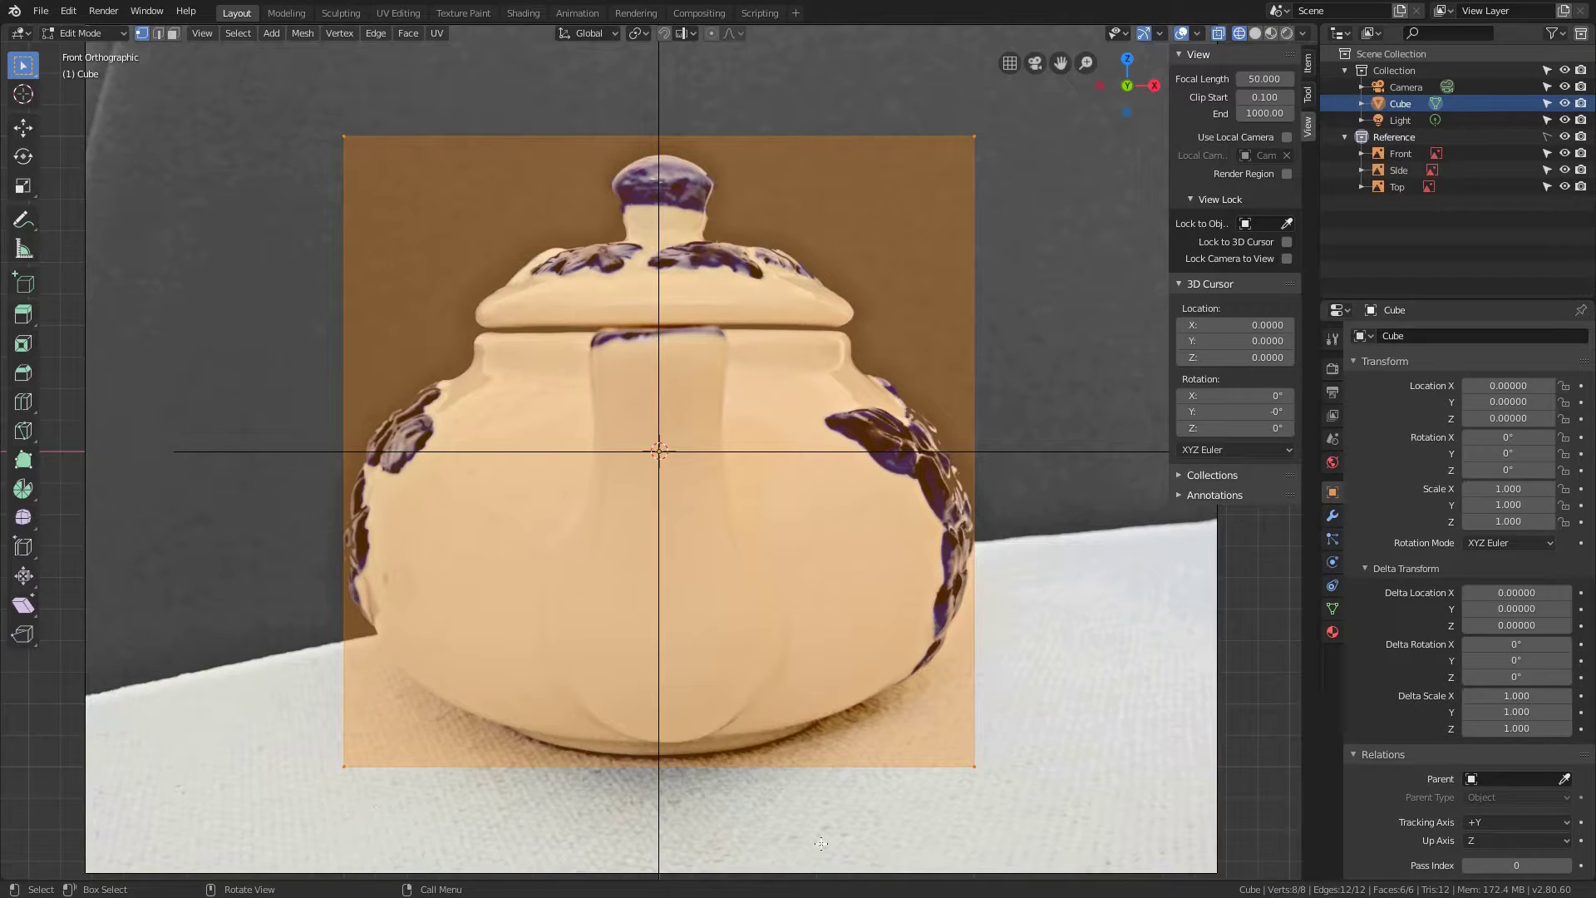
left_click(928, 111)
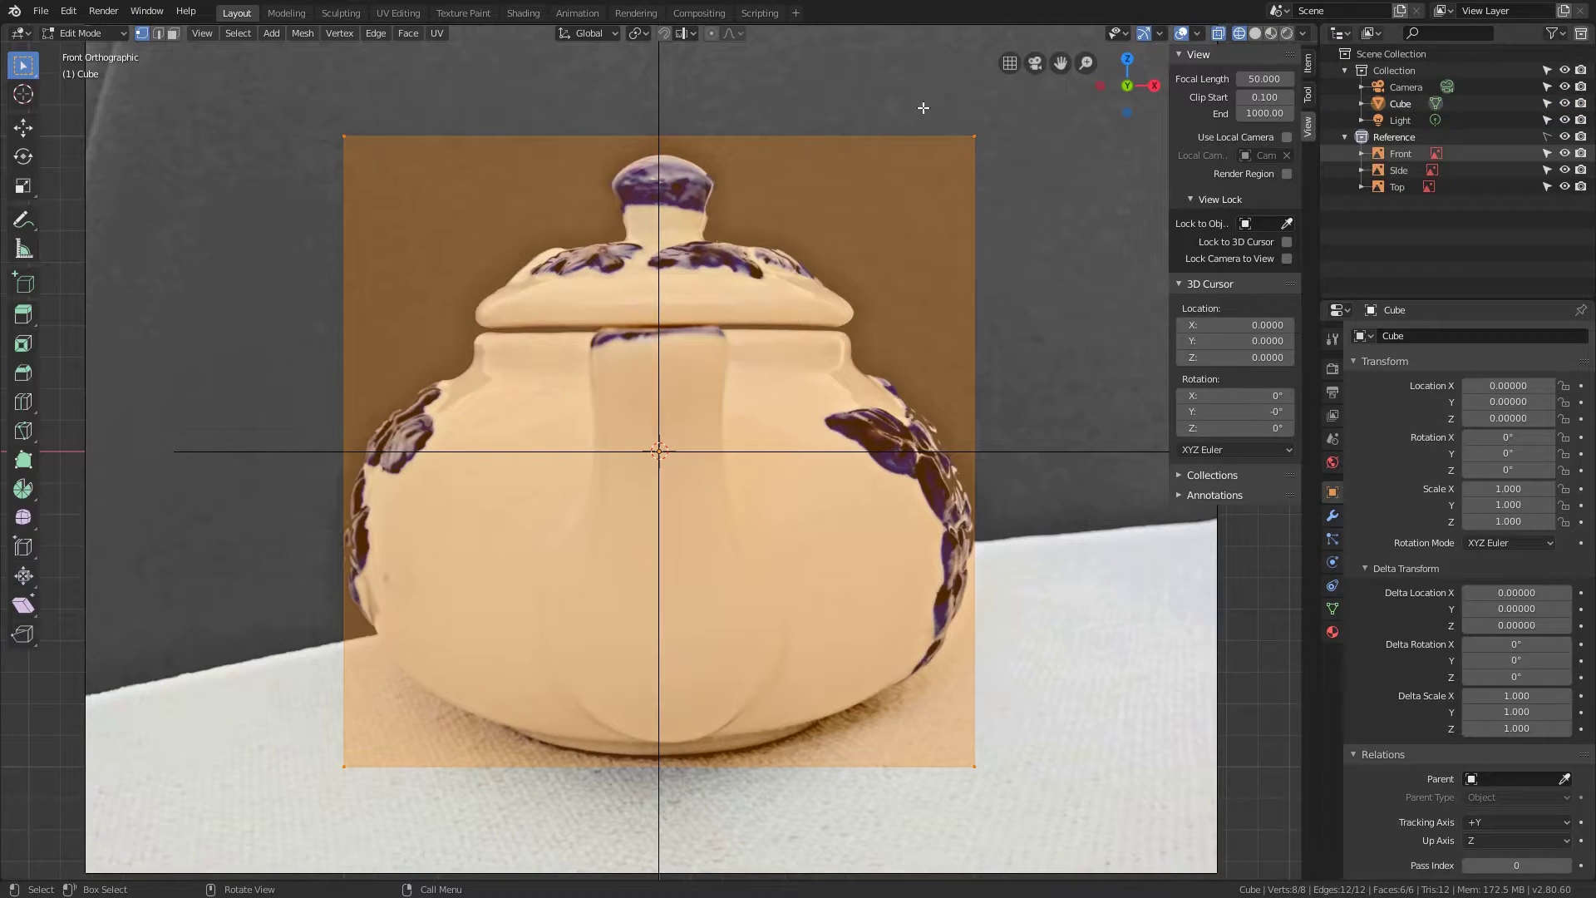
Hide the Reference collection and delete the Camera and Light objects
left_click(1564, 137)
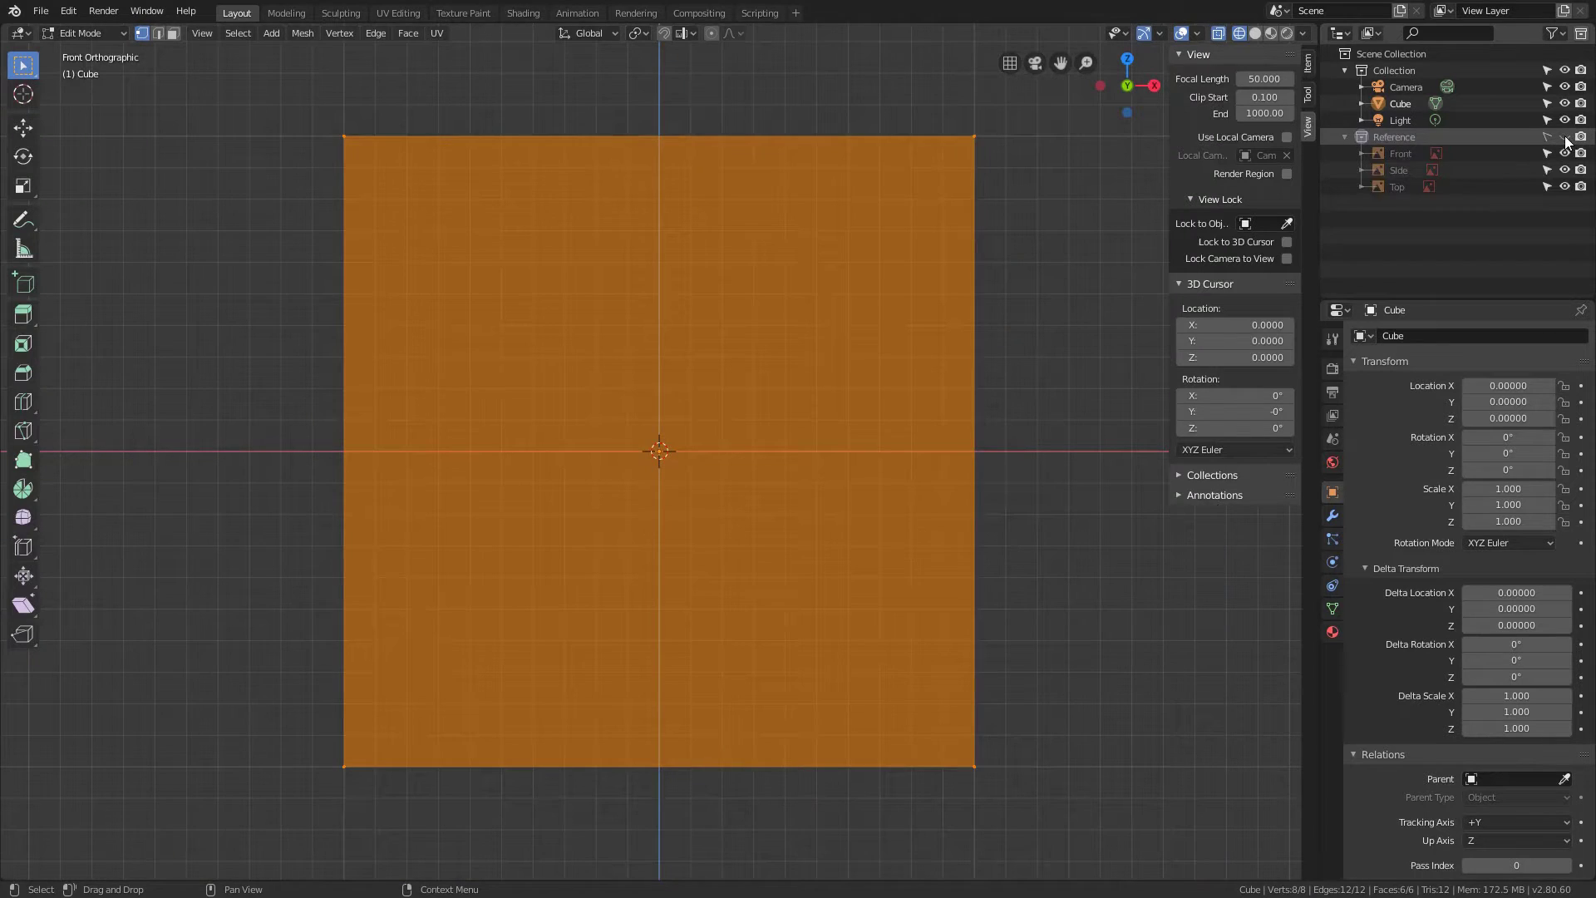
left_click(1383, 81)
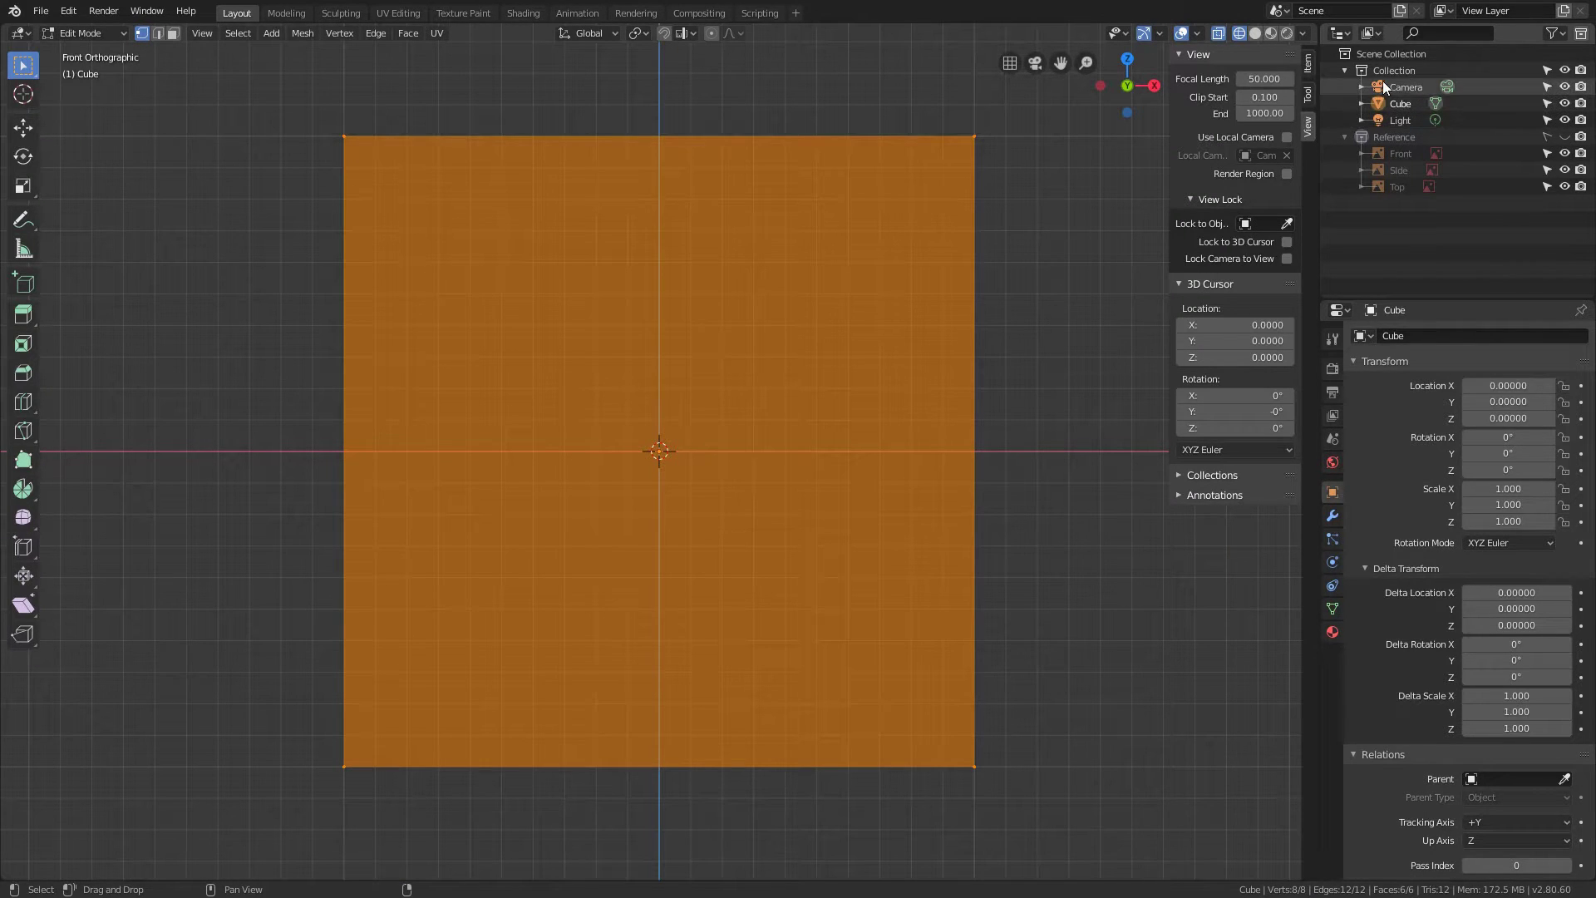
left_click(1378, 116, "ctrl")
right_click(1379, 116)
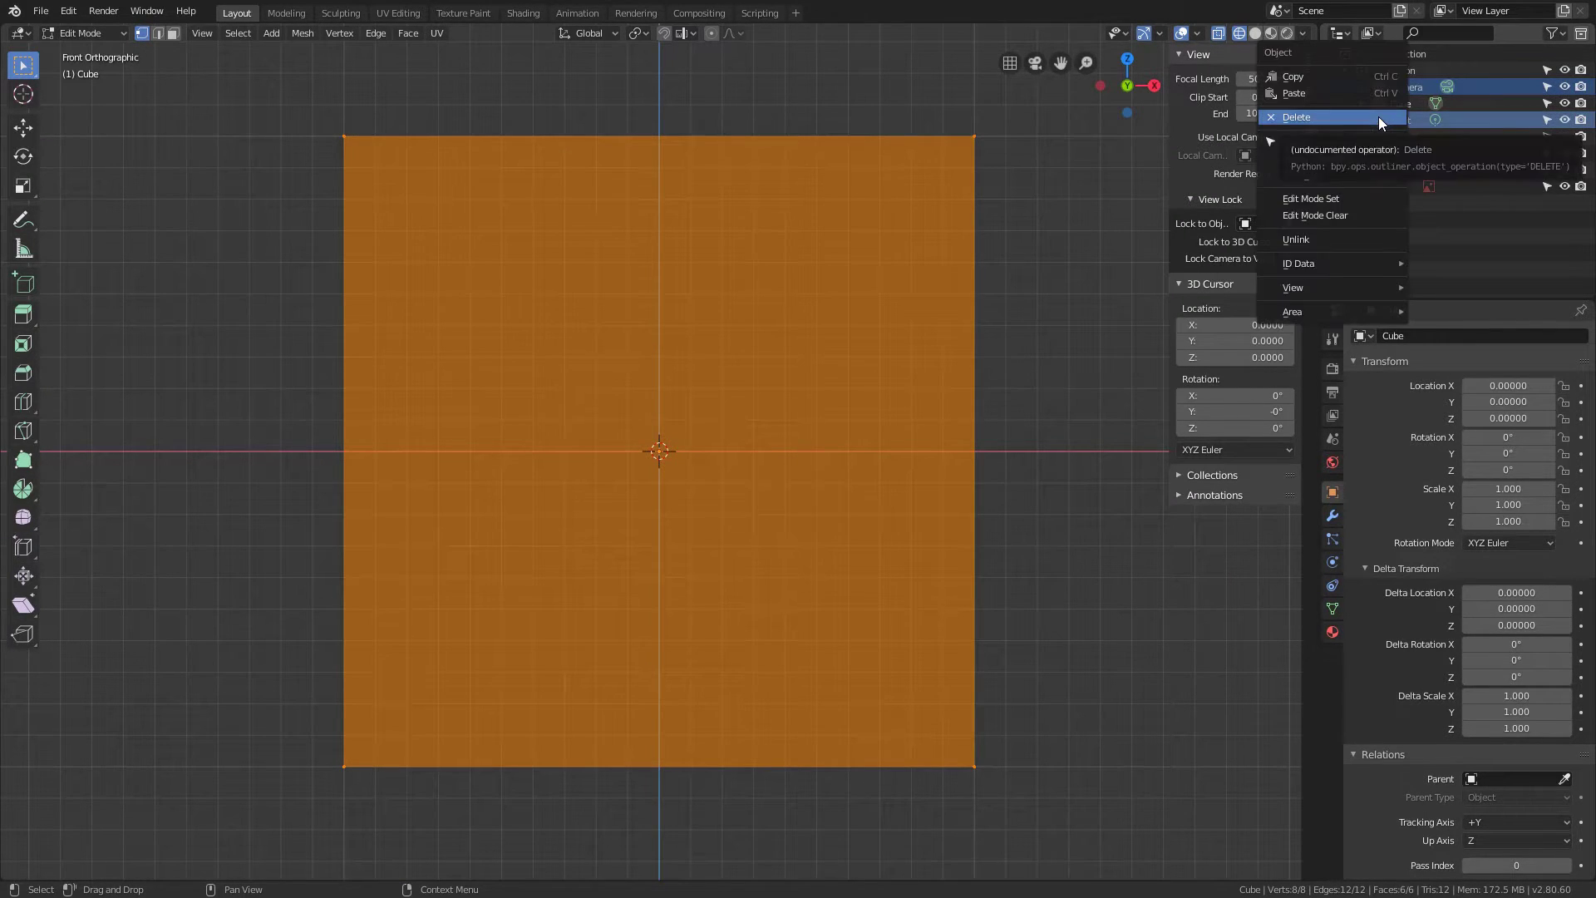
left_click(1379, 116)
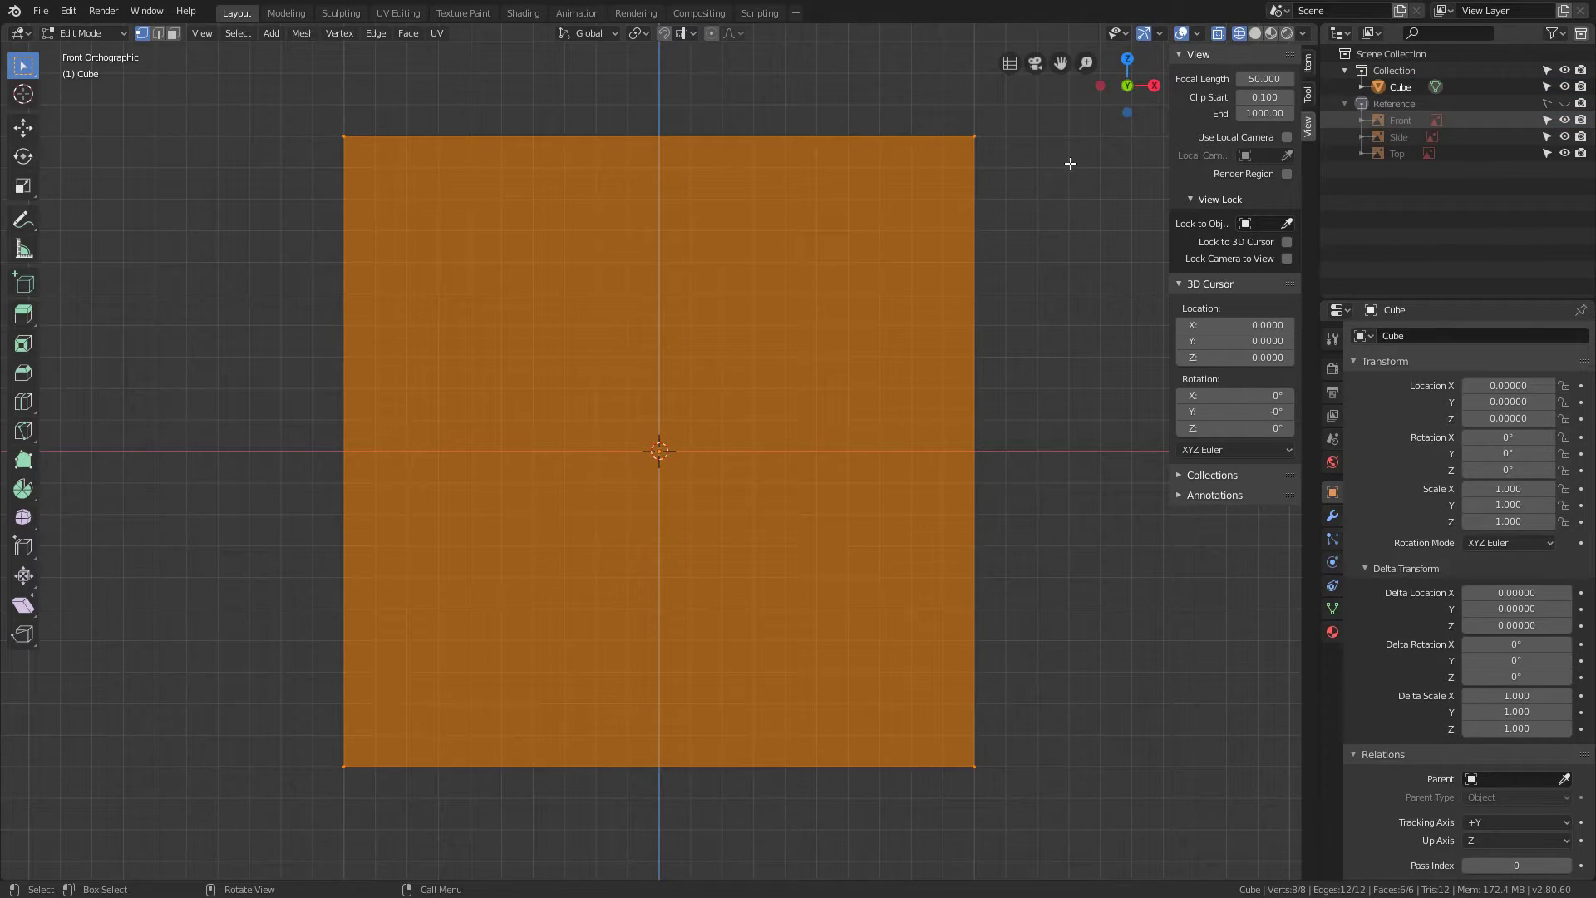
mouse_move(1073, 162)
middle_mouse_down()
mouse_move(972, 239)
mouse_move(938, 245)
middle_mouse_up()
scroll(886, 243, "down", 5)
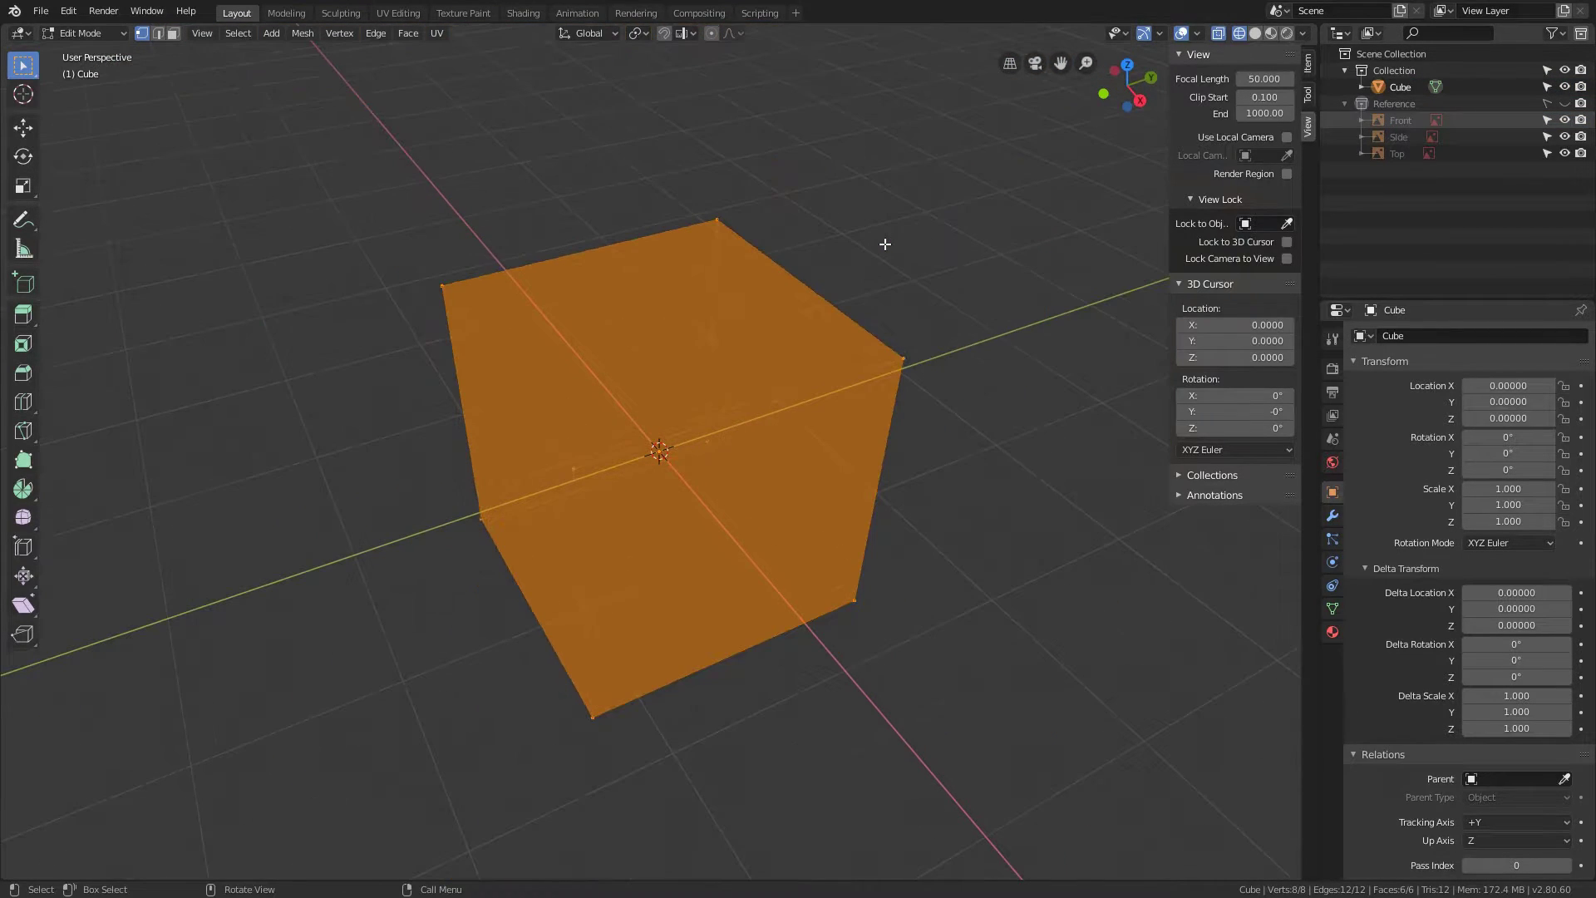
Switch the mesh selection from edge to face select mode
middle_click_drag(886, 243, 919, 270)
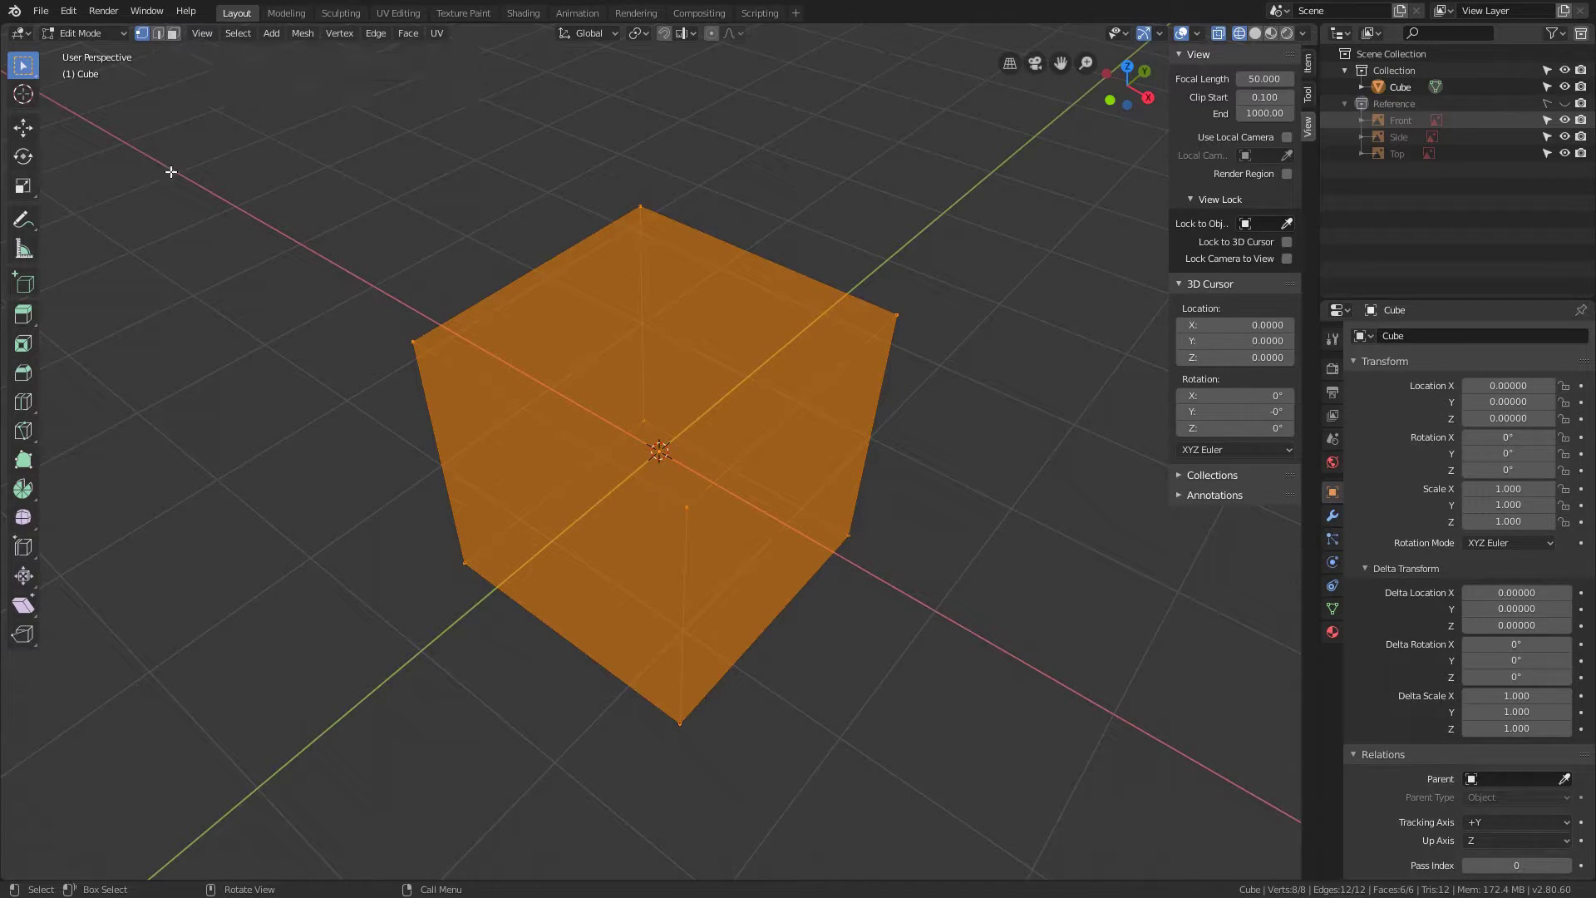
key("2")
key("3")
Browse the Vertex, Edge and Face operation menus without changing the cube
left_click(340, 33)
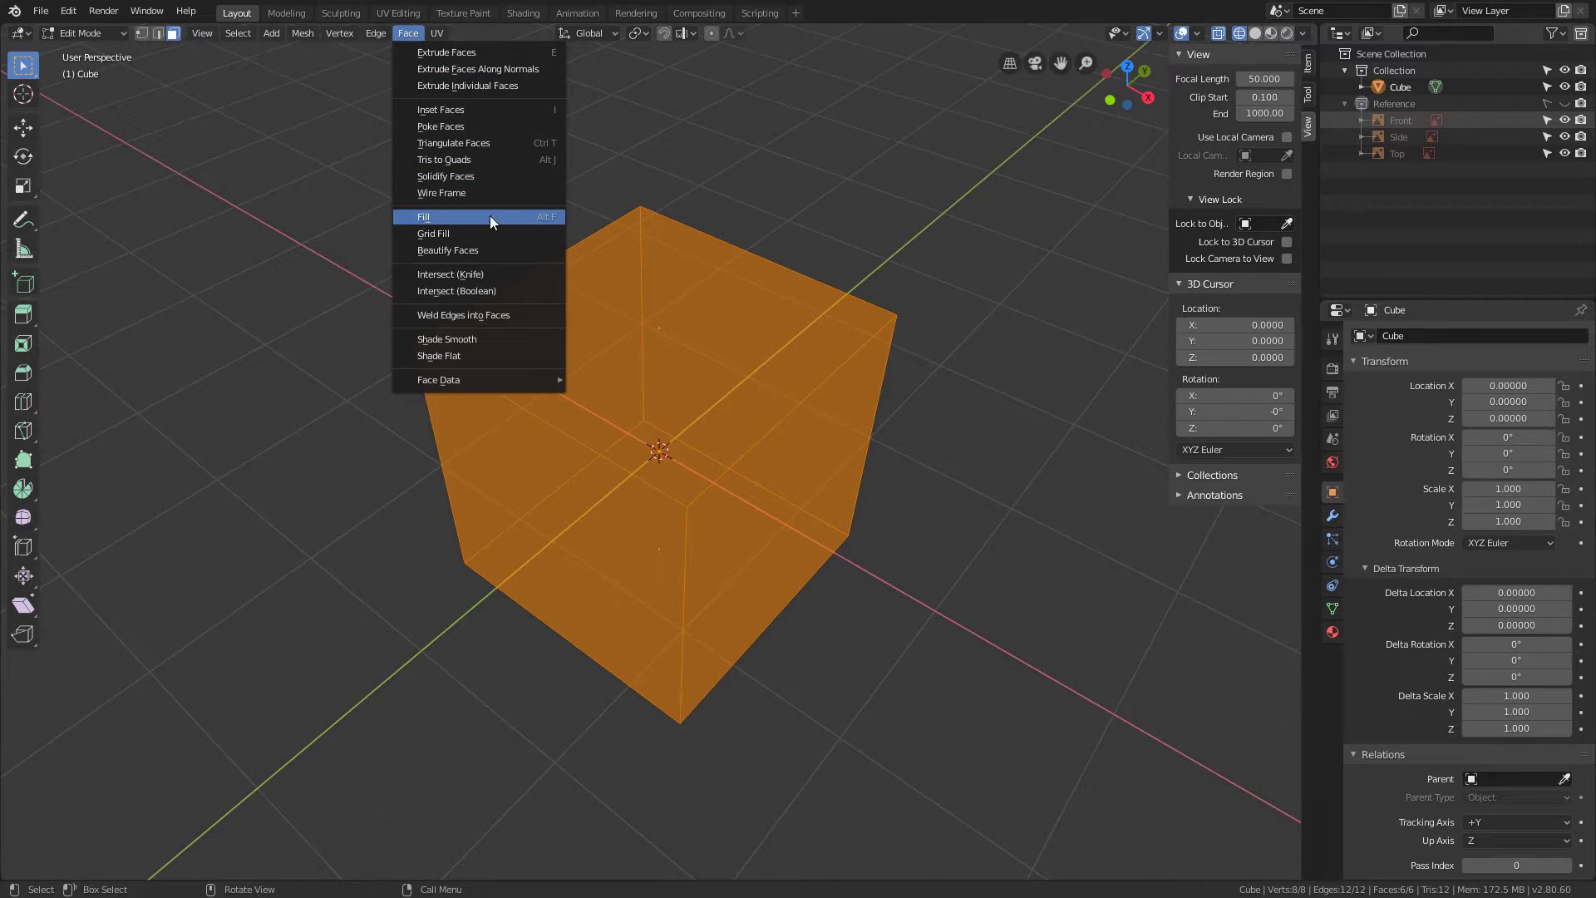
key("Escape")
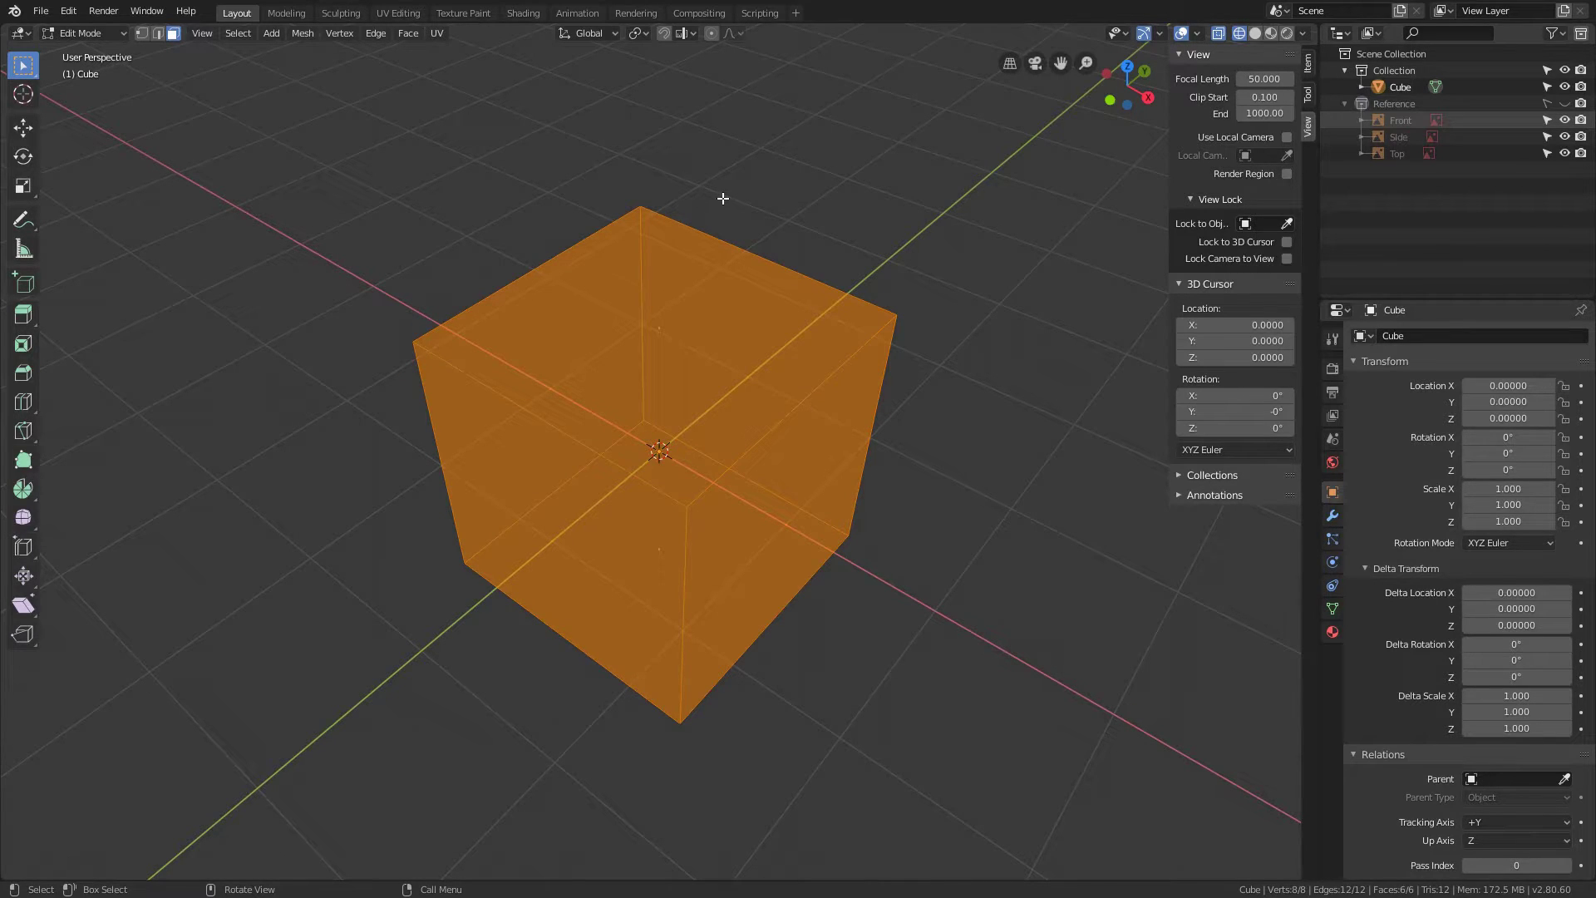
key("ctrl+v")
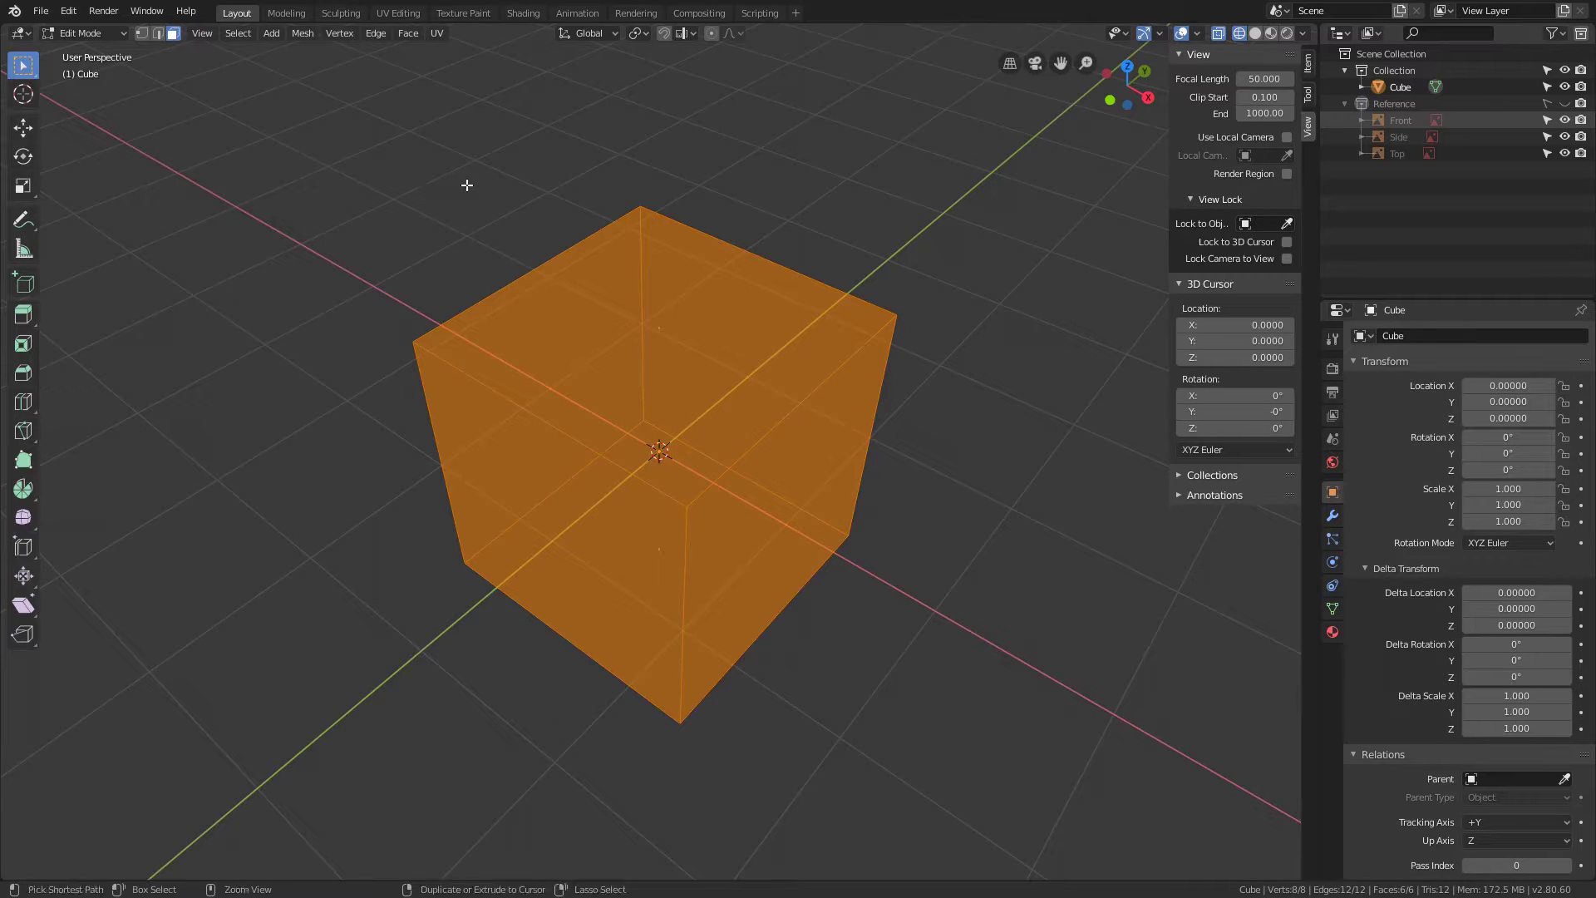
key("ctrl+e")
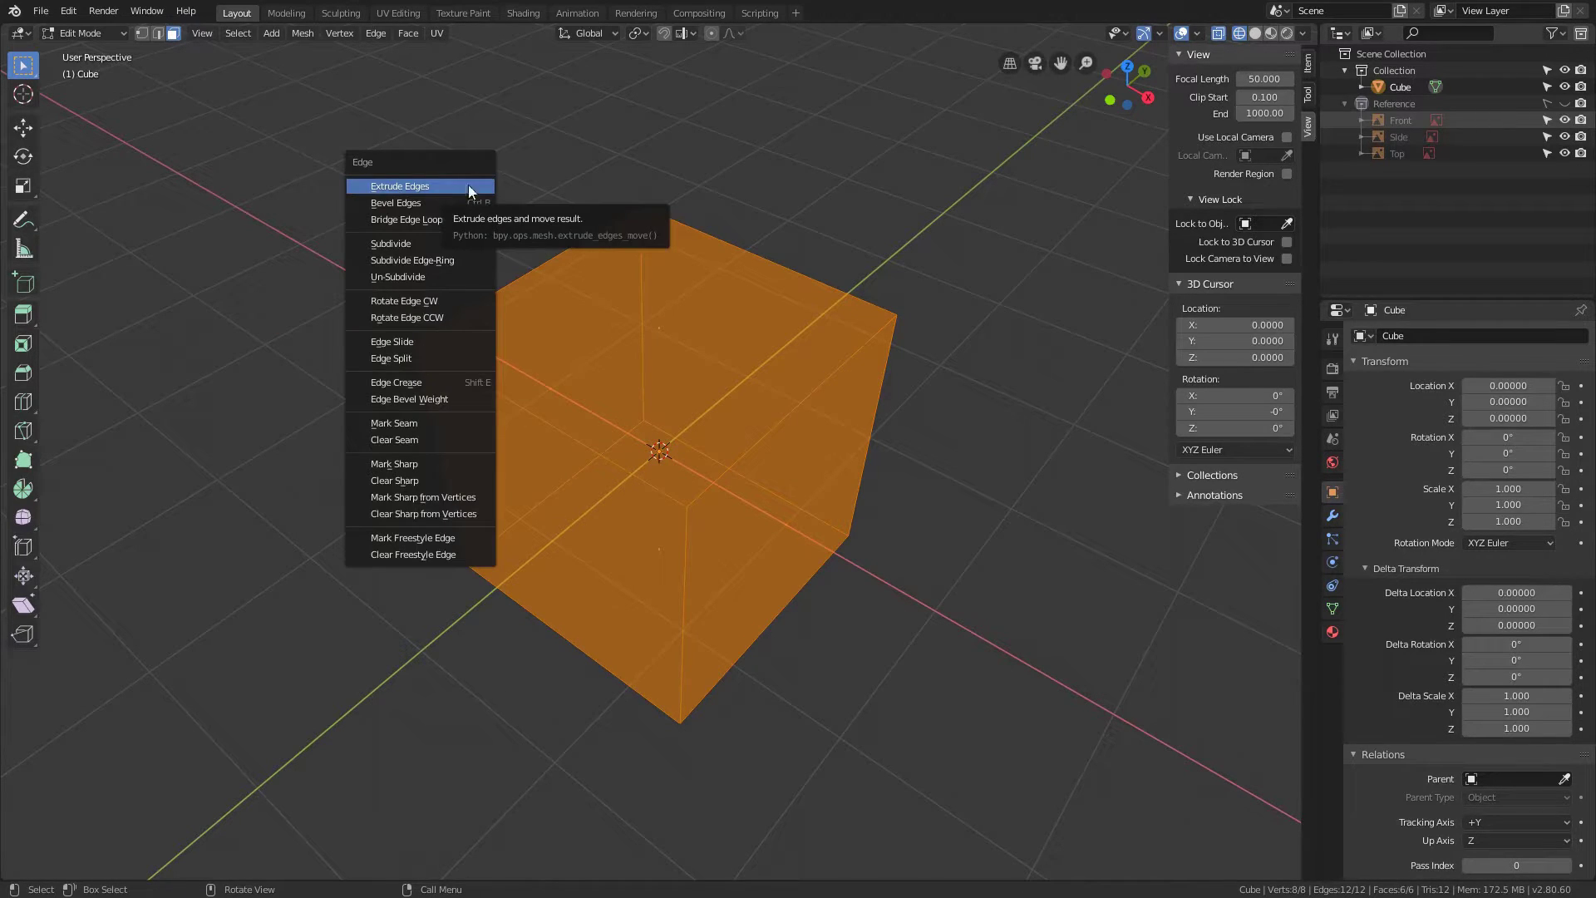
key("ctrl+f")
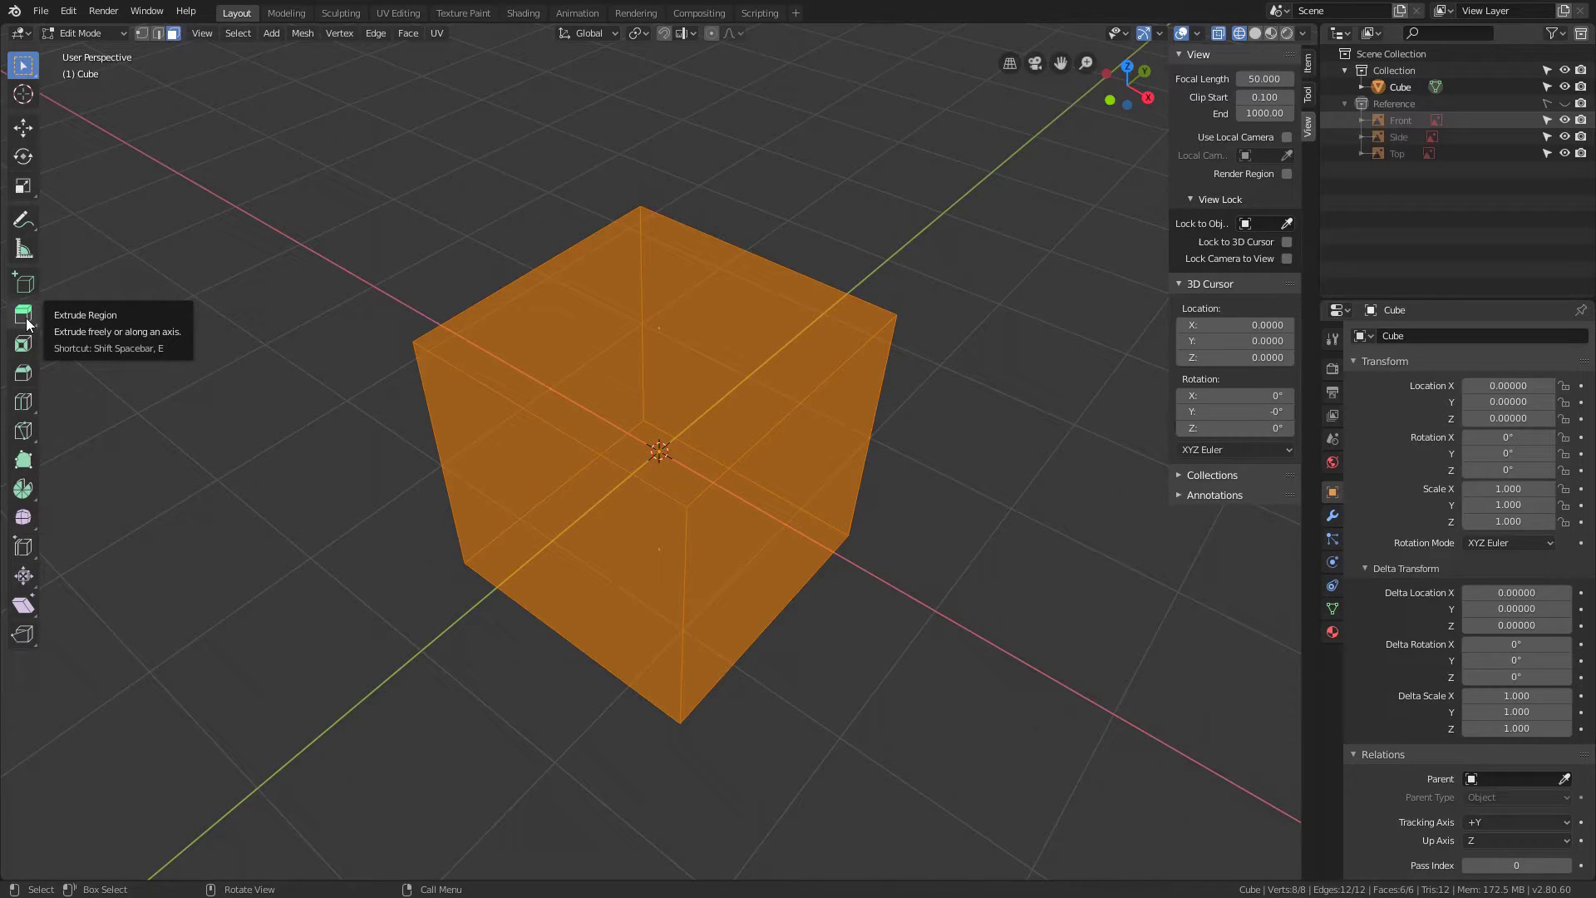
left_click(342, 33)
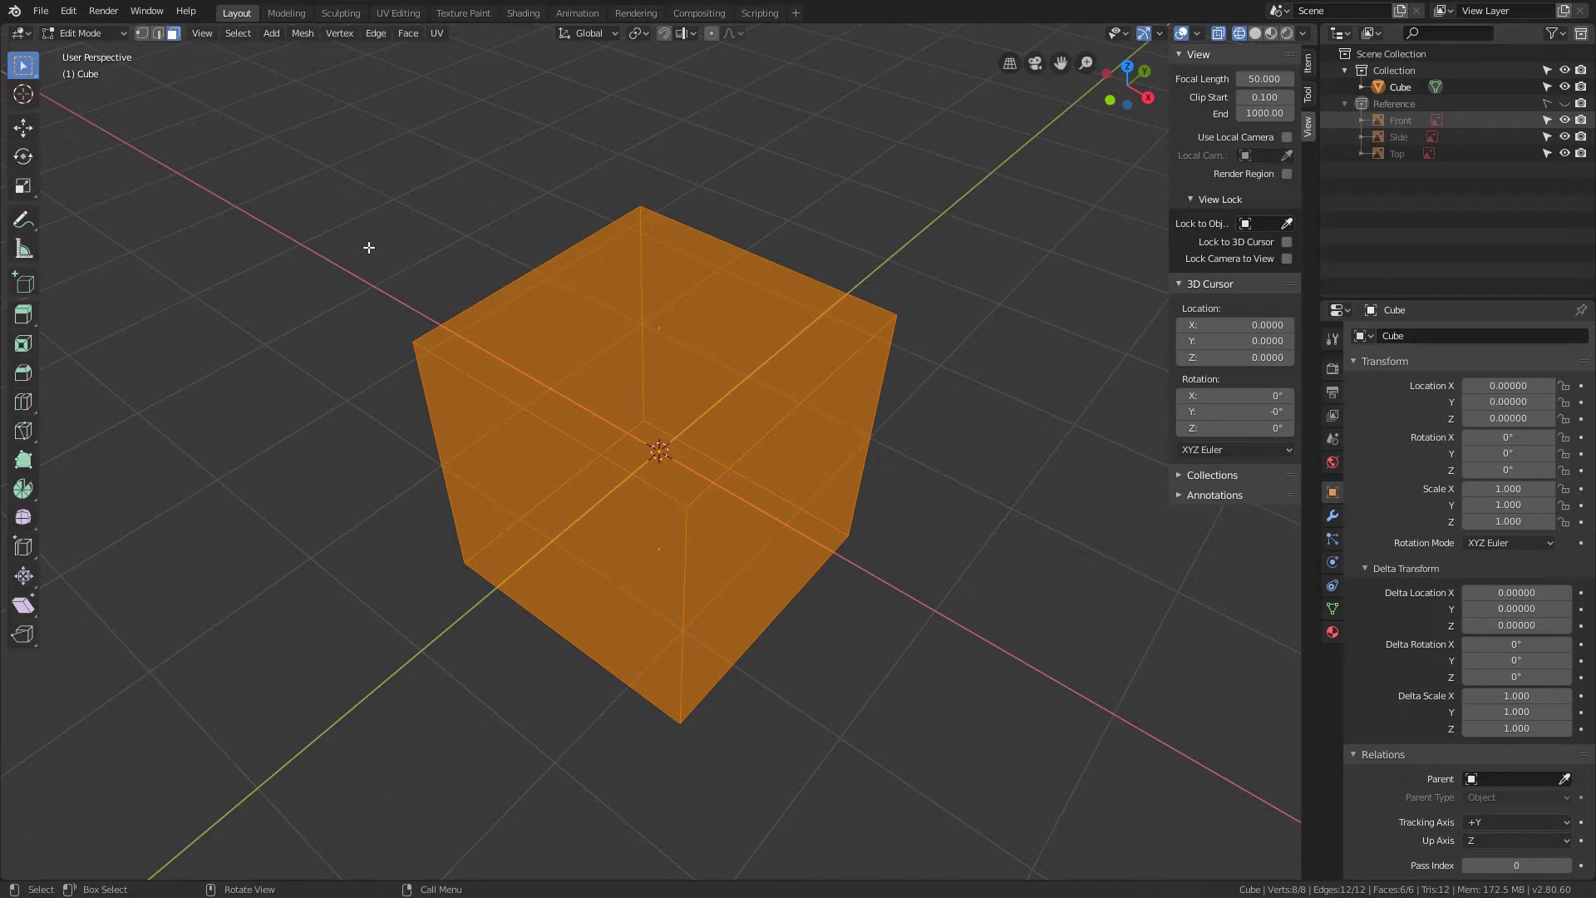
Show the teapot references in front view, then deselect and reselect all faces
key("KP_1")
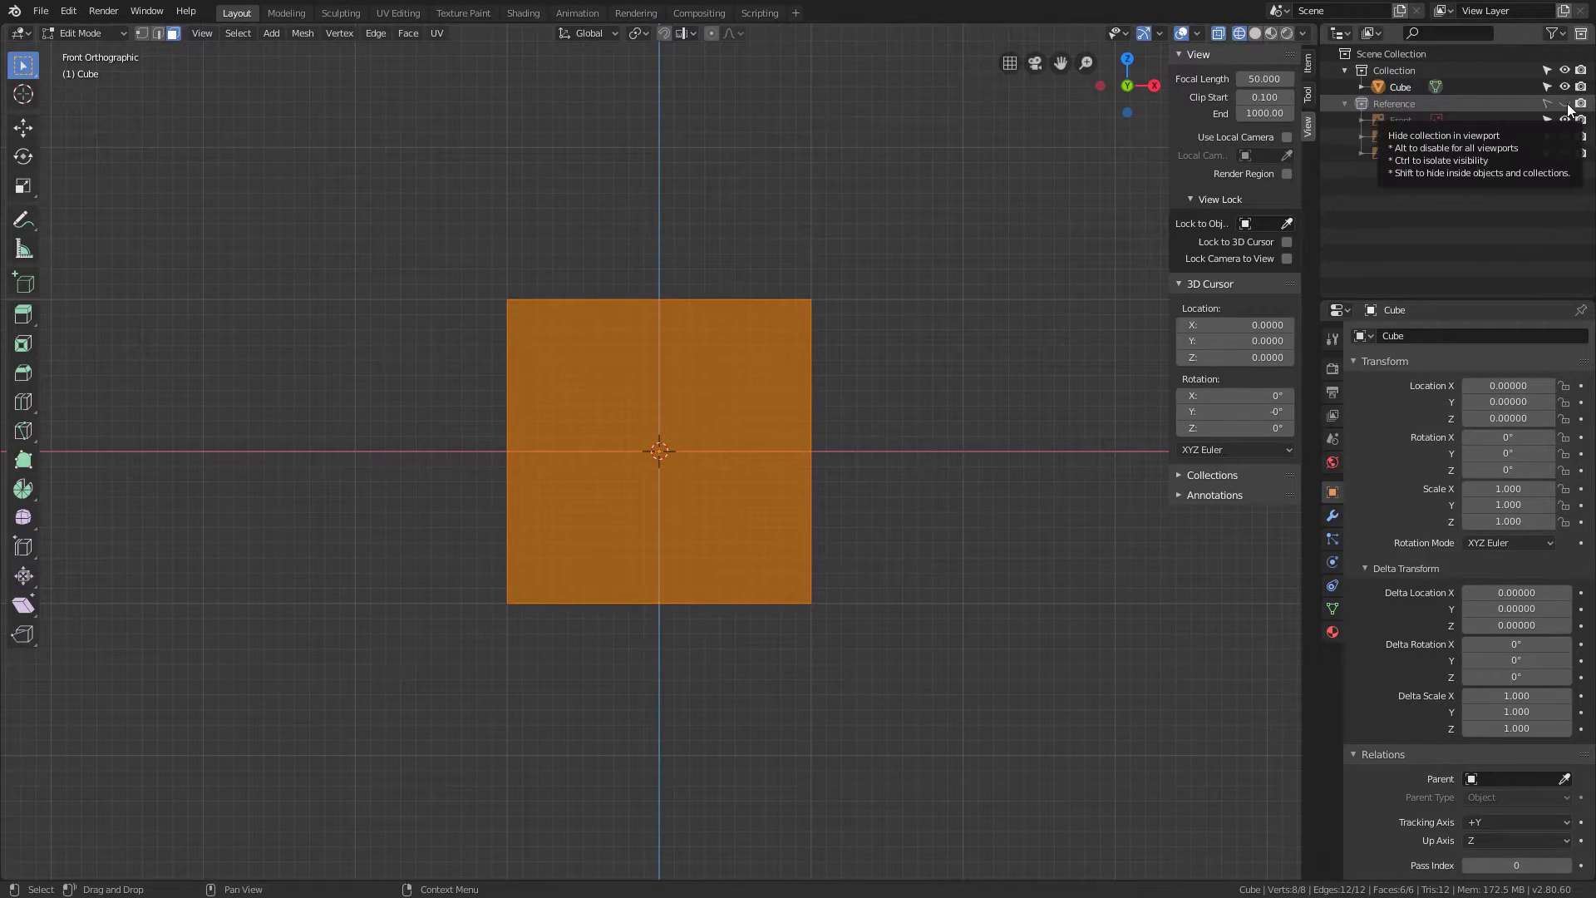
left_click(1568, 104)
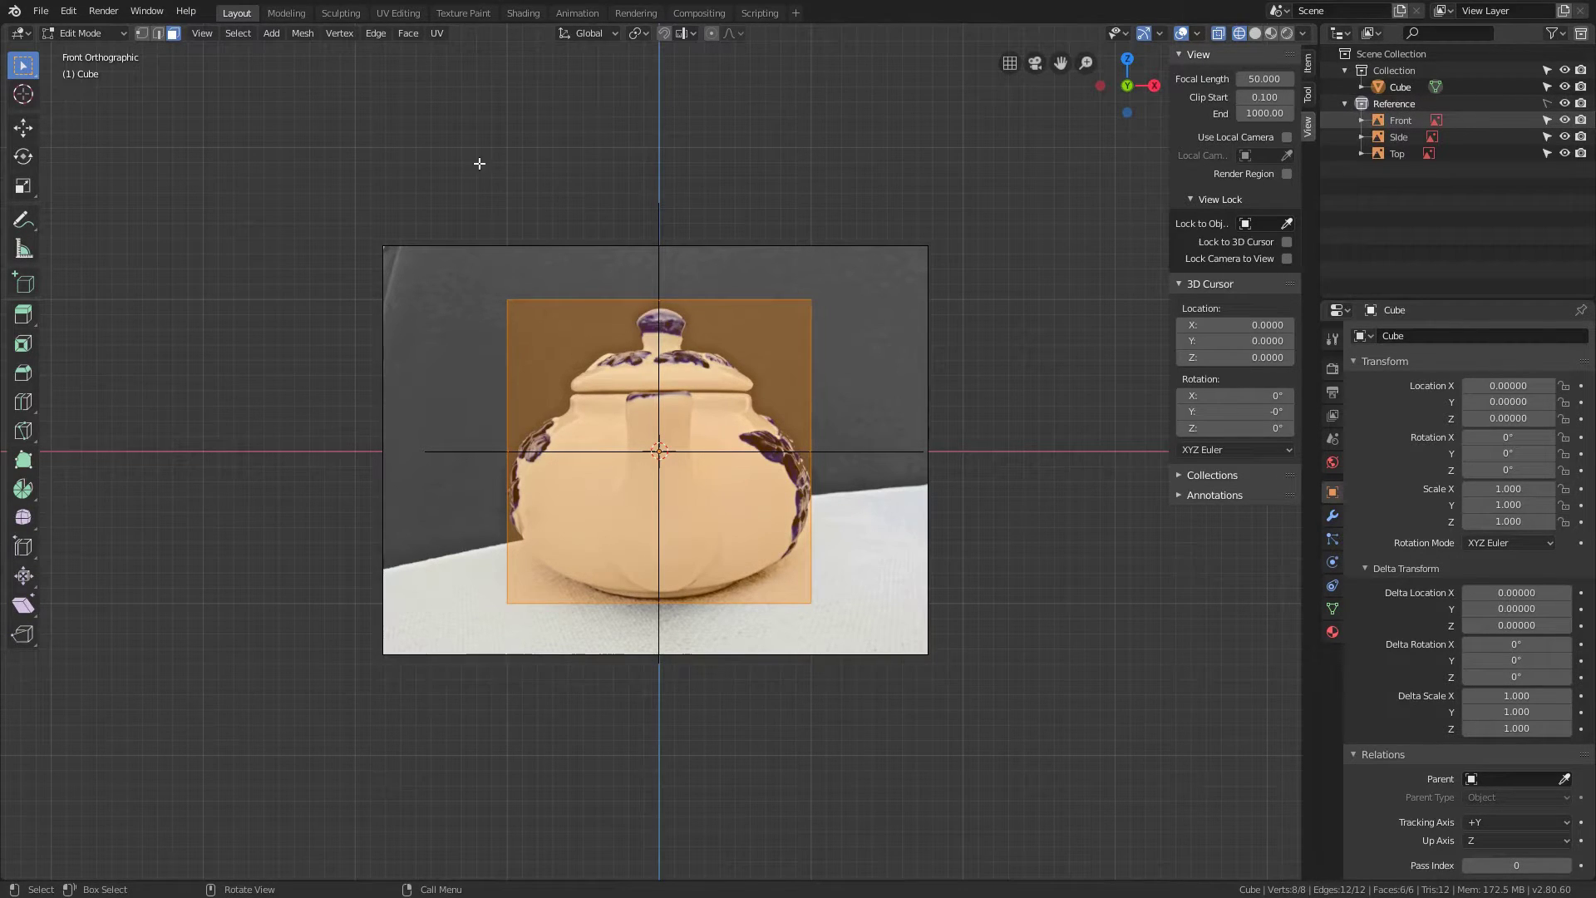
key("alt+a")
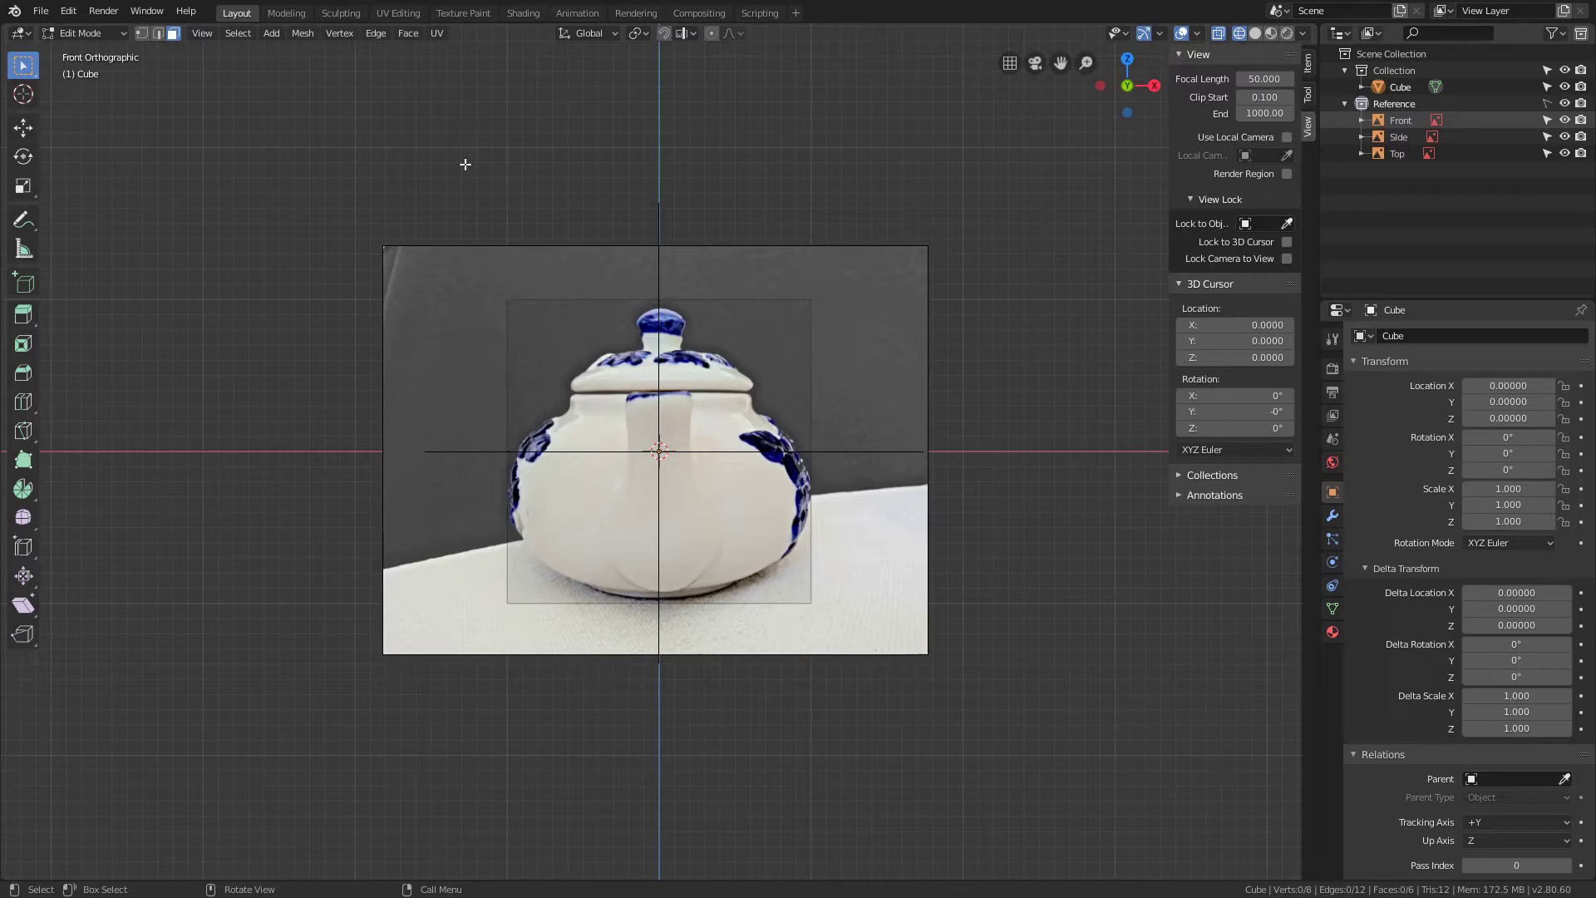
key("a")
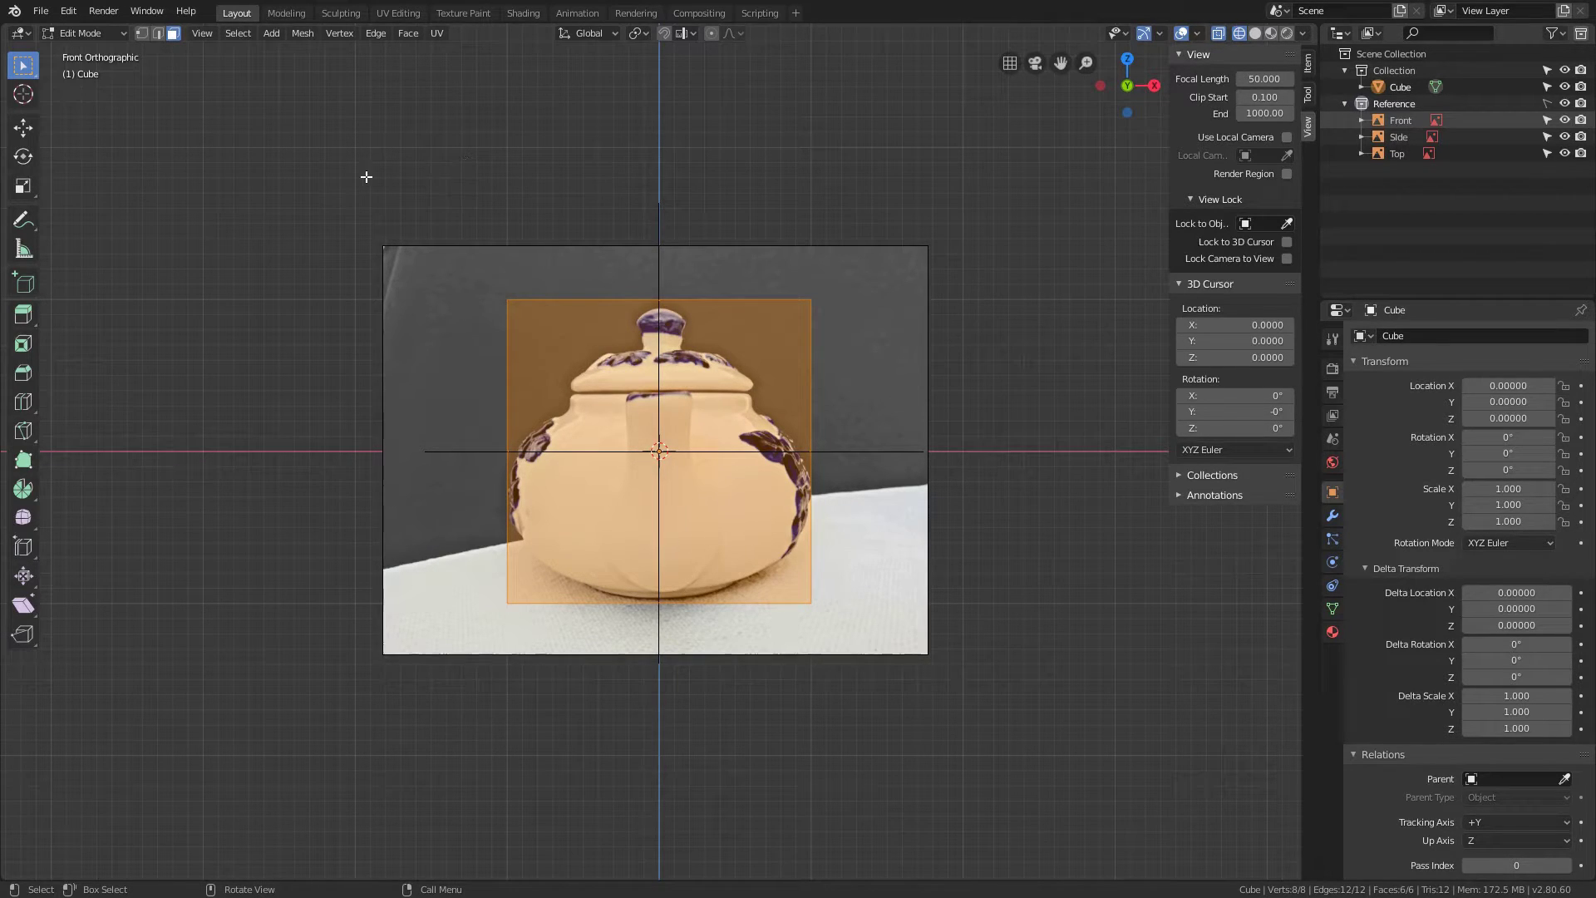
left_click(69, 13)
Enable Select All Toggles in the Keymap preferences and test it with A
left_click(109, 233)
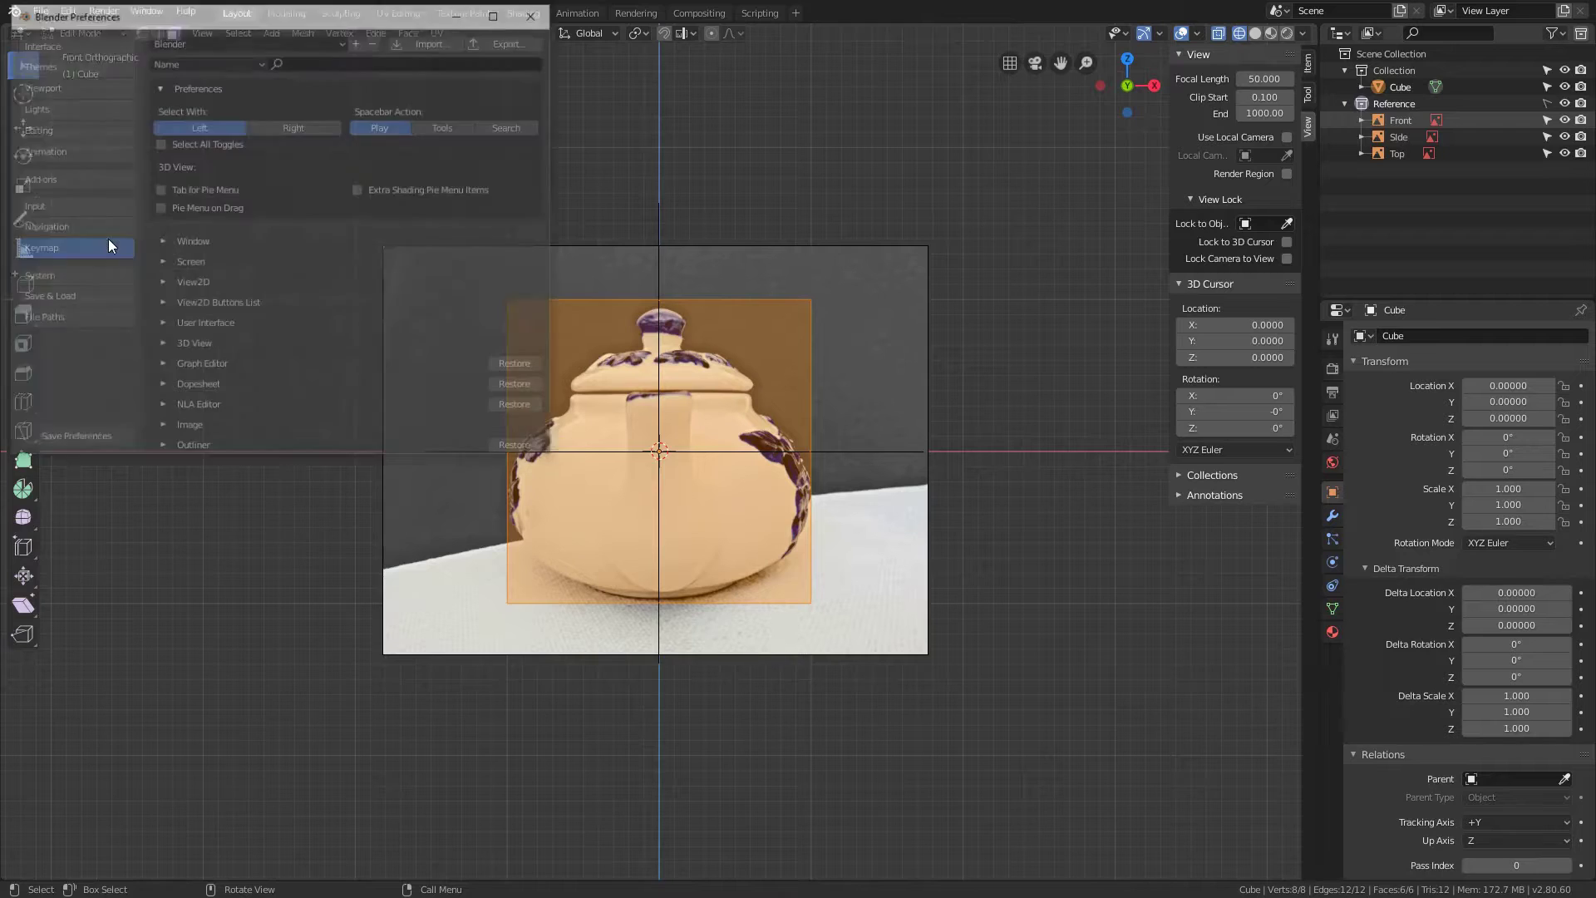
left_click(158, 144)
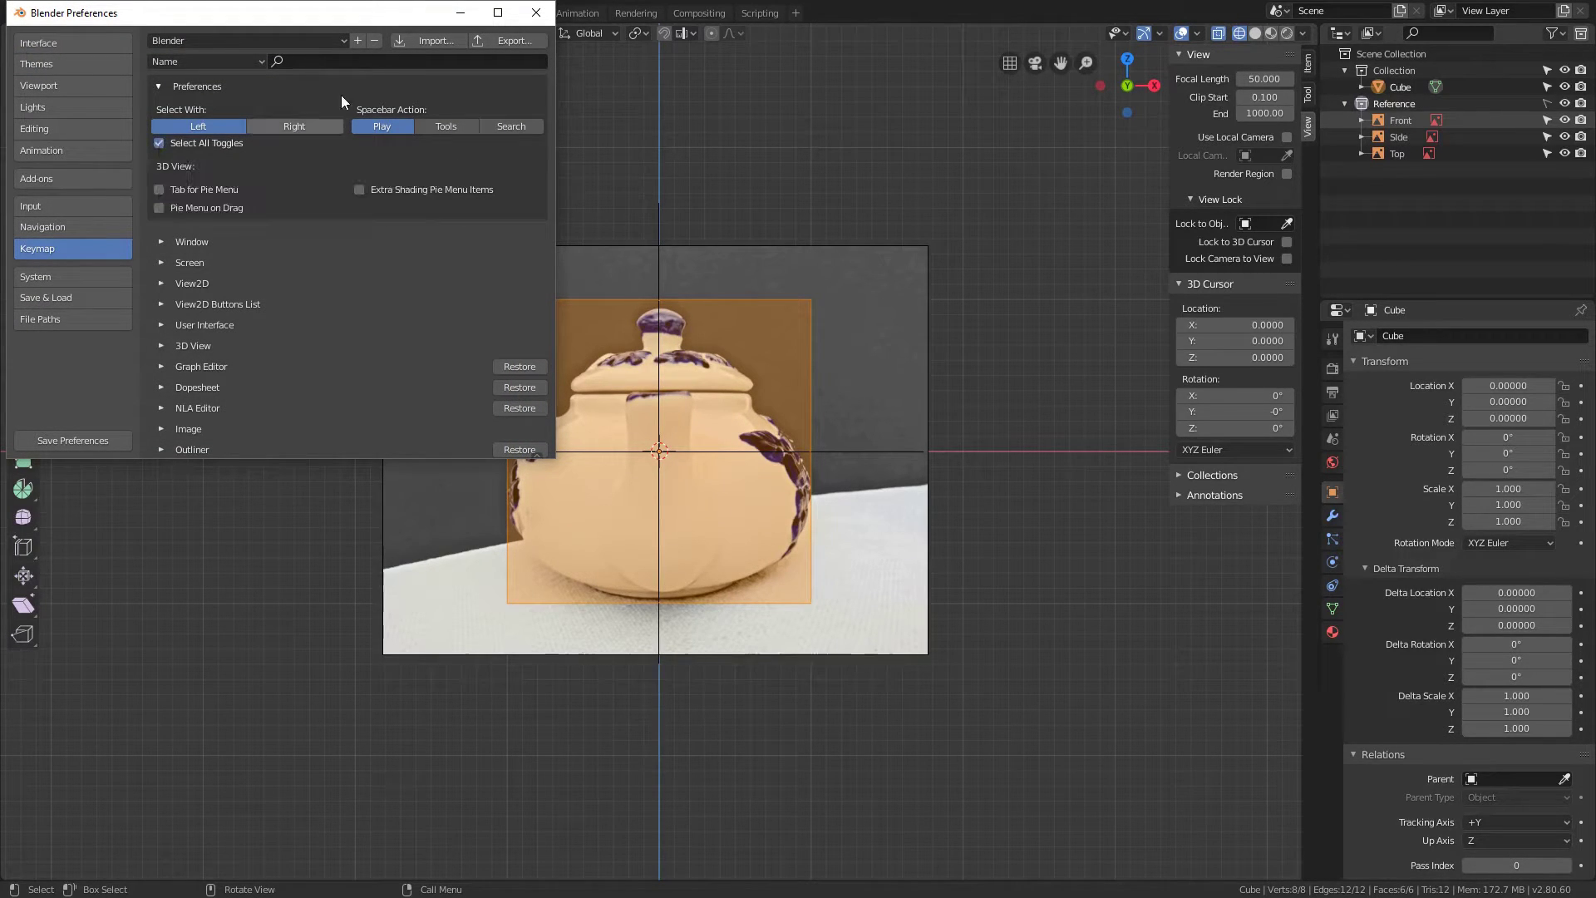
left_click(534, 13)
key("a")
key("a")
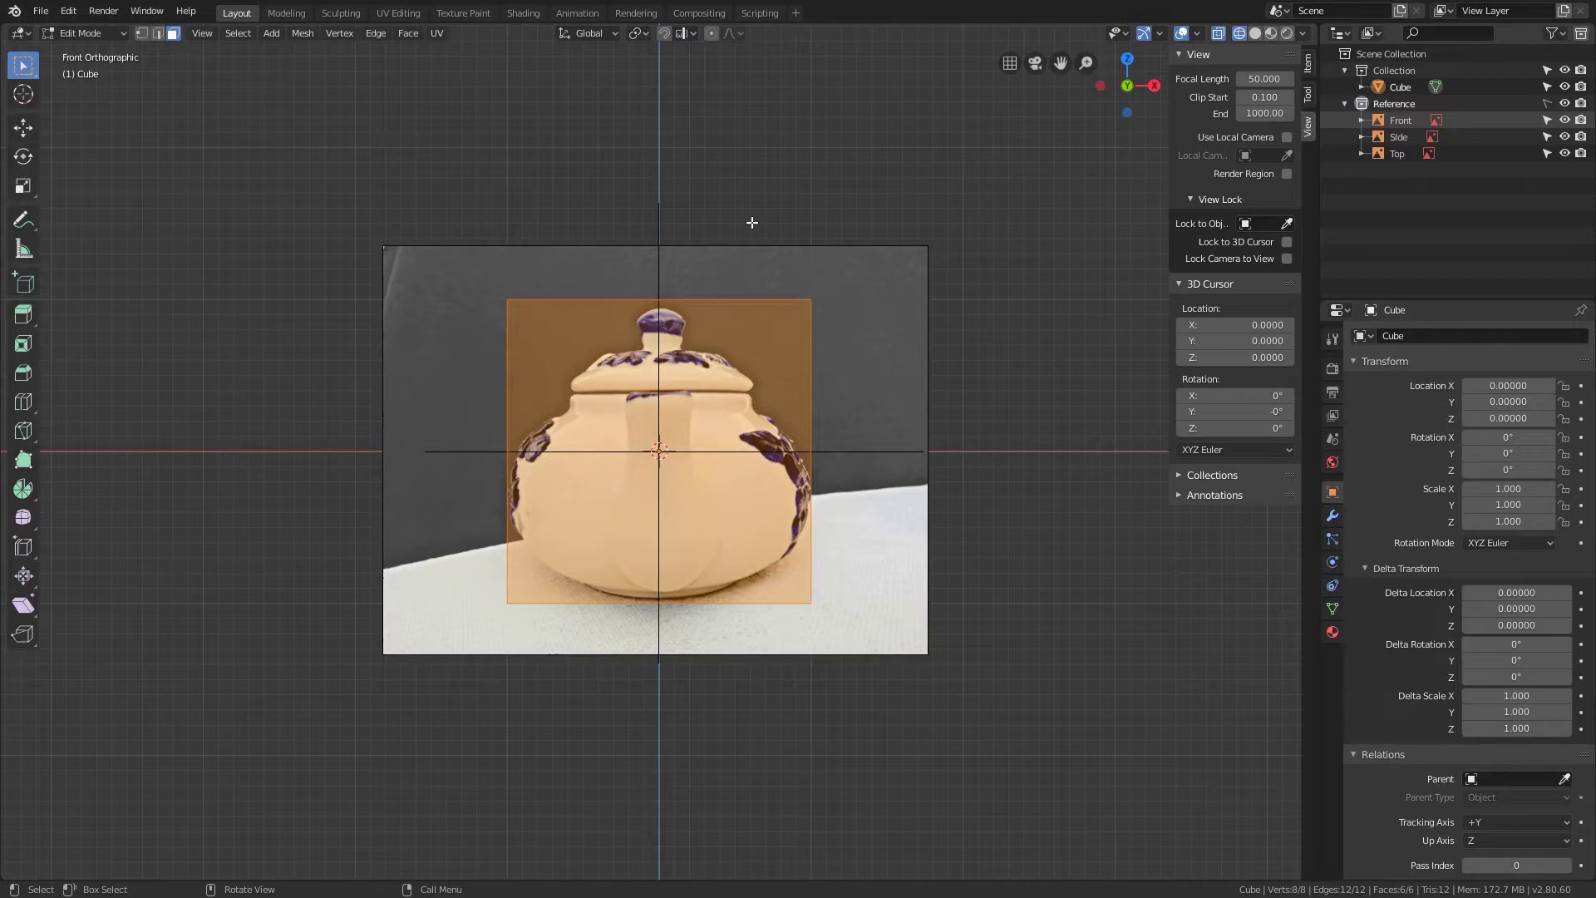
key("a")
key("a")
key("x")
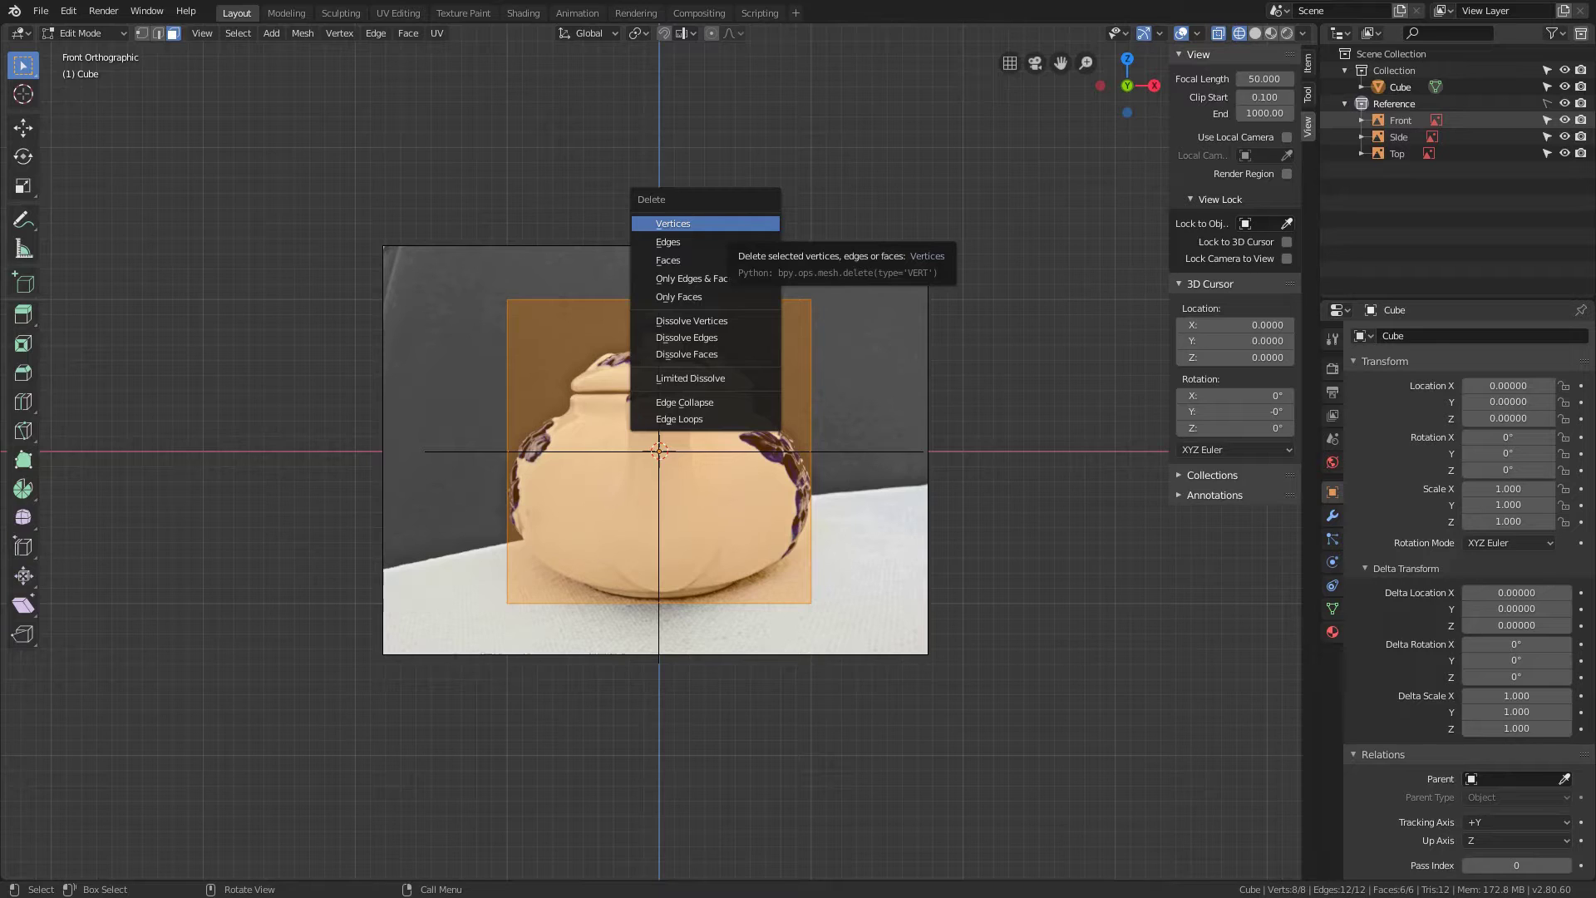
Delete all the cube's vertices and snap the 3D cursor to world origin
left_click(699, 224)
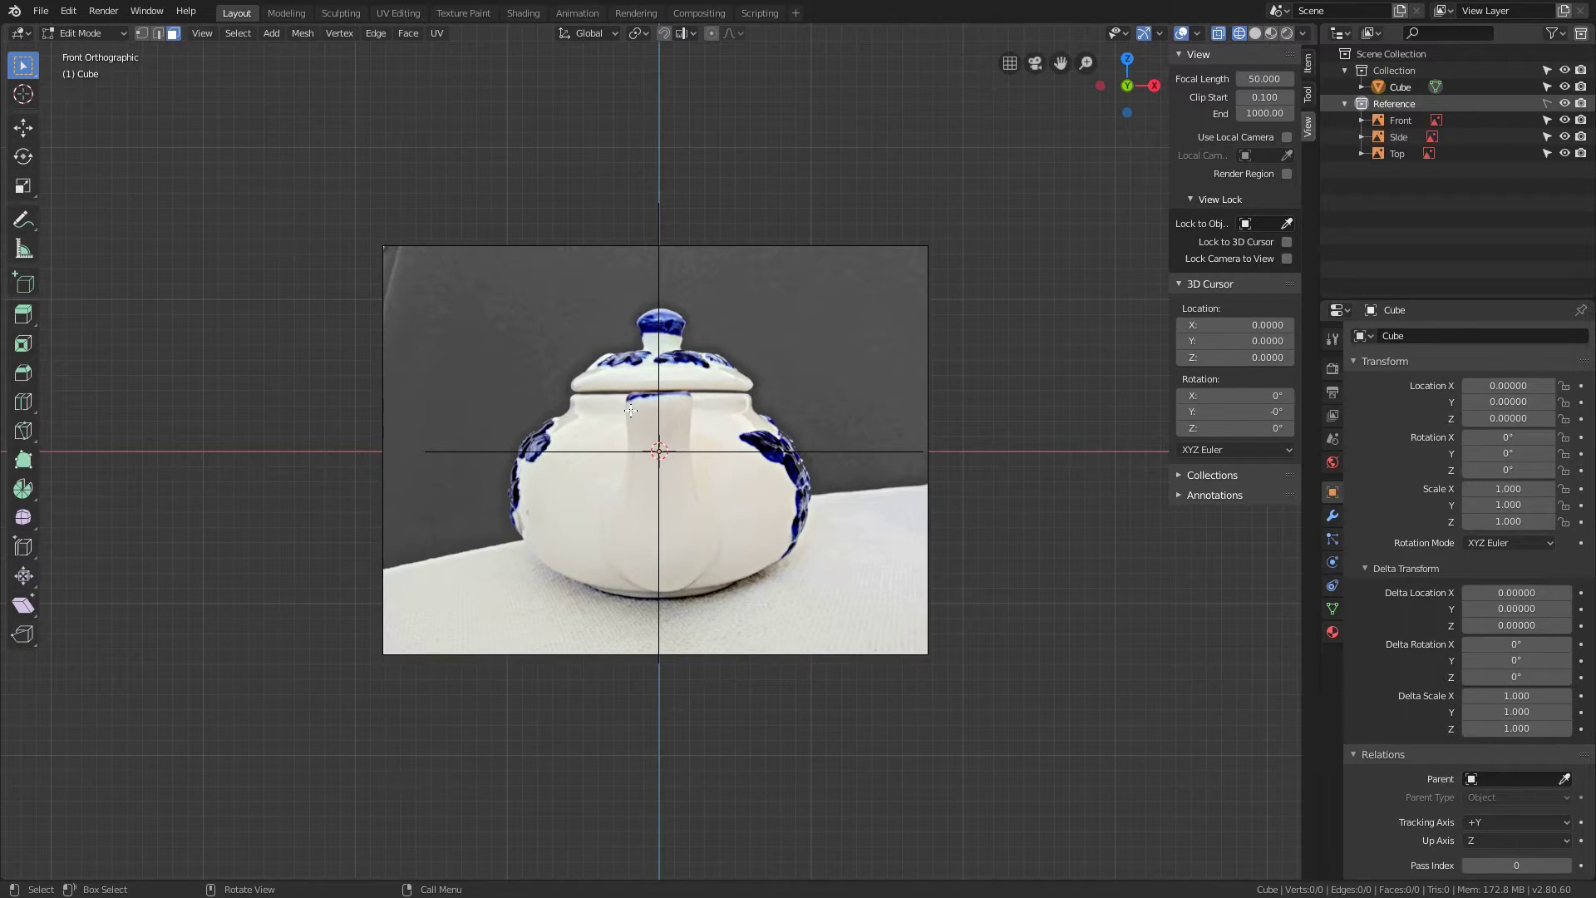
key("shift+s")
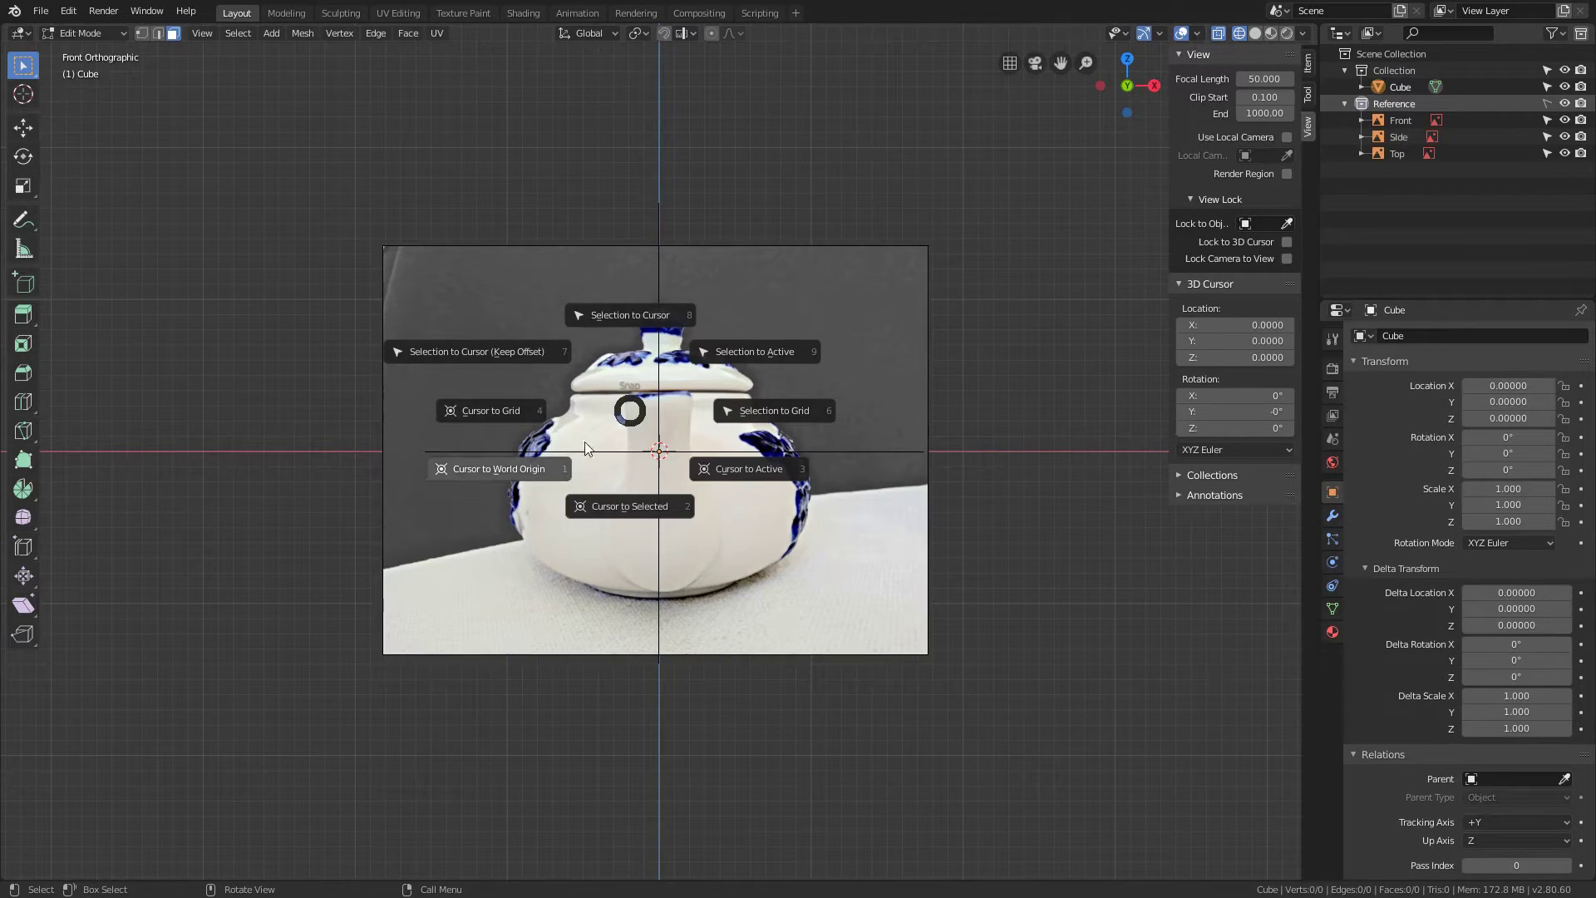
left_click(520, 469)
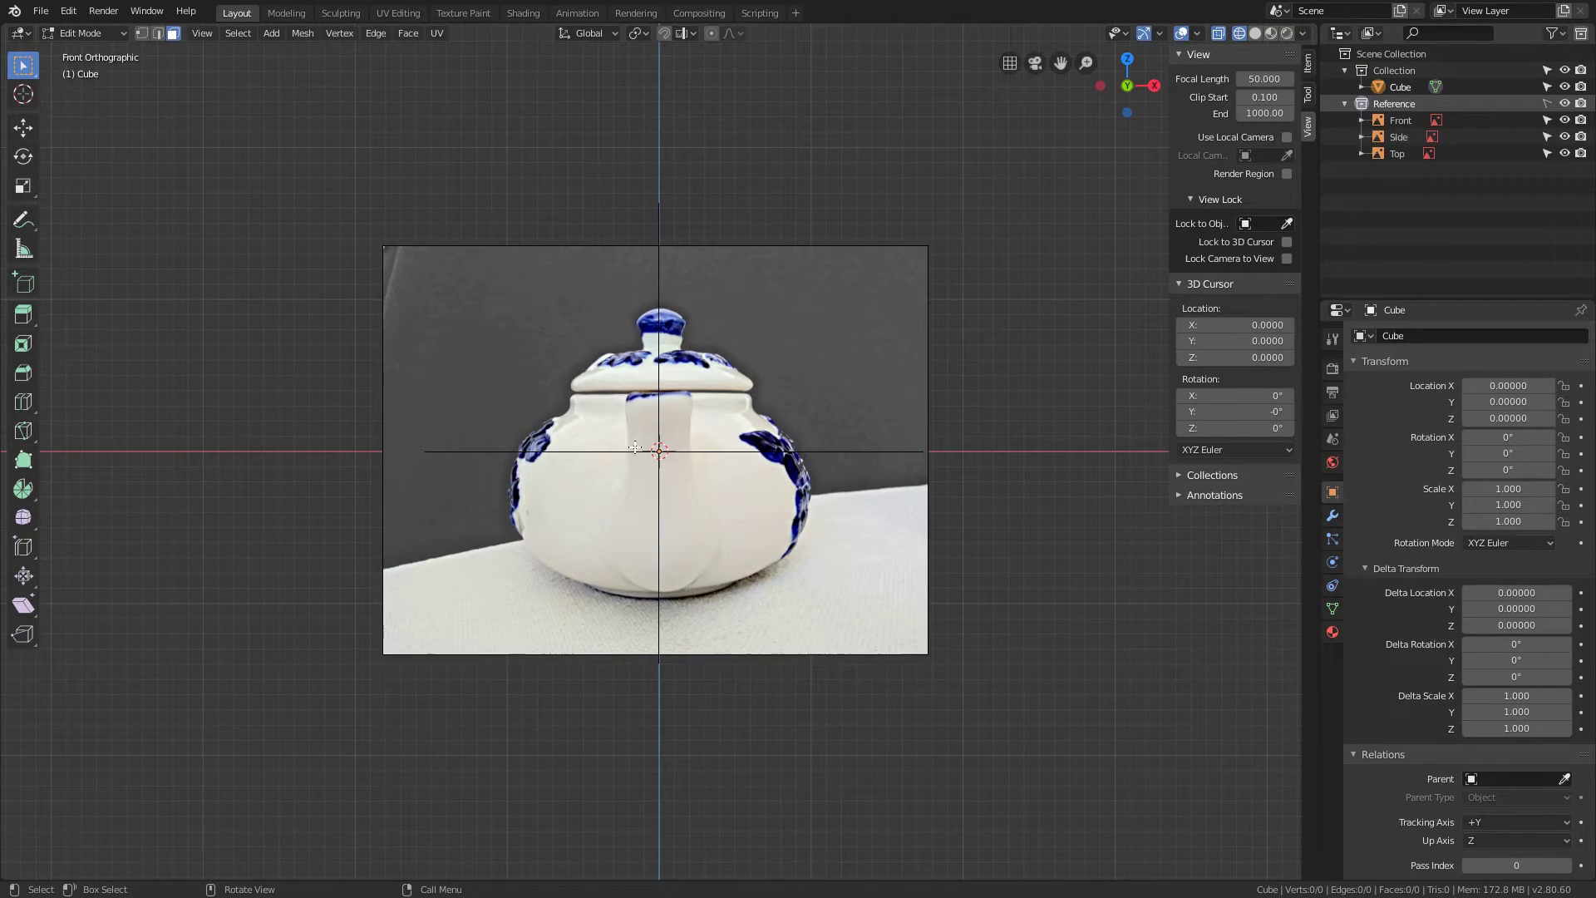
Add a cylinder at the origin, rename the object Teapot, and return to front view
key("shift+a")
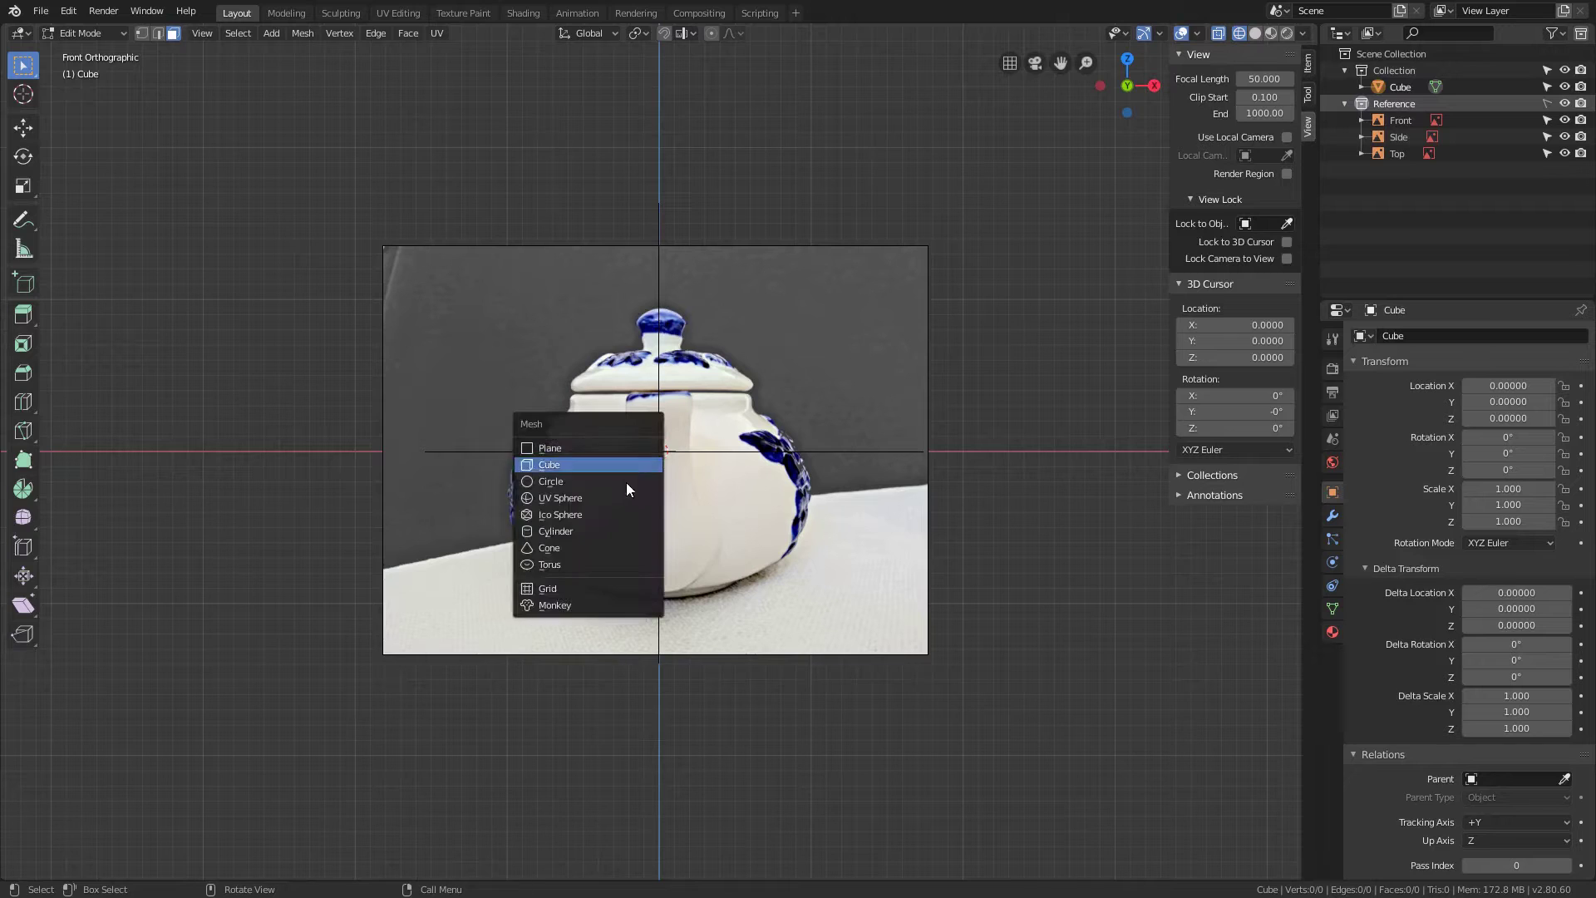
left_click(612, 529)
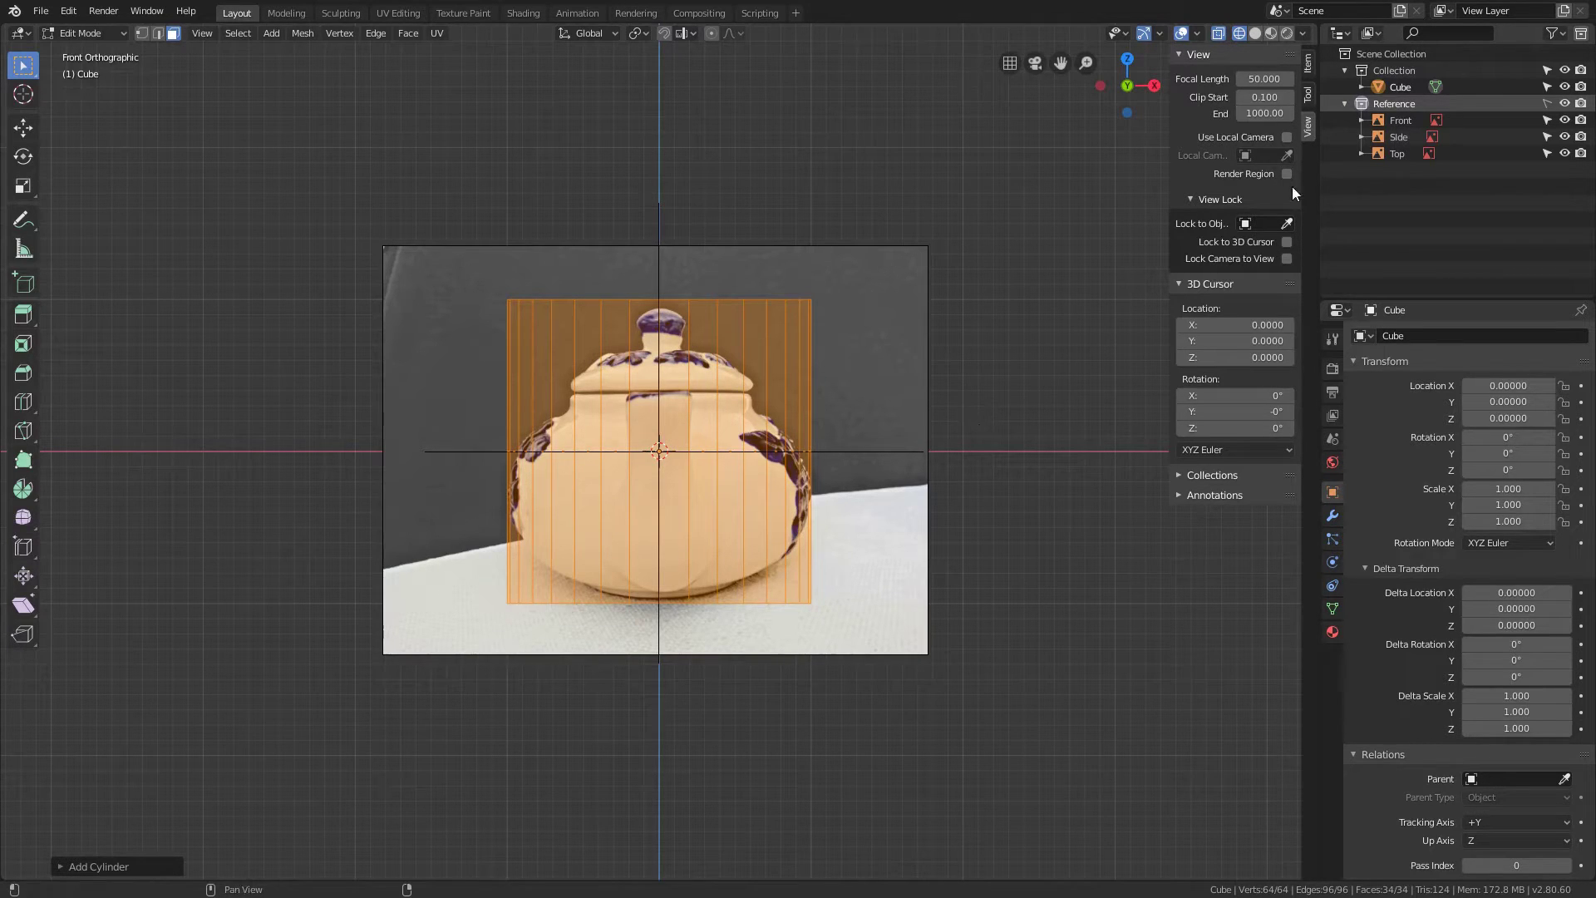
double_click(1410, 86)
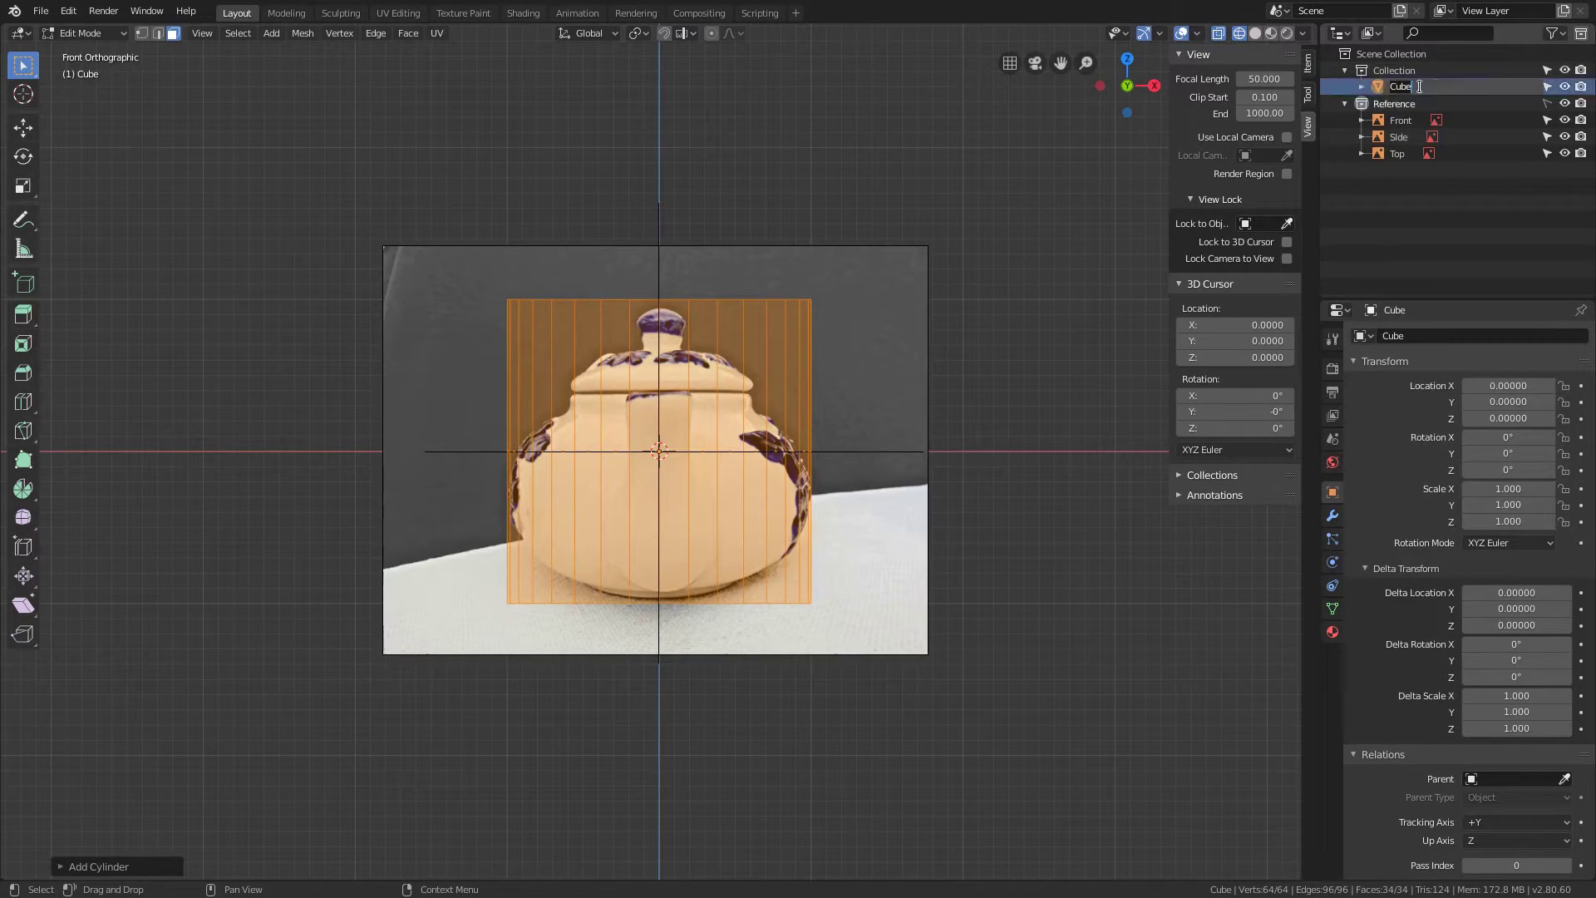
type("Teapot")
key("Return")
mouse_move(1095, 224)
middle_mouse_down()
mouse_move(923, 402)
mouse_move(468, 275)
mouse_move(306, 282)
middle_mouse_up()
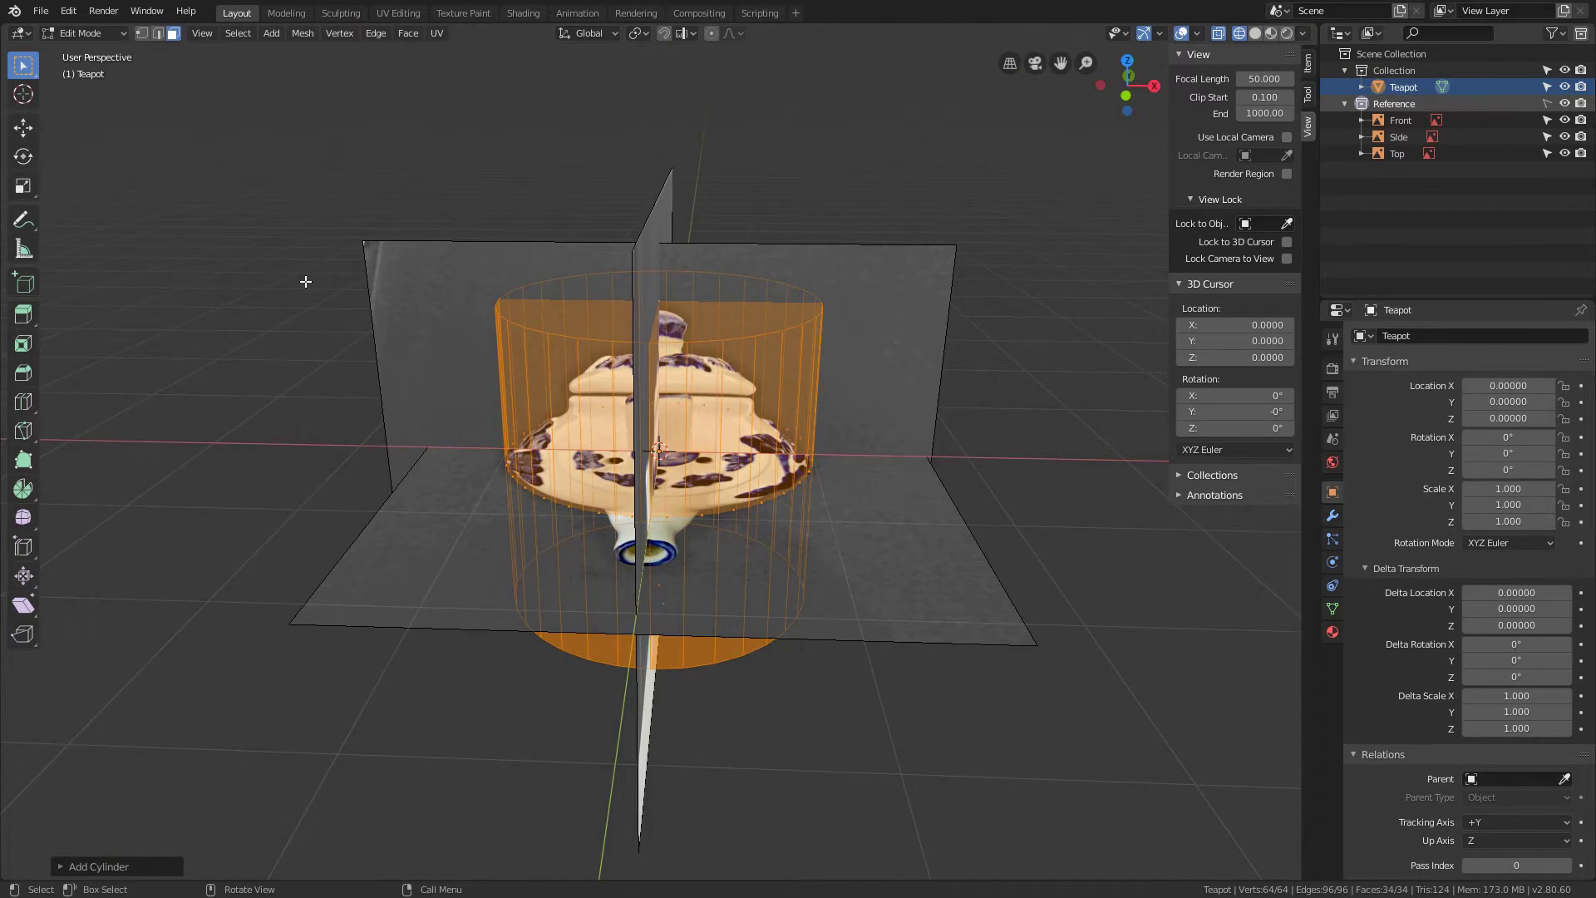
key("KP_1")
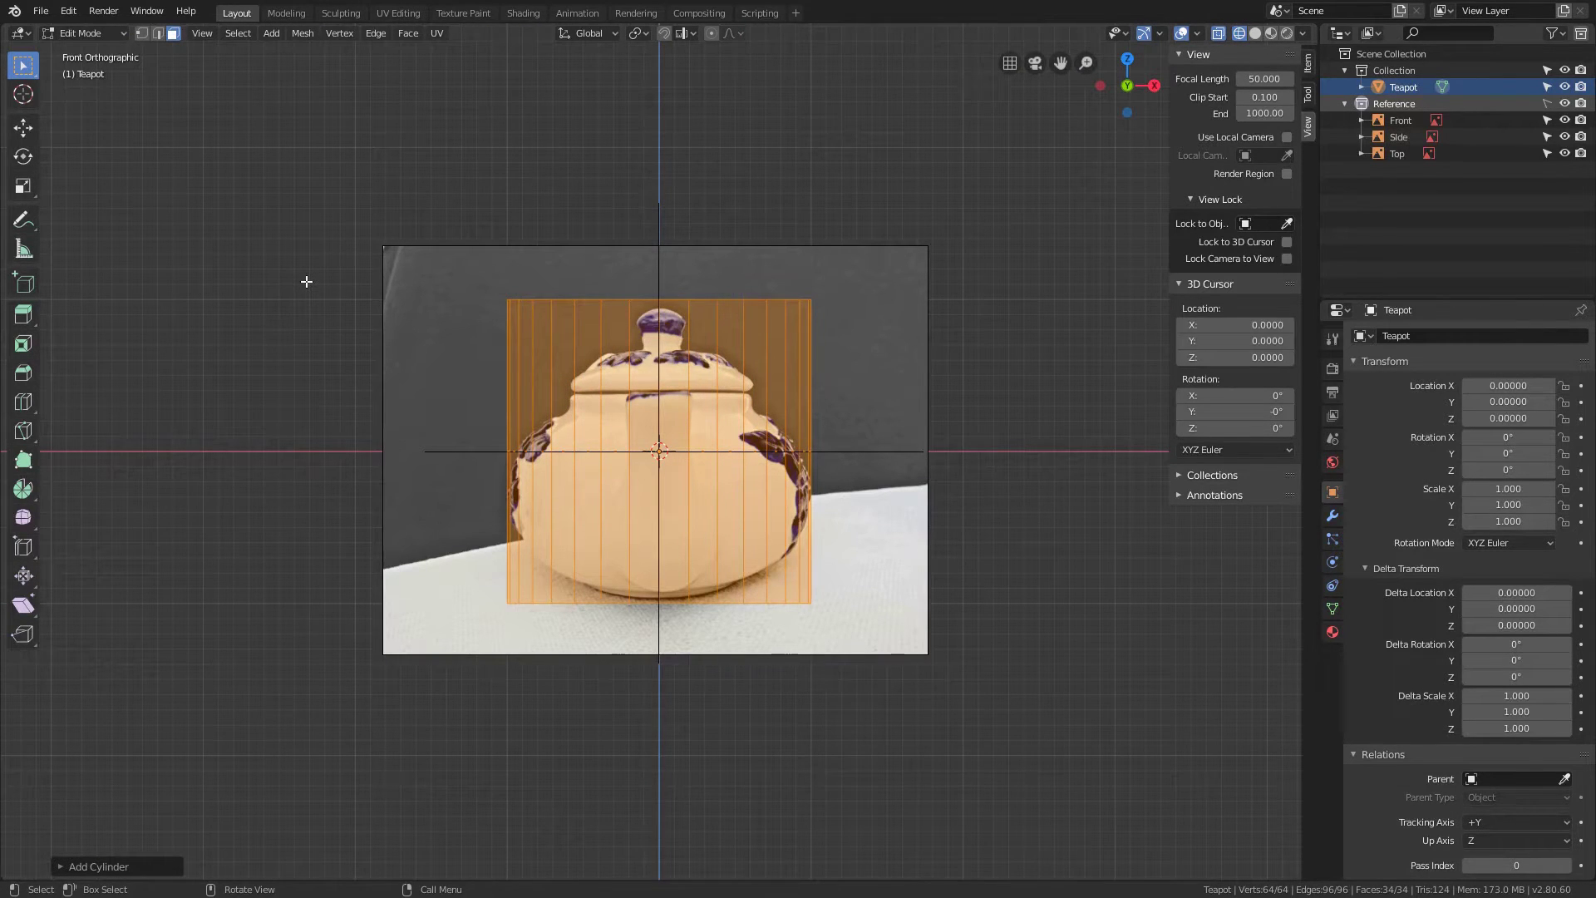
scroll(305, 283, "up", 2)
scroll(305, 282, "up", 2)
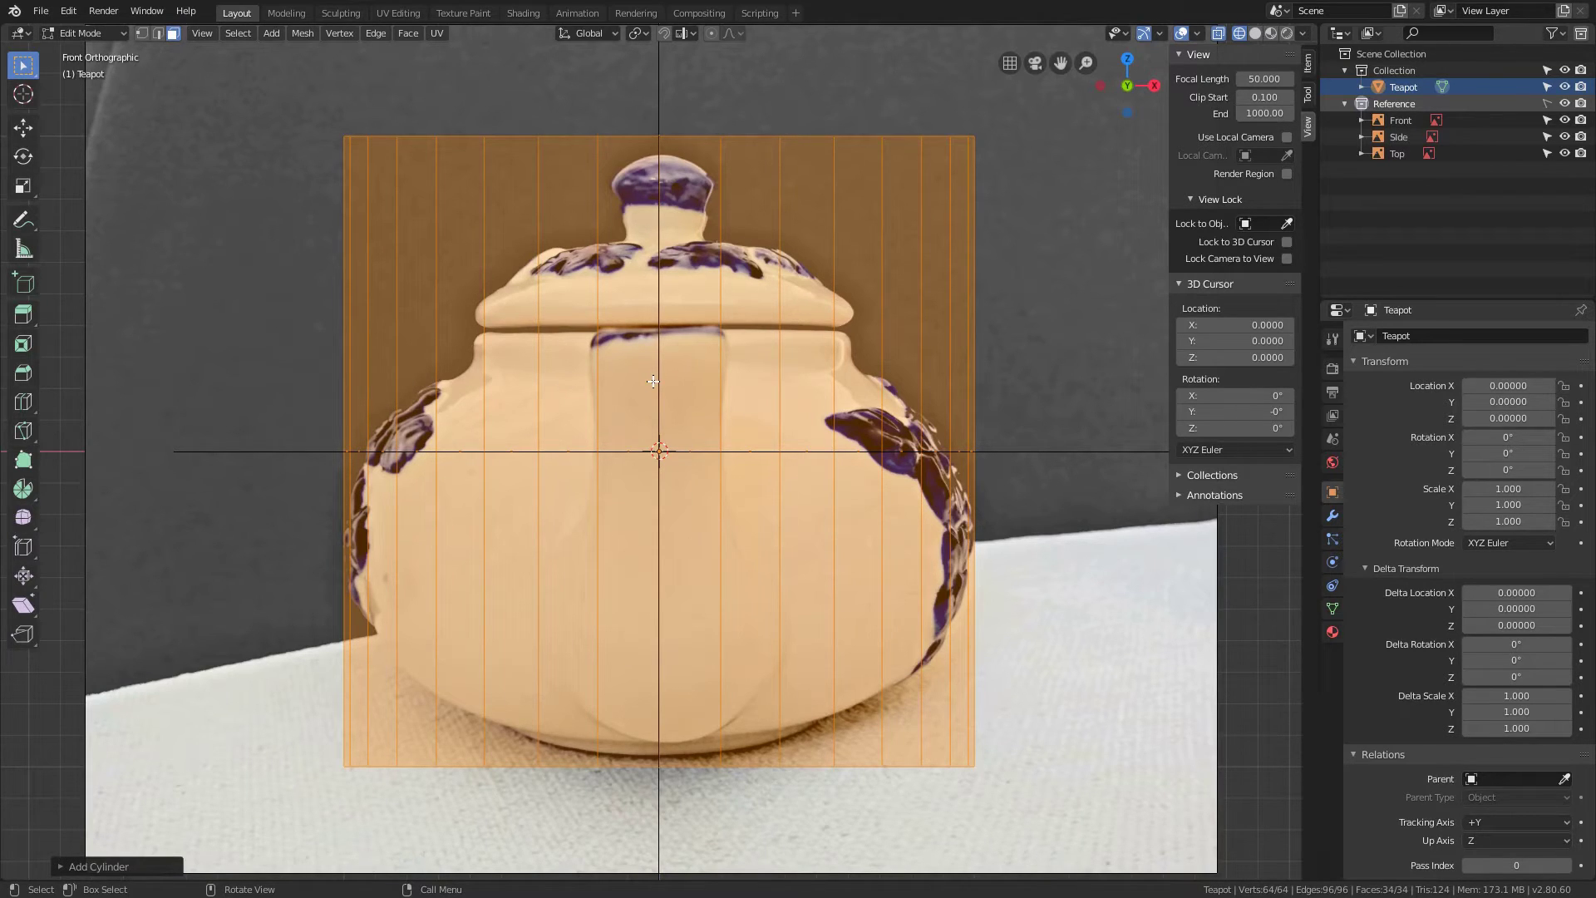
Add six evenly spaced horizontal loop cuts to the Teapot cylinder, giving 256 vertices
key("ctrl+r")
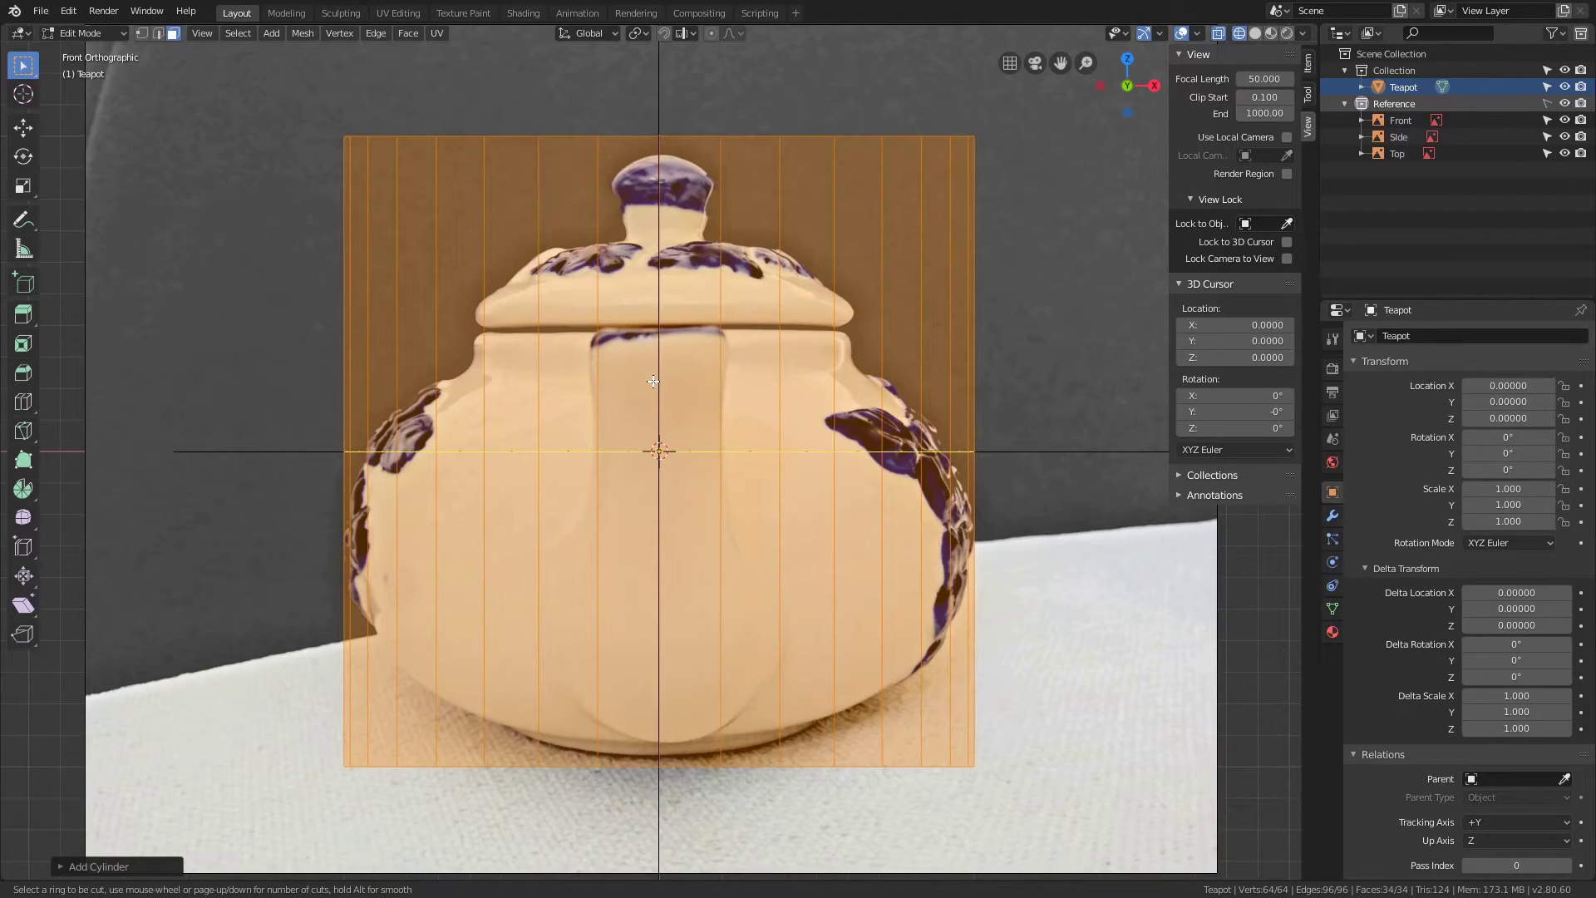
scroll(655, 381, "up", 2)
scroll(654, 383, "up", 1)
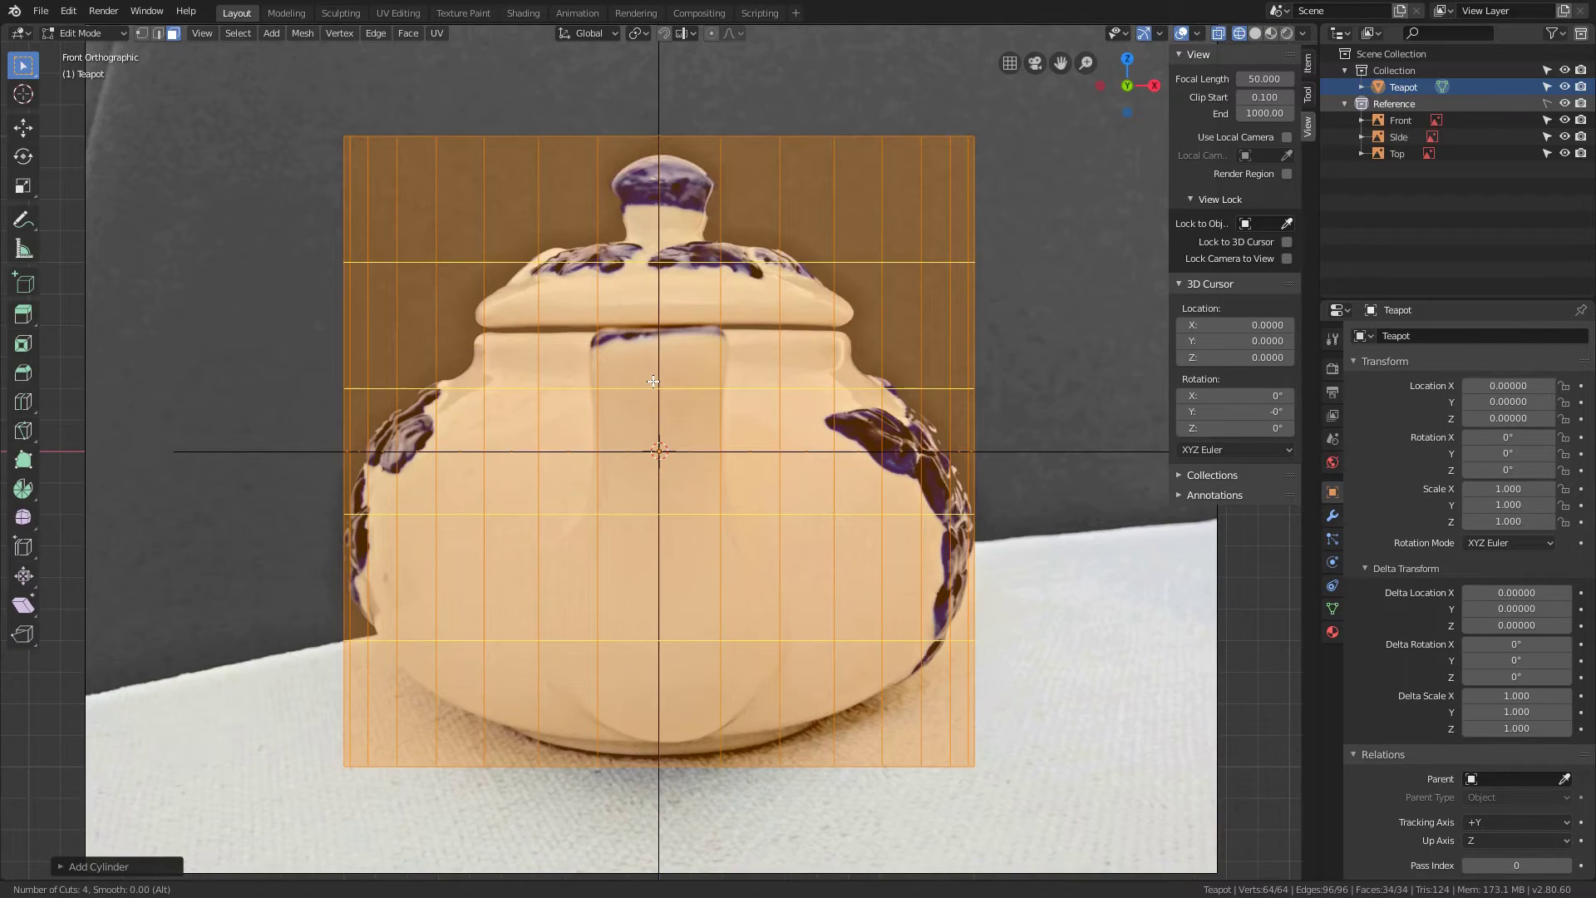
scroll(653, 382, "up", 2)
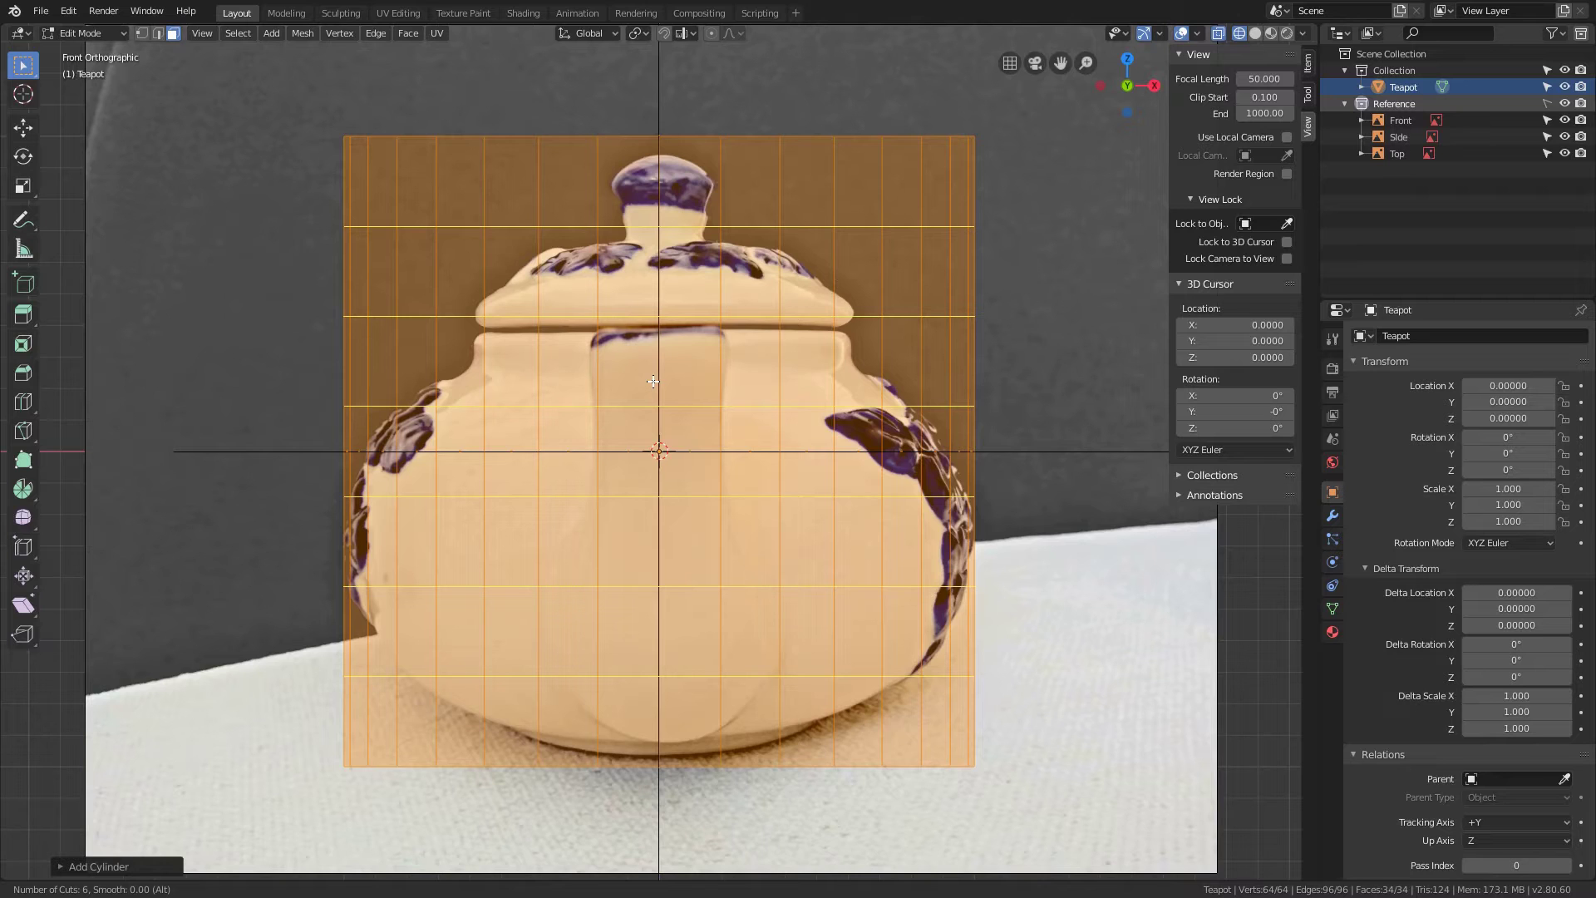
left_click(655, 382)
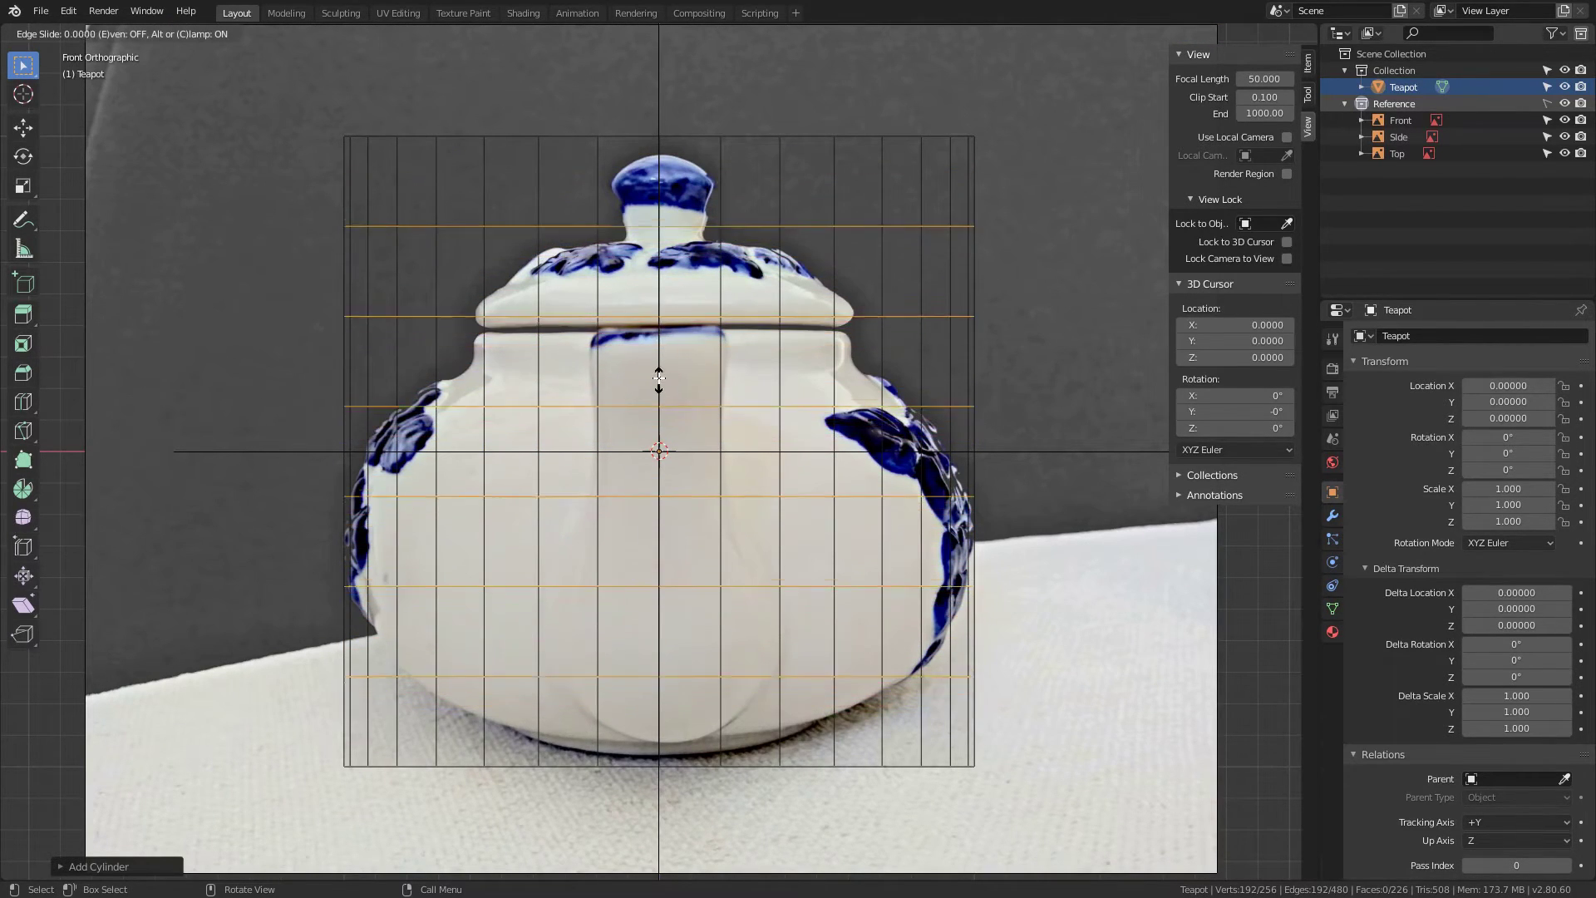
left_click(660, 337)
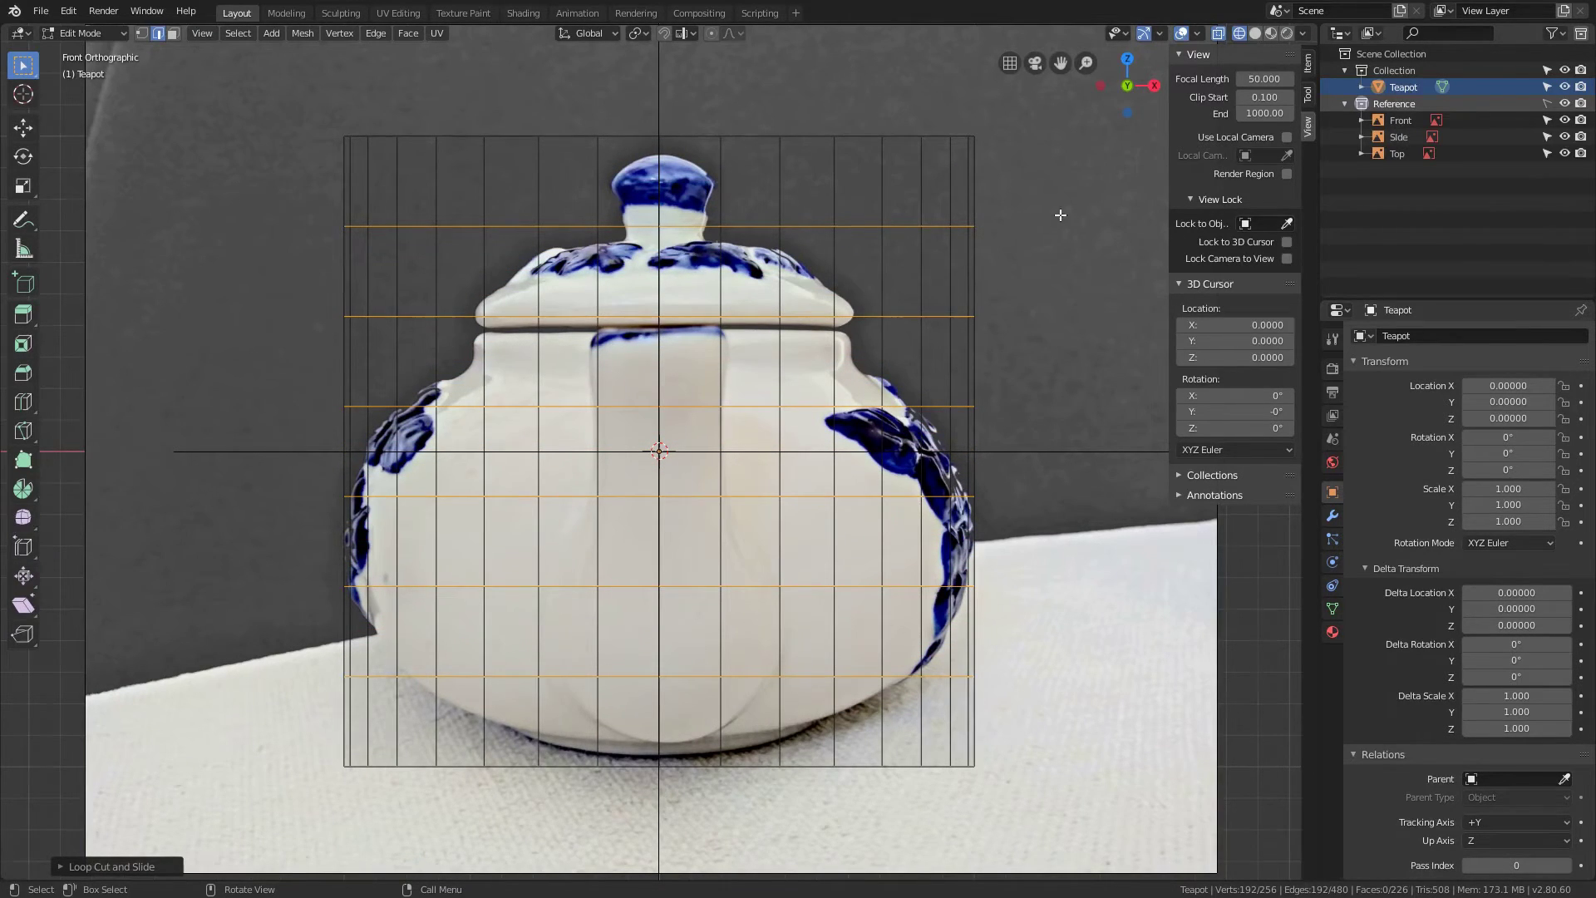
middle_click_drag(997, 233, 948, 341)
scroll(949, 340, "down", 3)
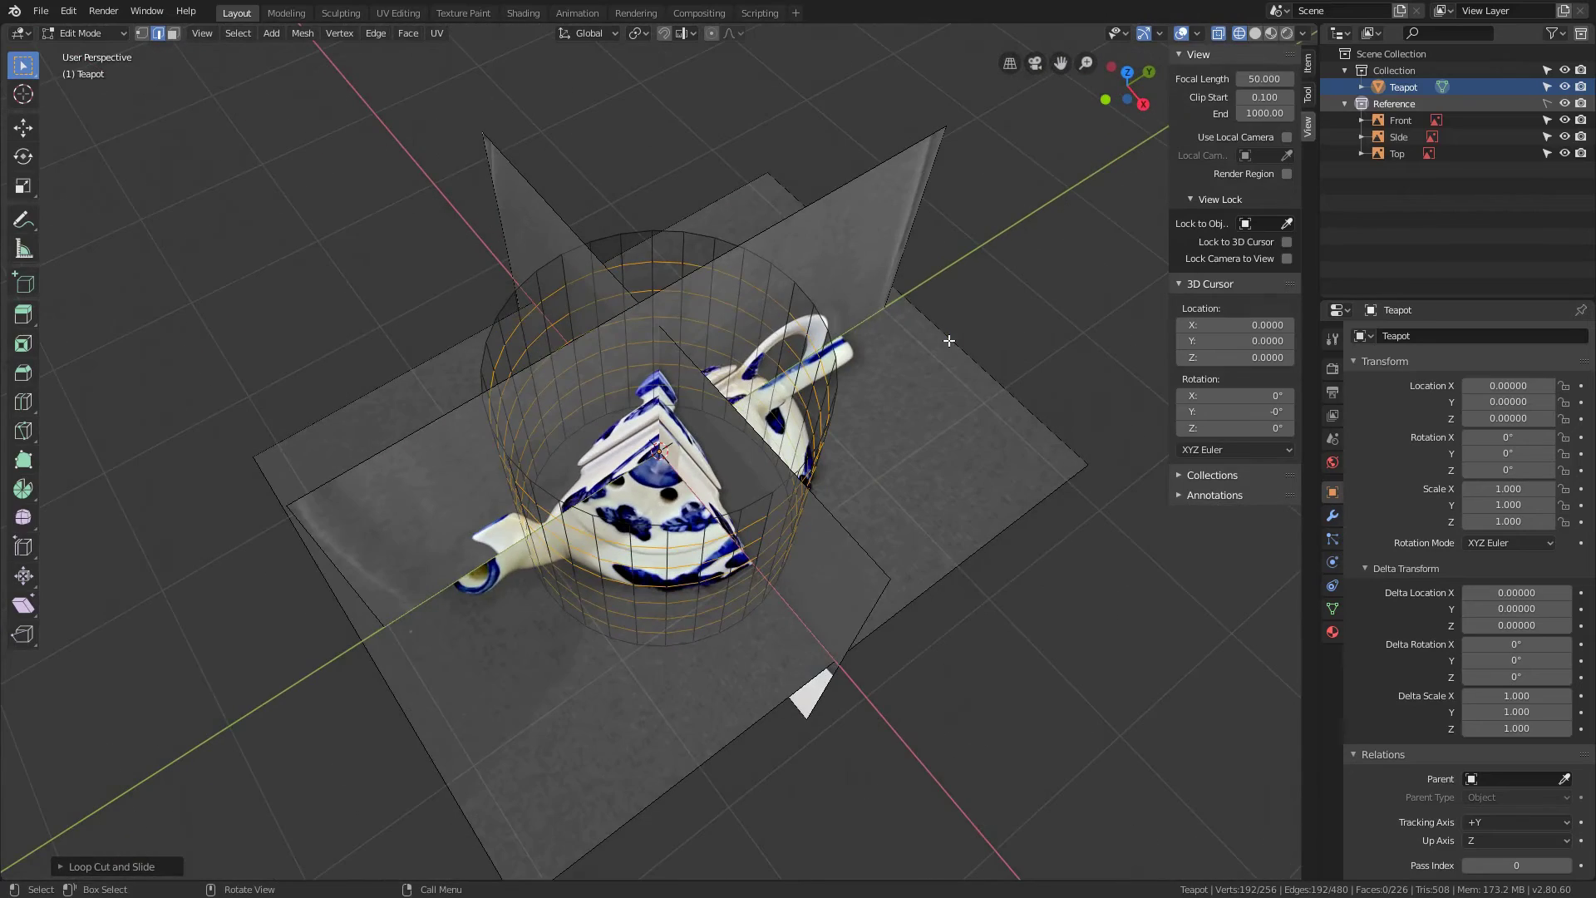
middle_click_drag(909, 521, 981, 442)
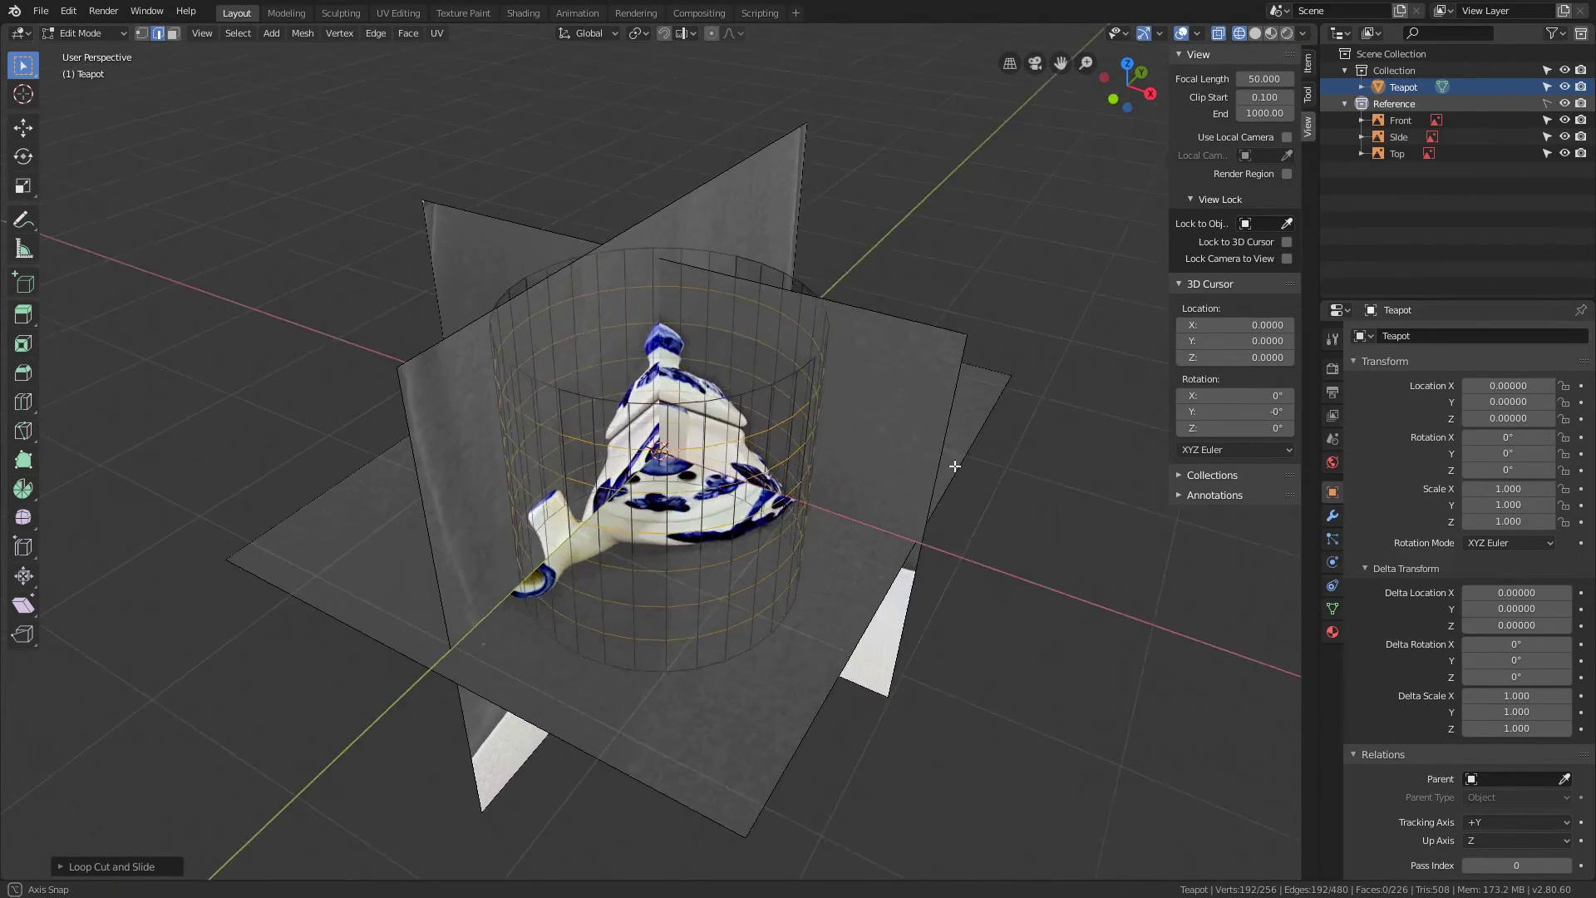
scroll(981, 442, "up", 2)
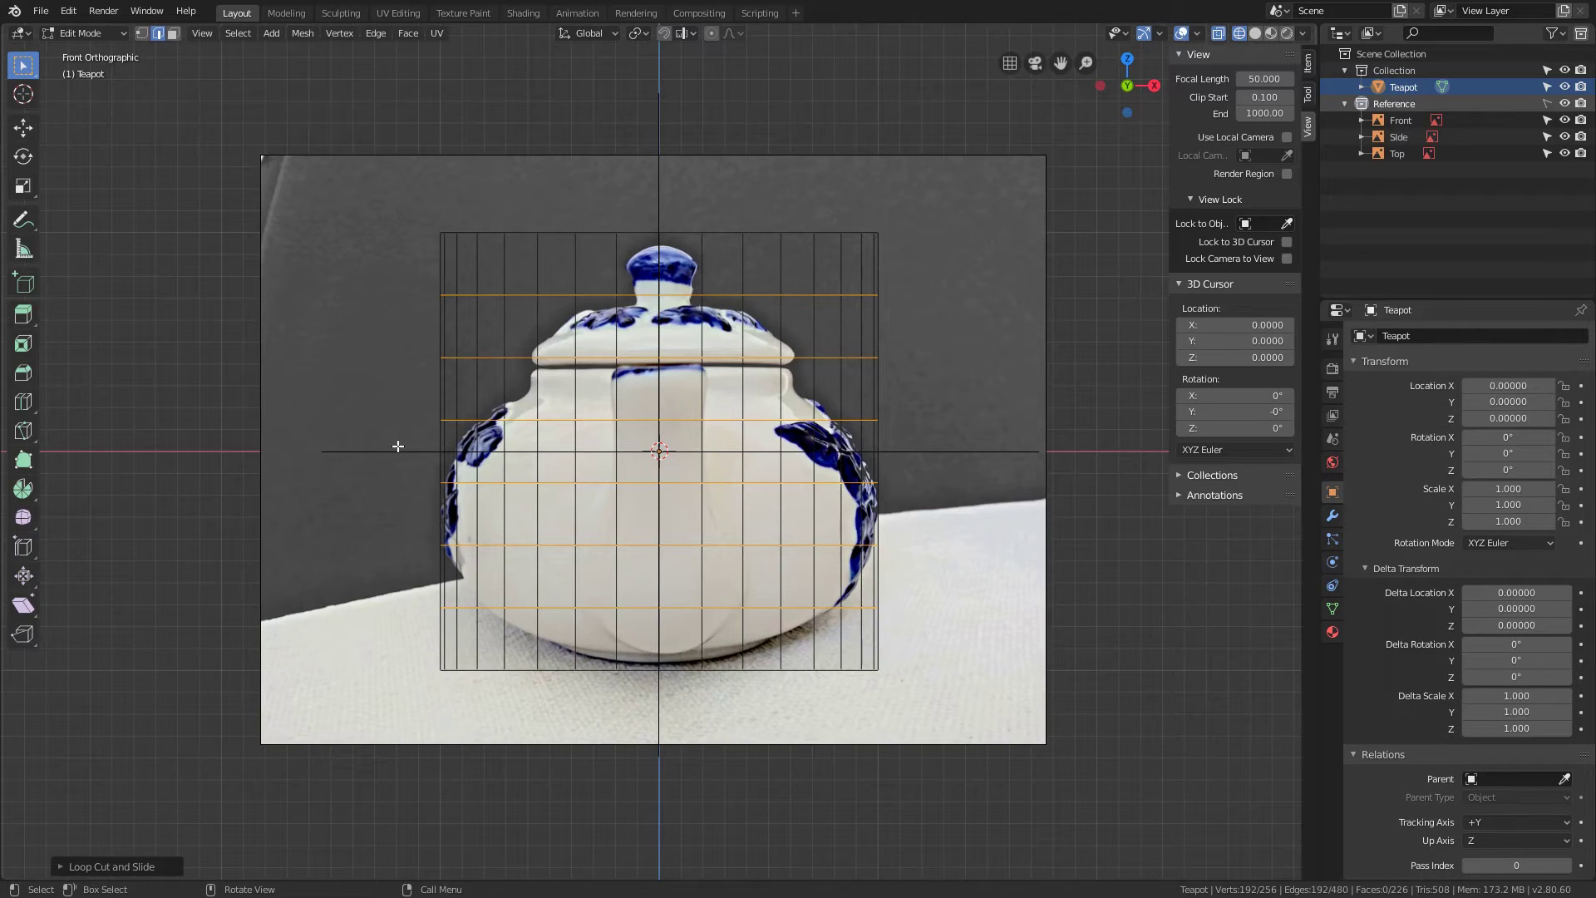
View the Modifiers tab without adding a modifier, then enter face select mode
left_click(1334, 518)
left_click(1472, 336)
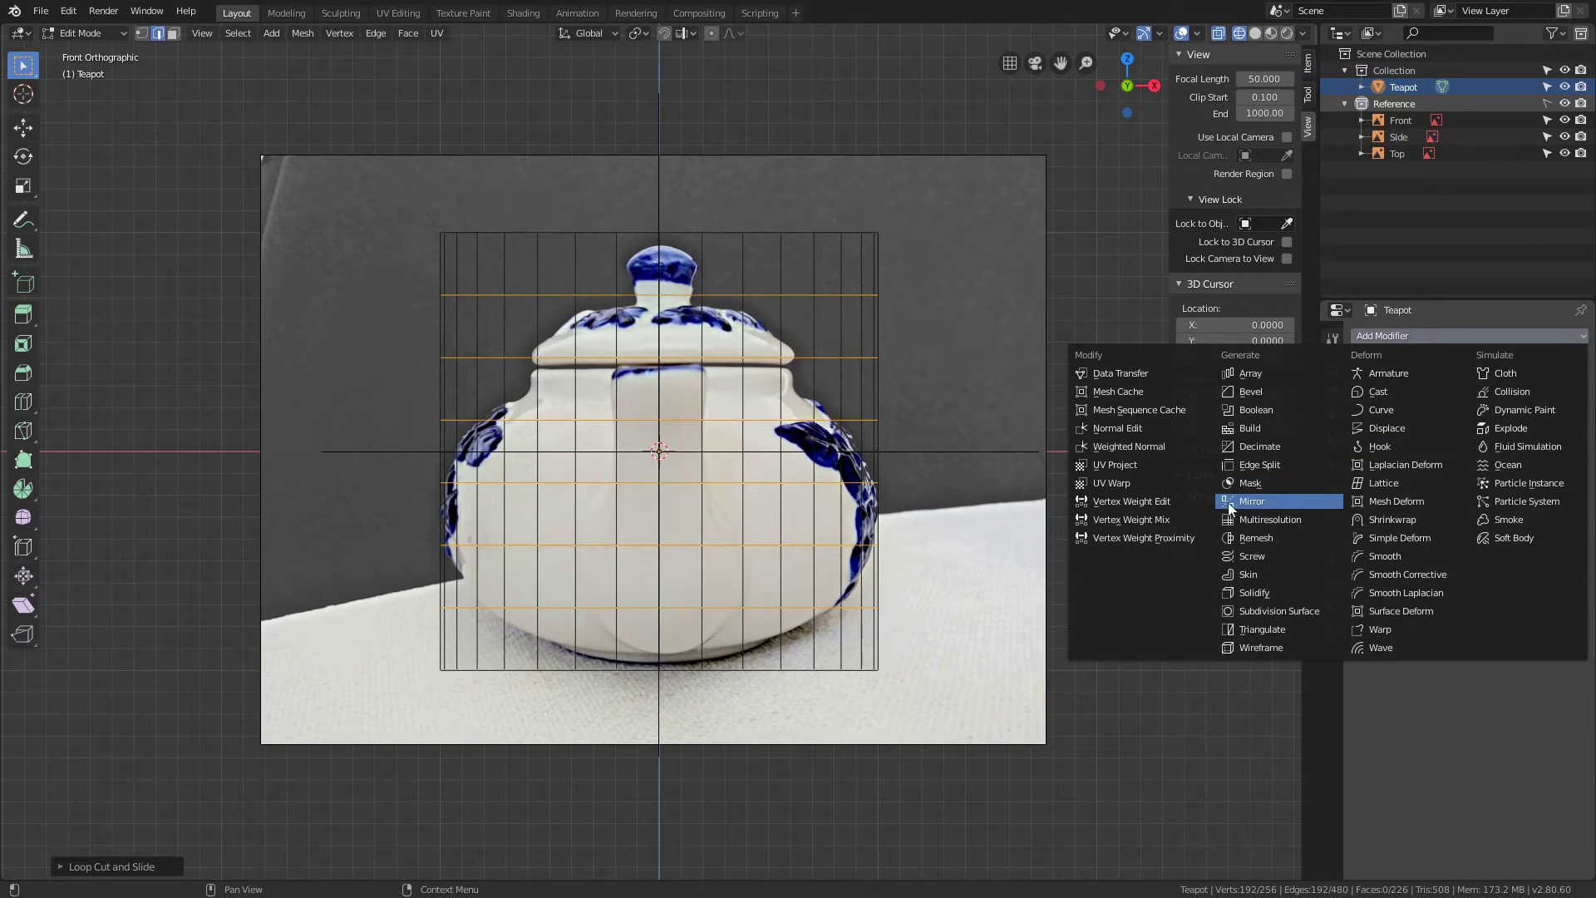
key("Escape")
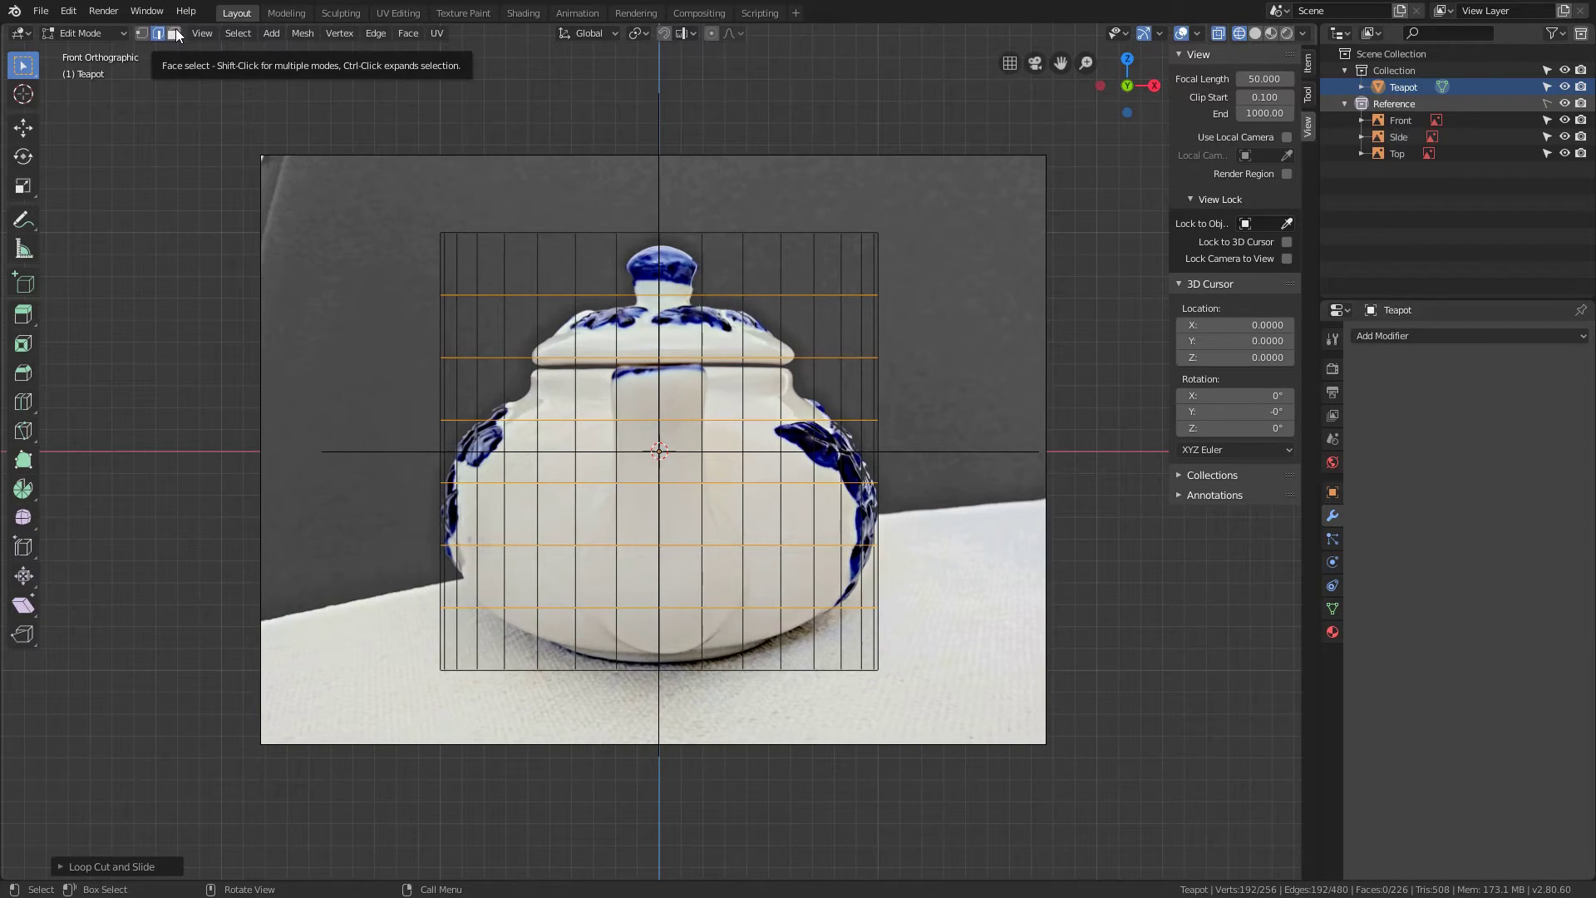
key("3")
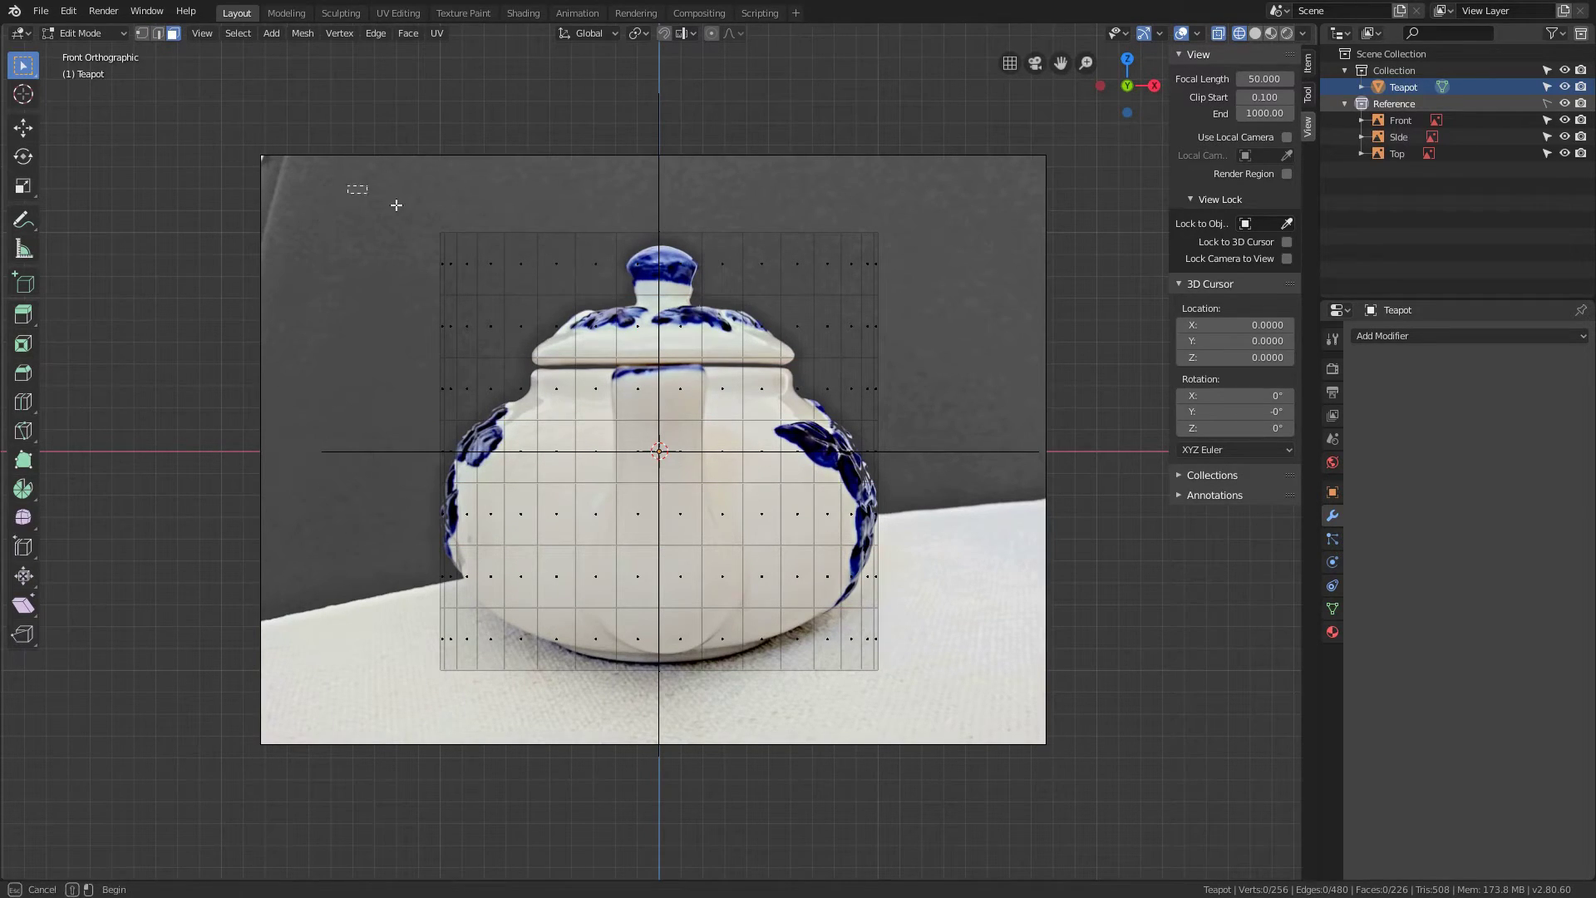
Box-select faces across the upper-left and middle-left of the teapot mesh
left_click_drag(349, 186, 660, 439)
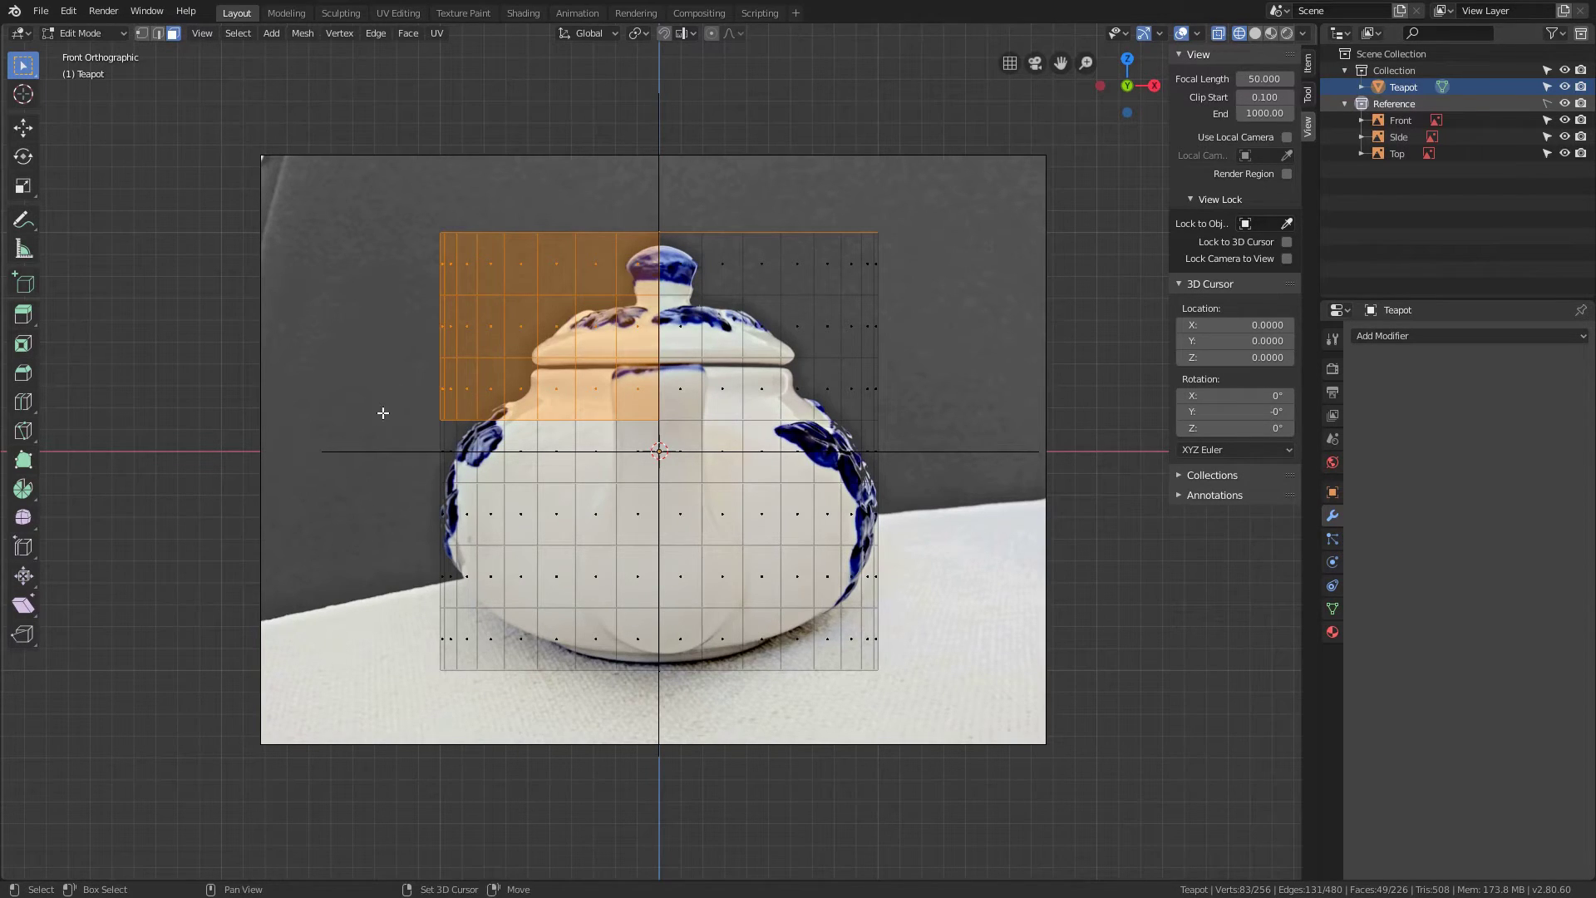
left_click_drag(383, 414, 594, 576)
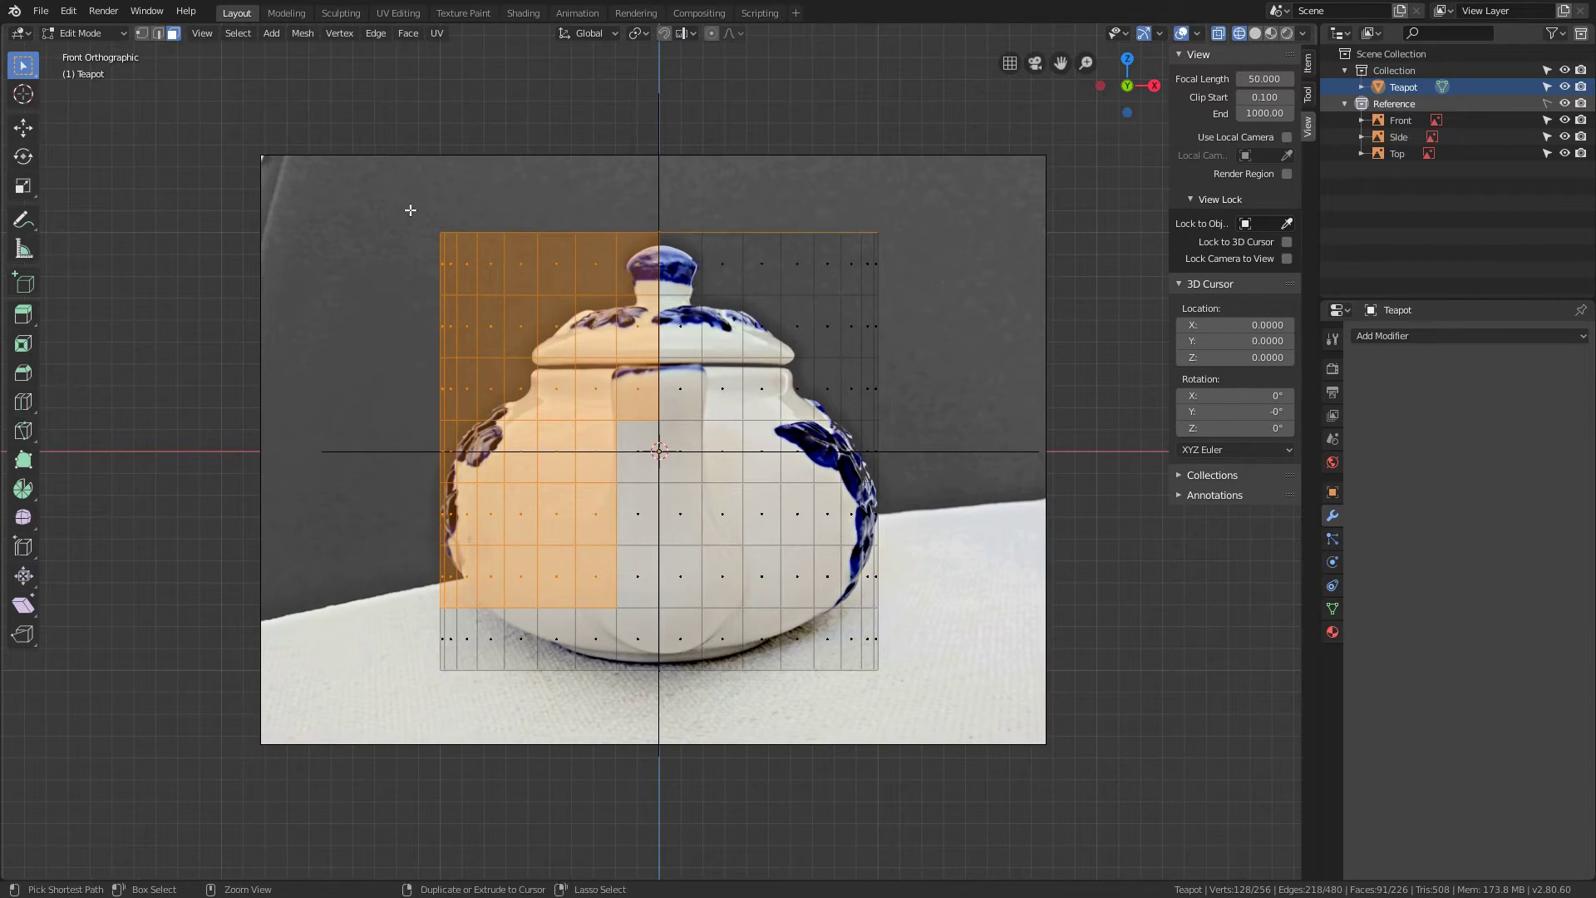
left_click_drag(411, 206, 627, 402)
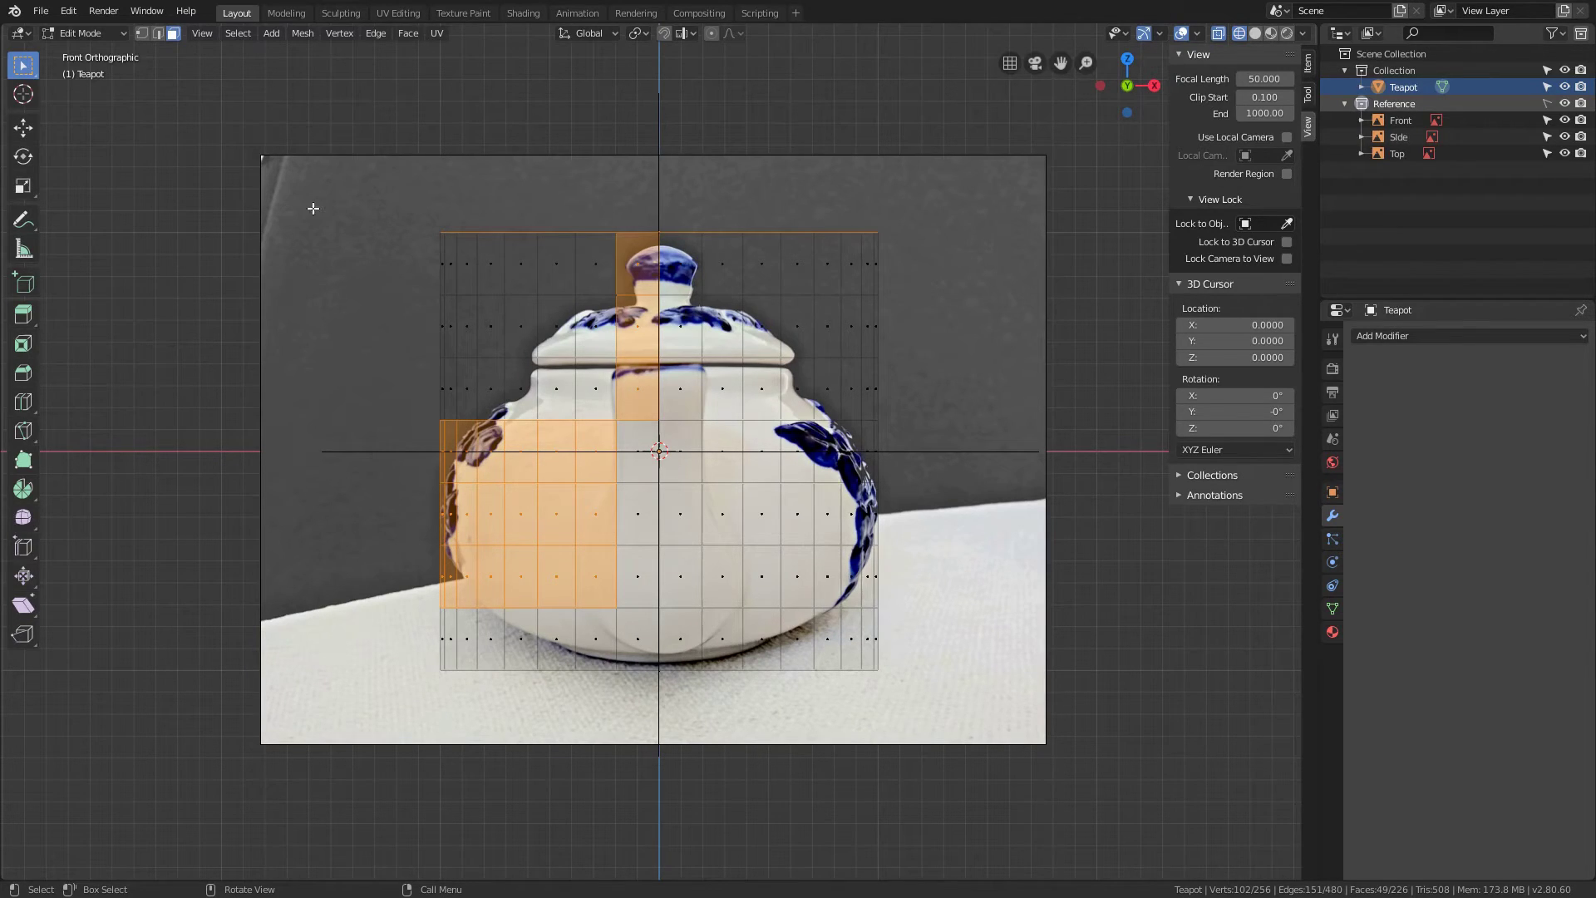
key("b")
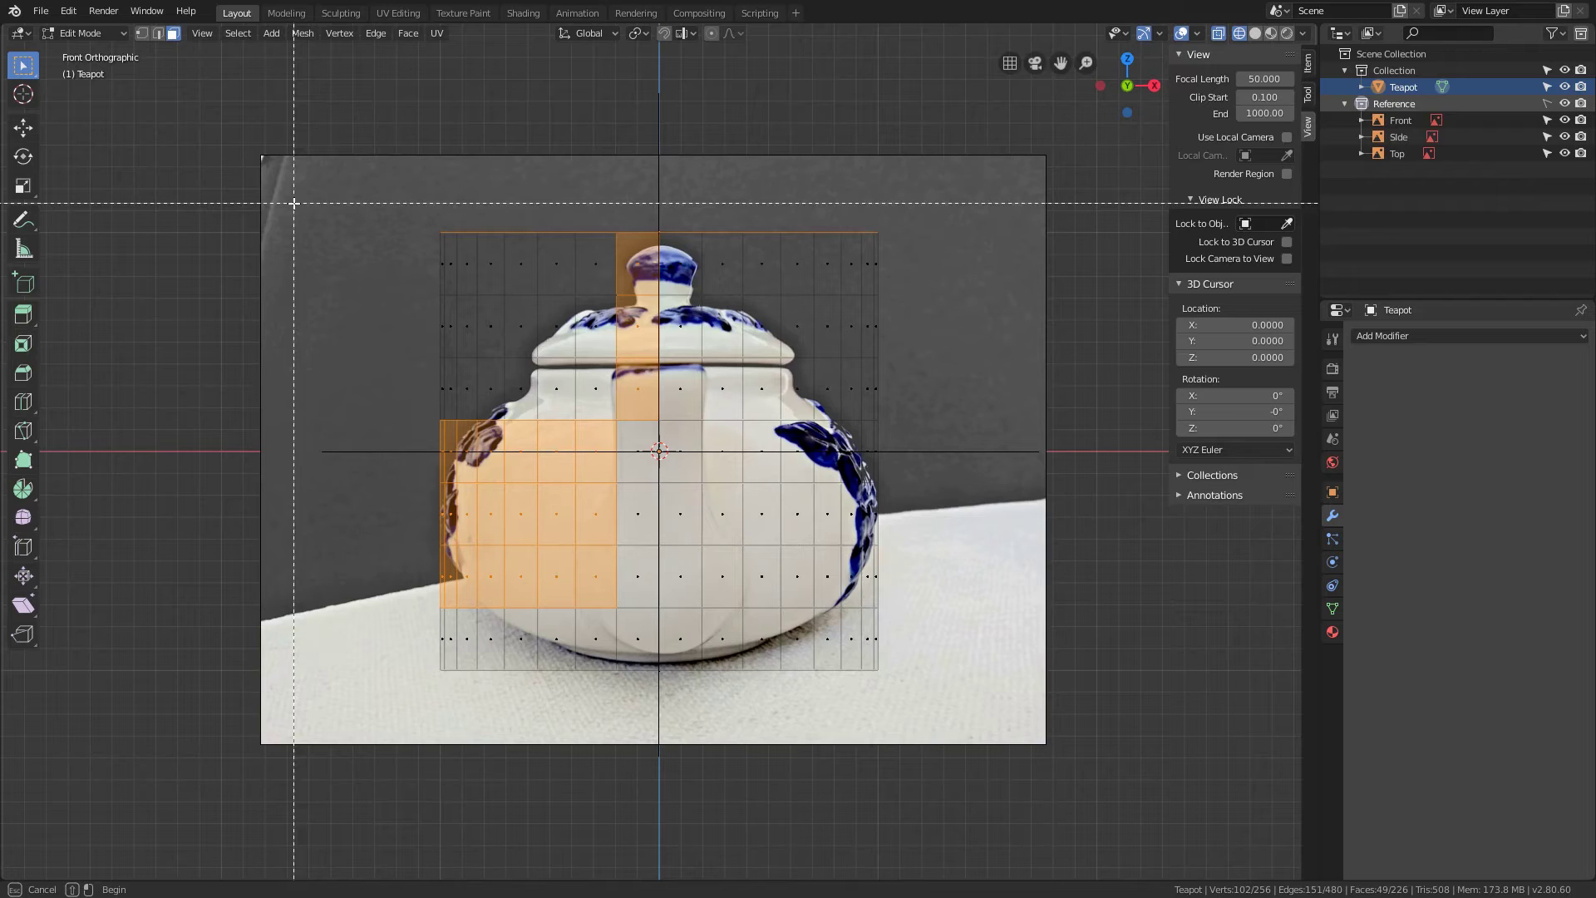
left_click_drag(293, 202, 571, 369)
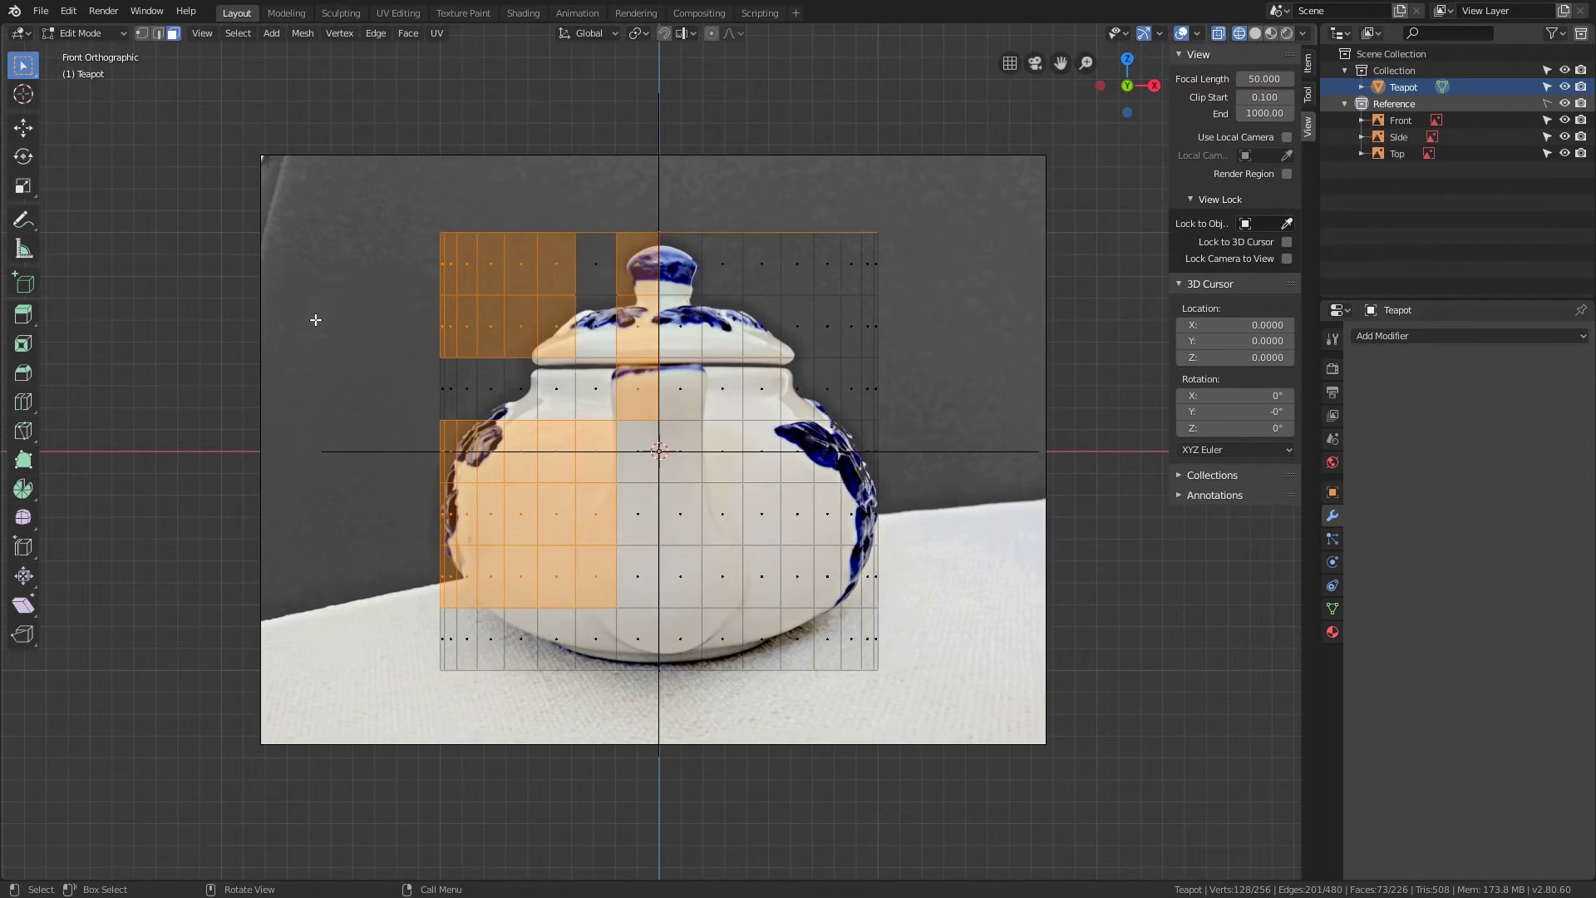
key("b")
left_click_drag(325, 318, 575, 436)
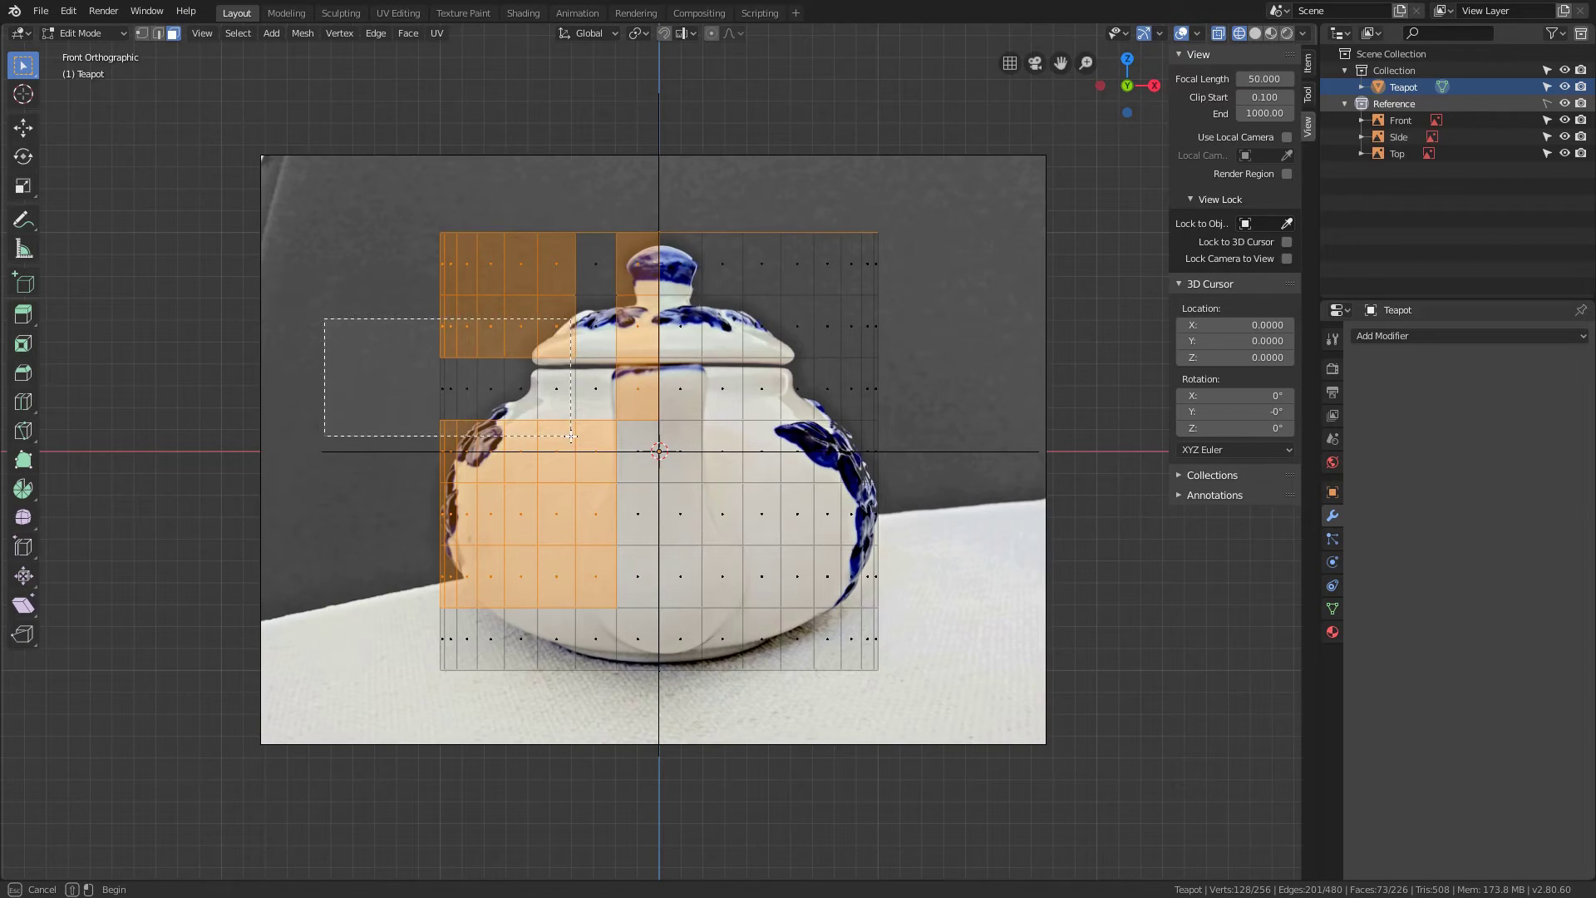
Add the lower-left faces, then add and remove the faces around the lid
key("b")
left_click_drag(337, 558, 637, 727)
key("b")
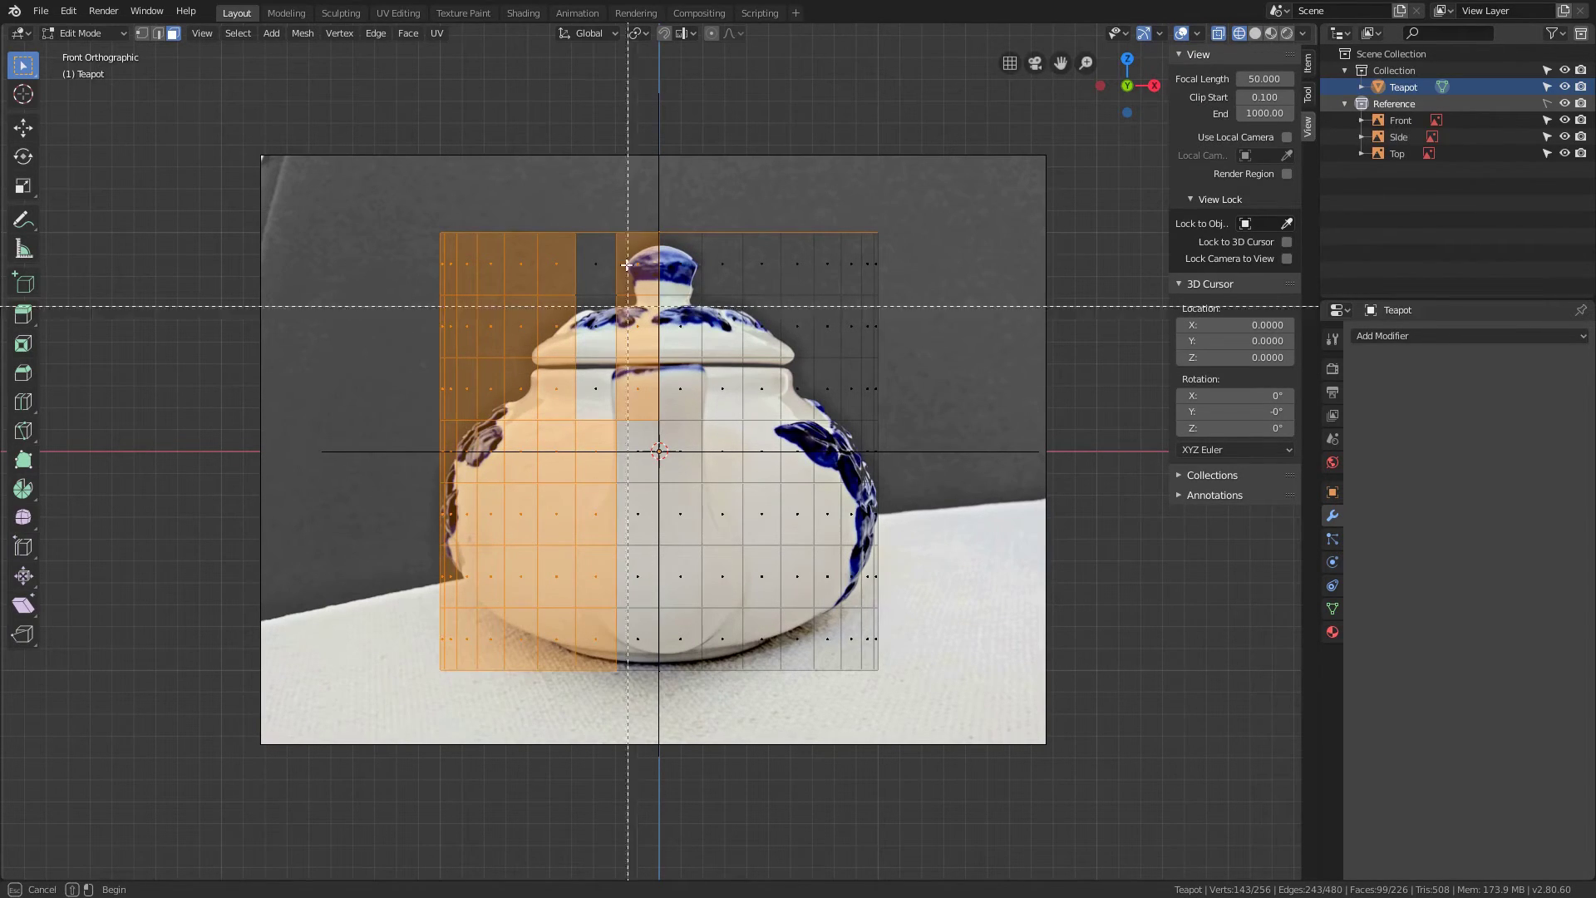
left_click_drag(599, 199, 747, 551)
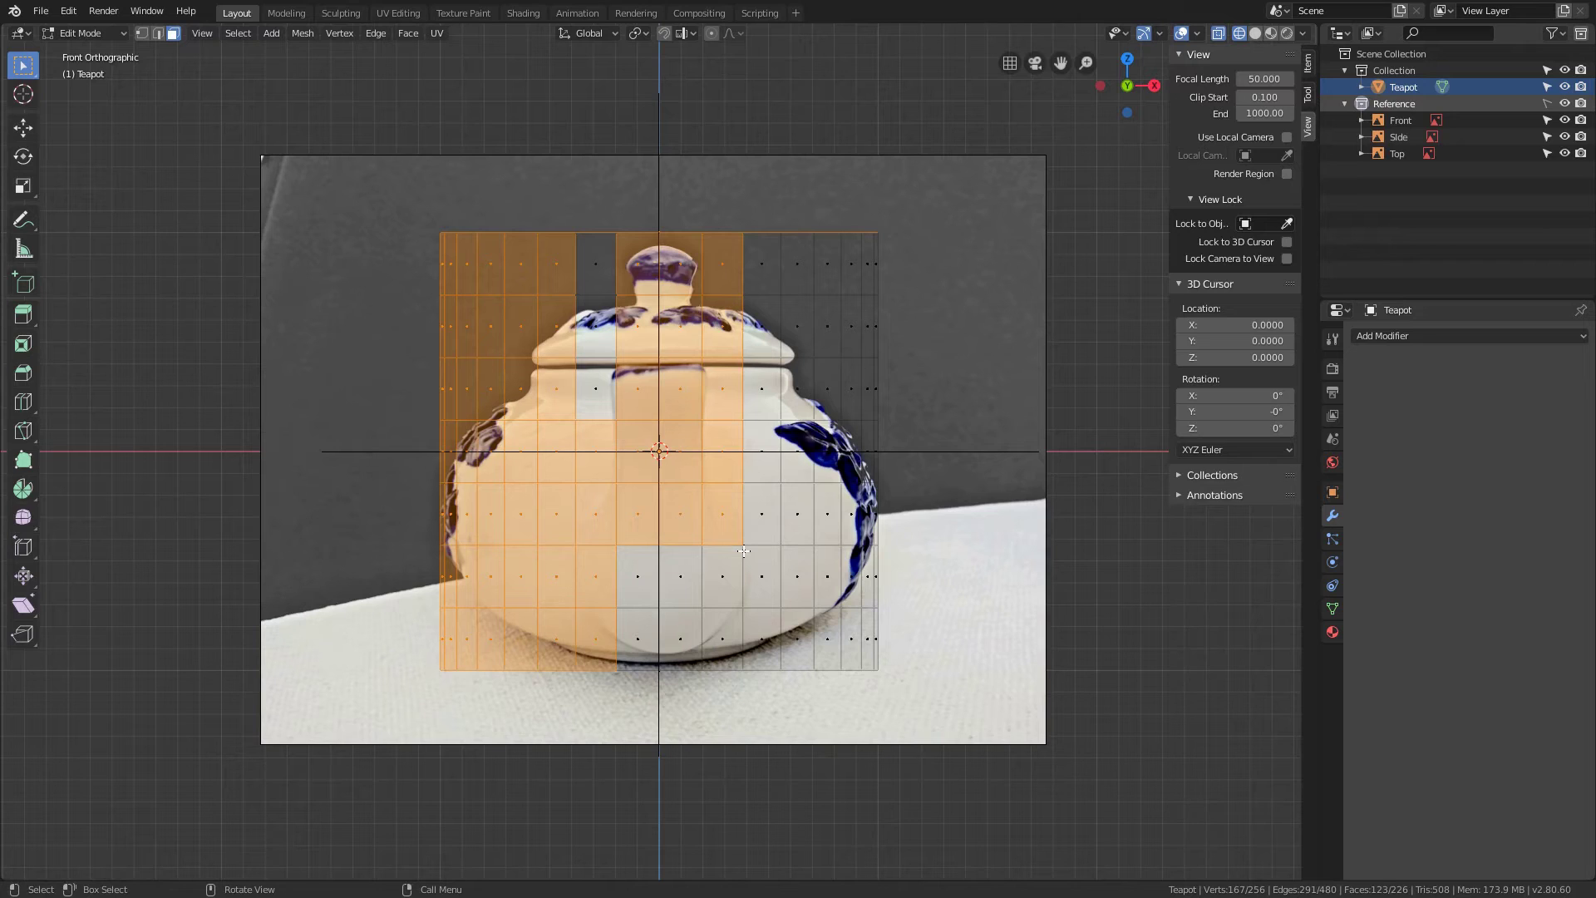
key("b")
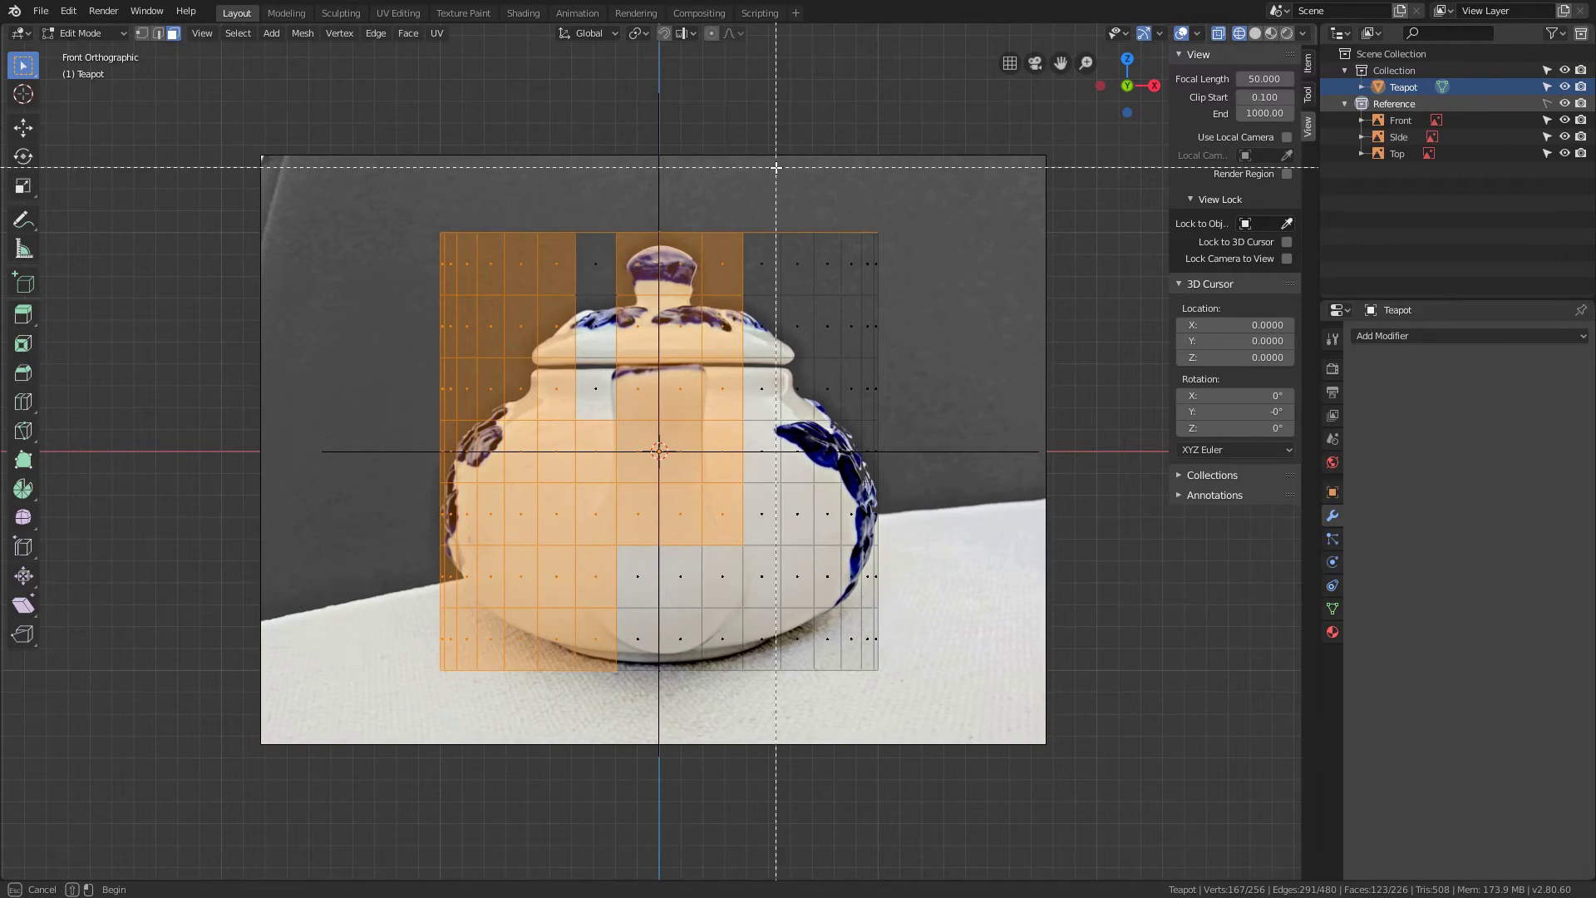
middle_click_drag(776, 168, 634, 363)
Deselect the top-left and bottom-left face blocks, then toggle object selection in the Outliner
key("b")
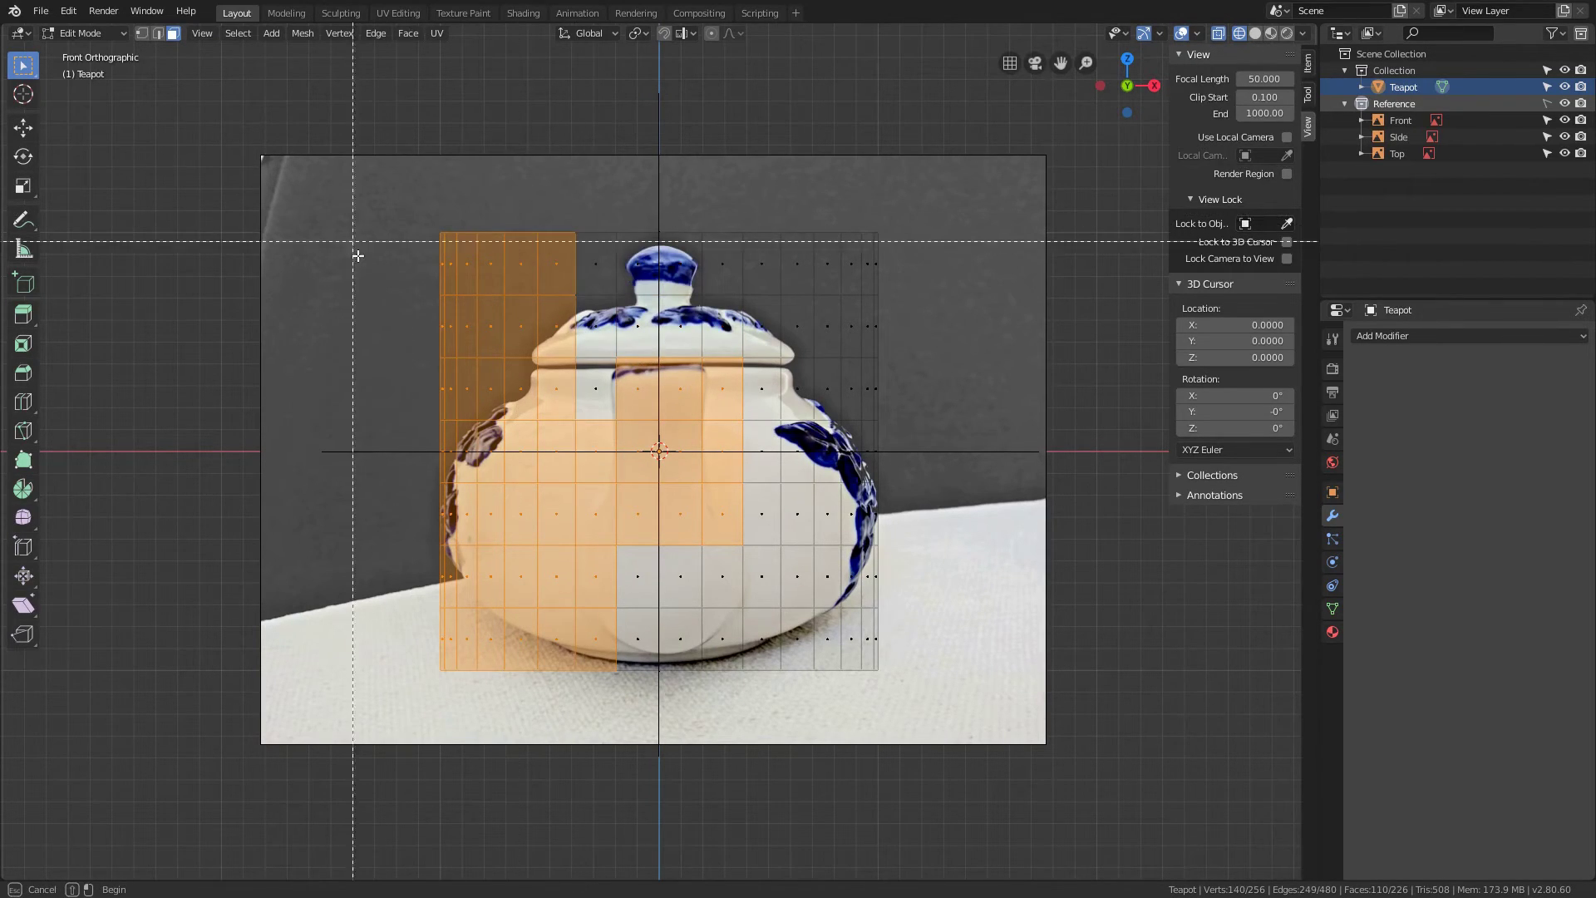
middle_click_drag(357, 257, 537, 421)
key("b")
middle_click_drag(374, 520, 619, 671)
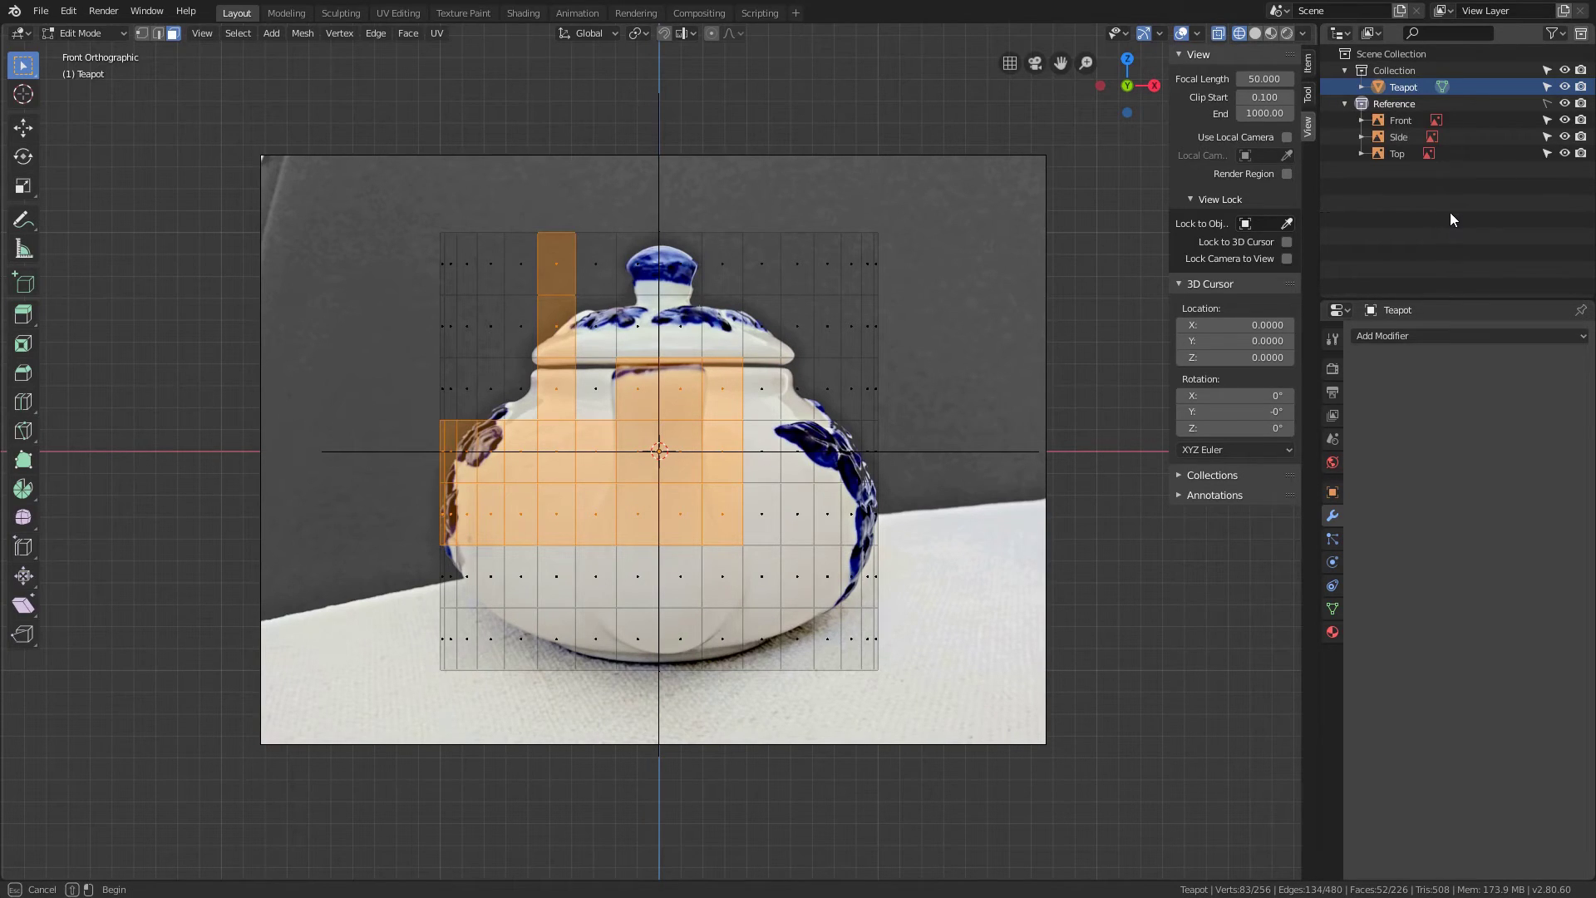
left_click_drag(1451, 212, 1345, 56)
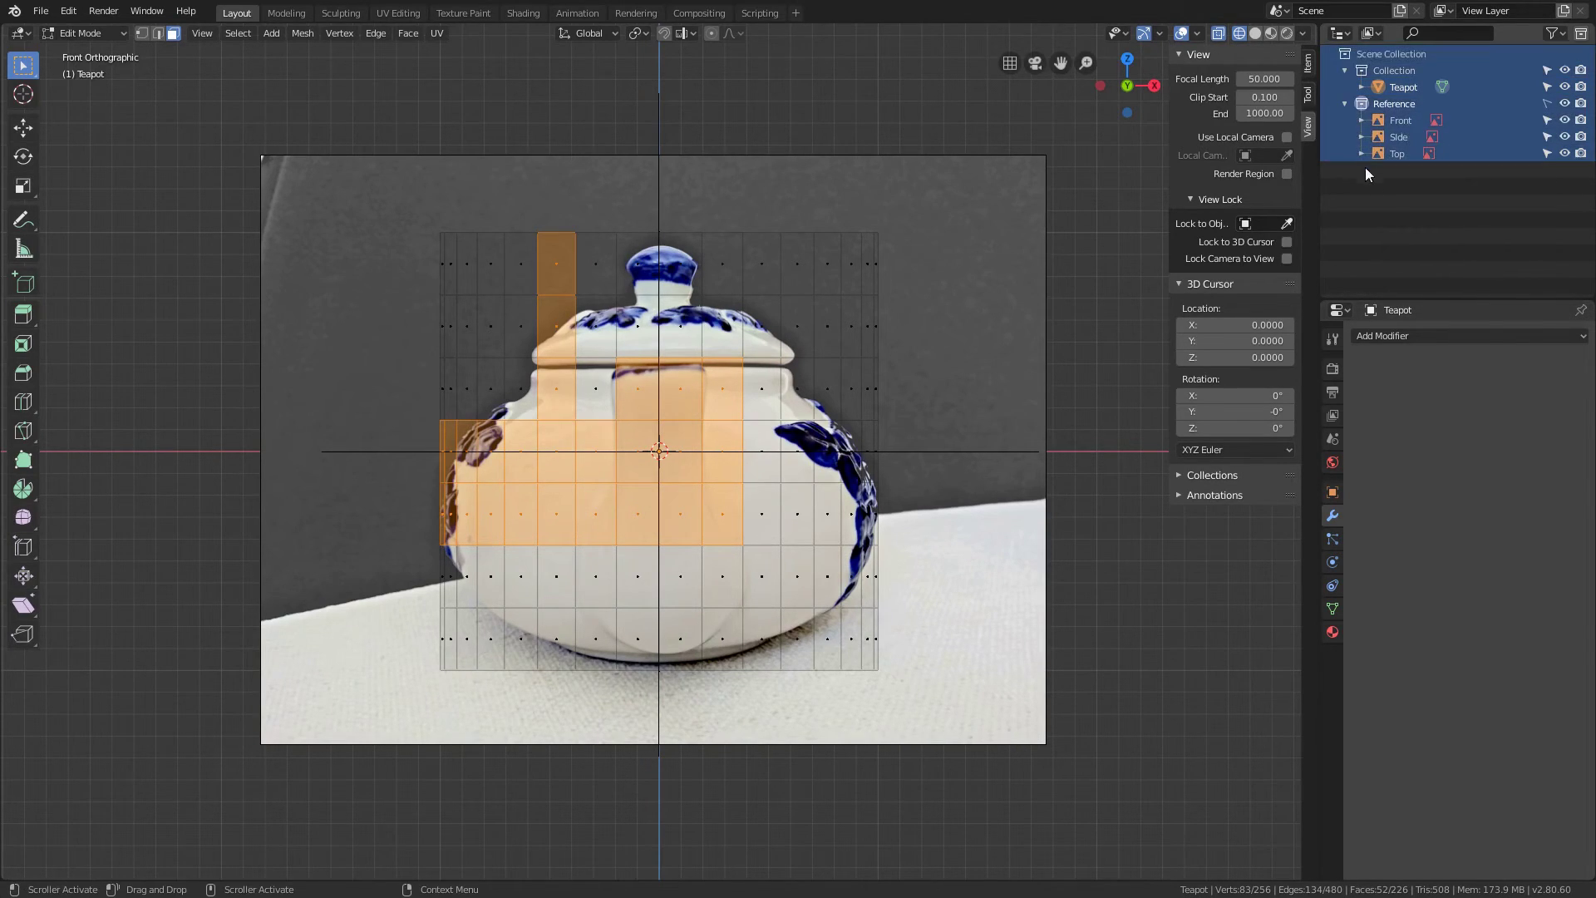
left_click(1416, 229)
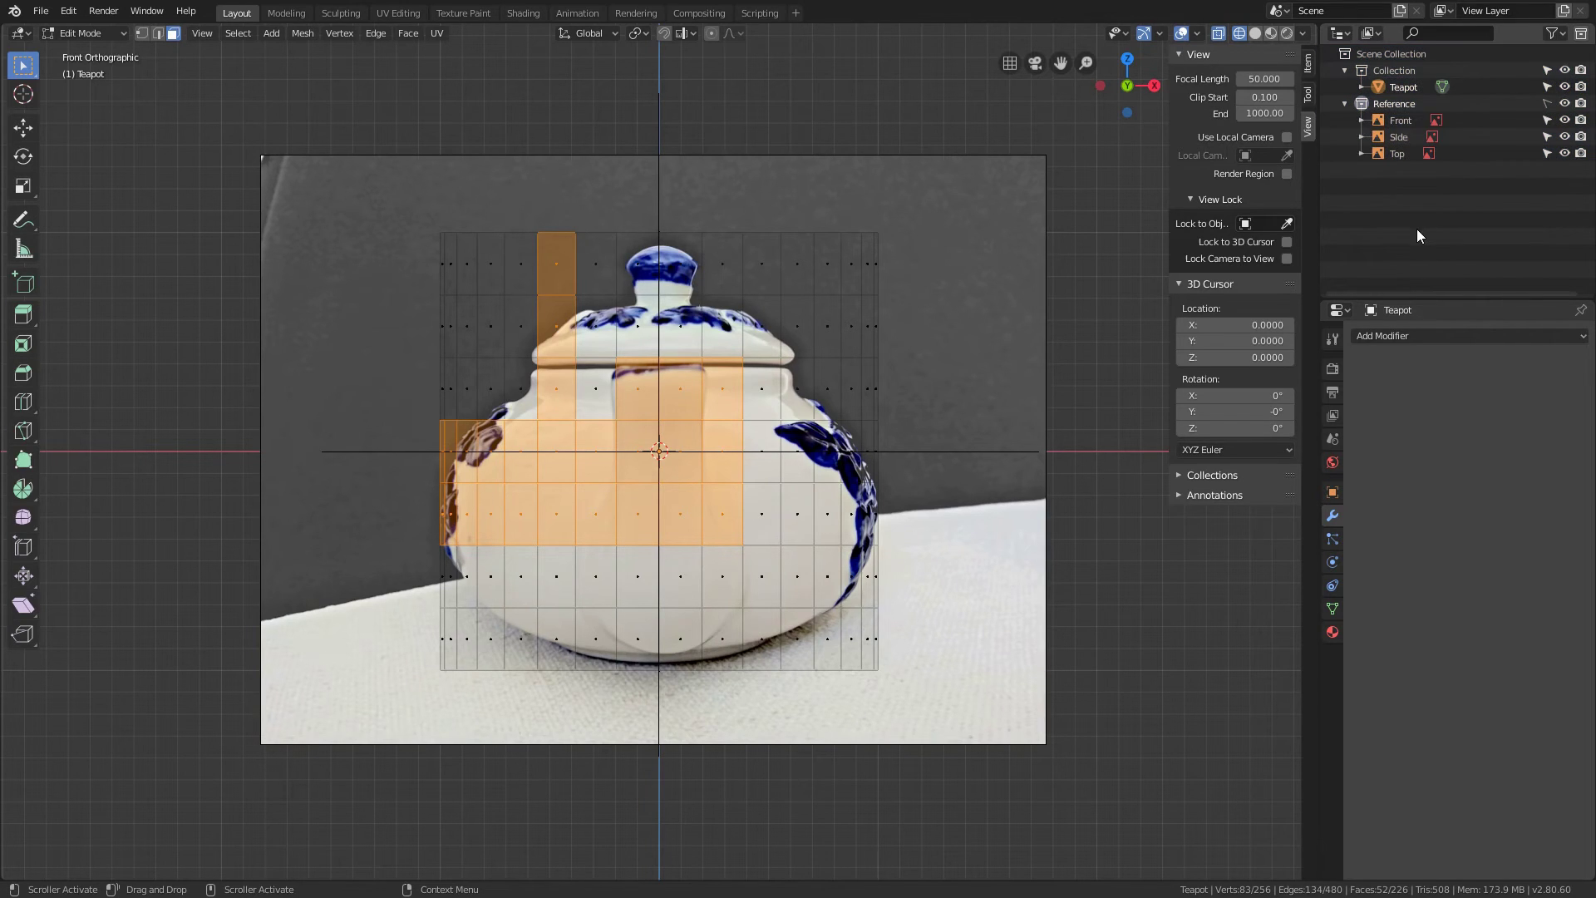
Delete all faces on the teapot's left half
left_click(731, 195)
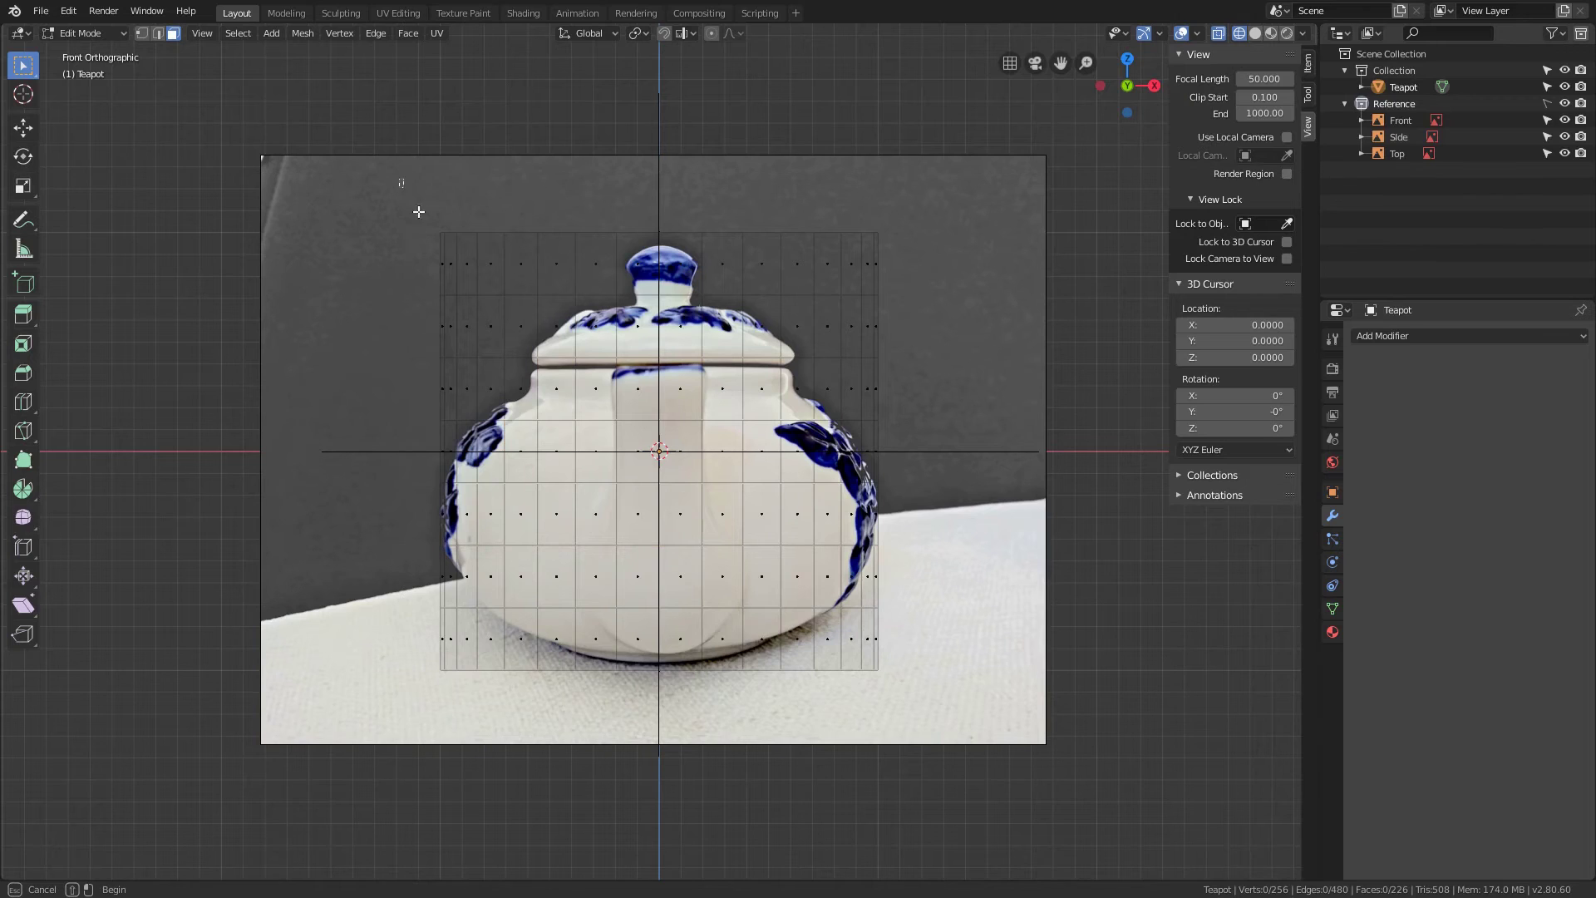
left_click_drag(399, 178, 649, 664)
key("x")
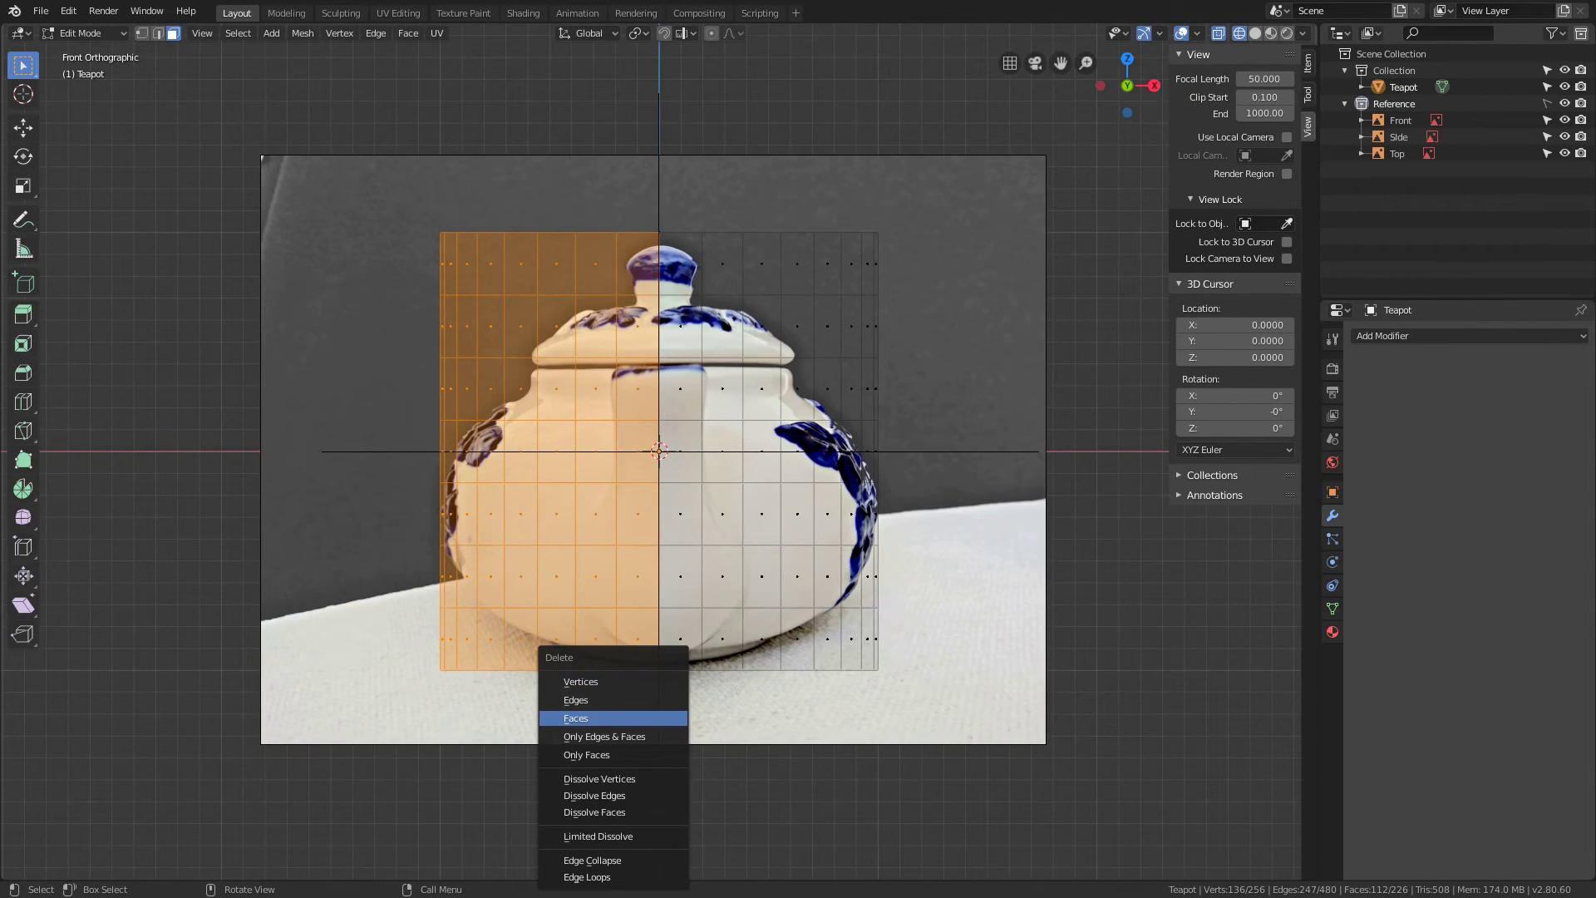
left_click(577, 718)
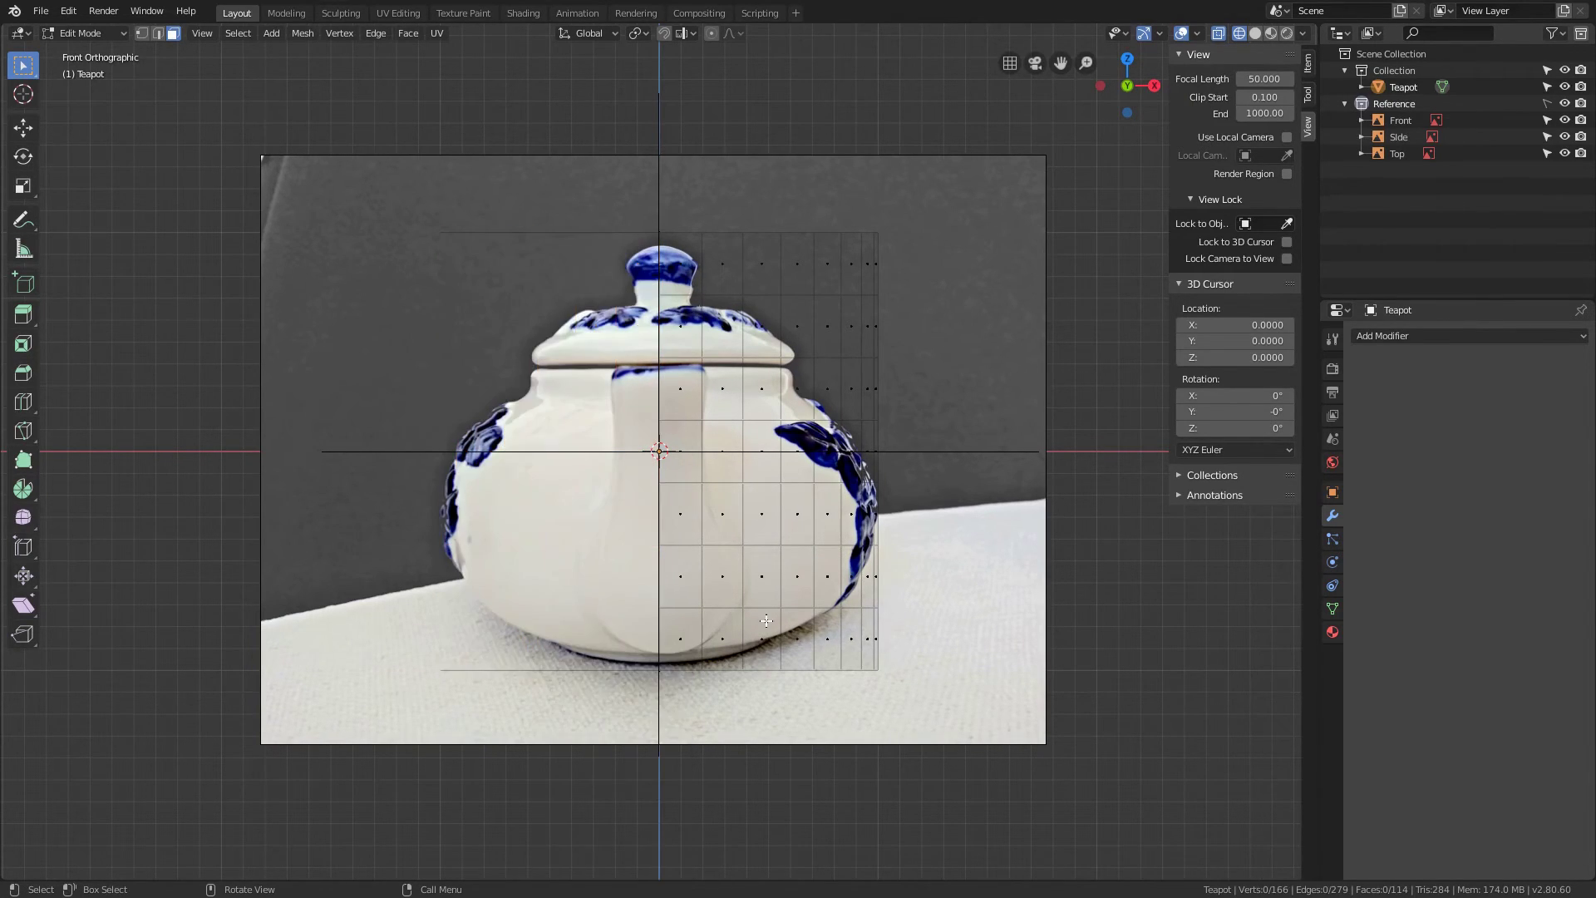
Select the top and bottom cap faces and delete them
middle_click_drag(905, 203, 850, 294)
left_click(676, 360)
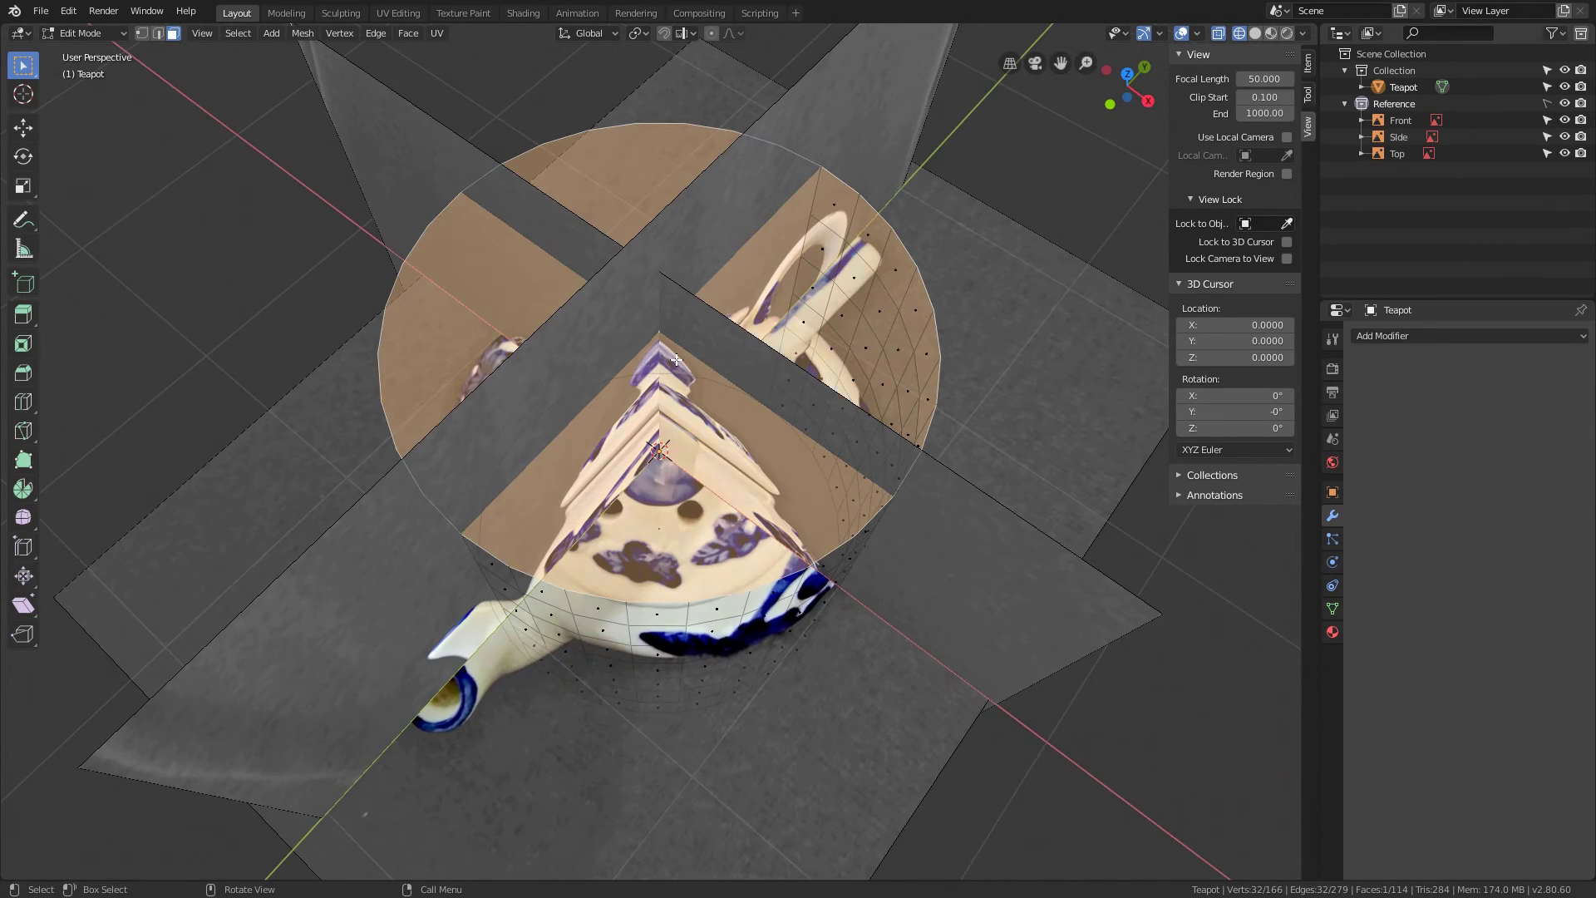
middle_click_drag(676, 359, 656, 562)
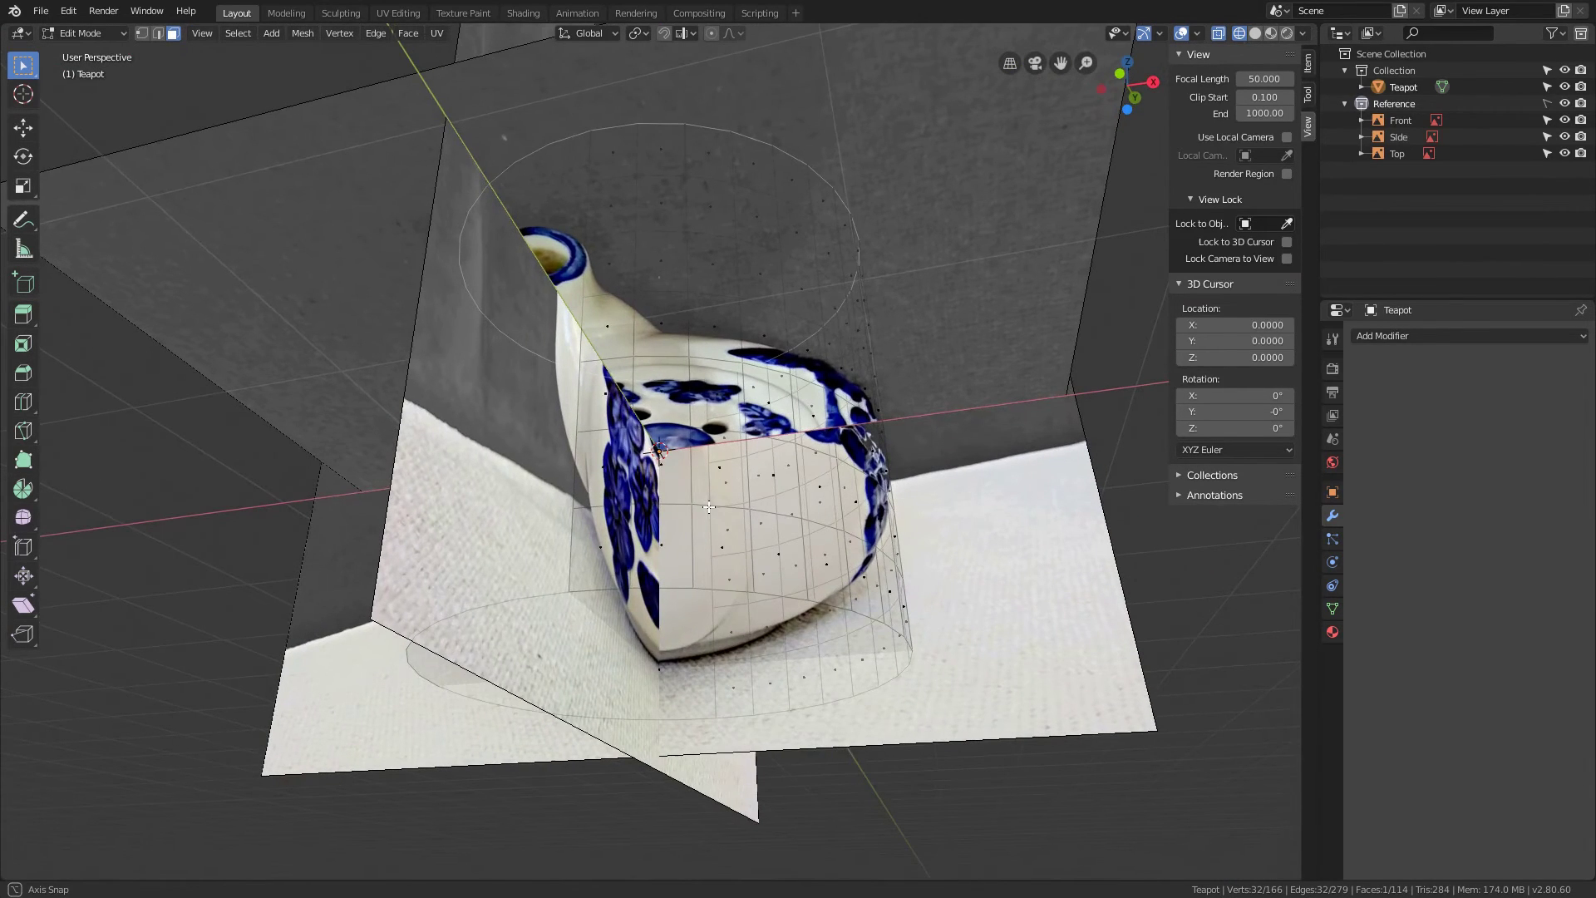
left_click(656, 667, "shift")
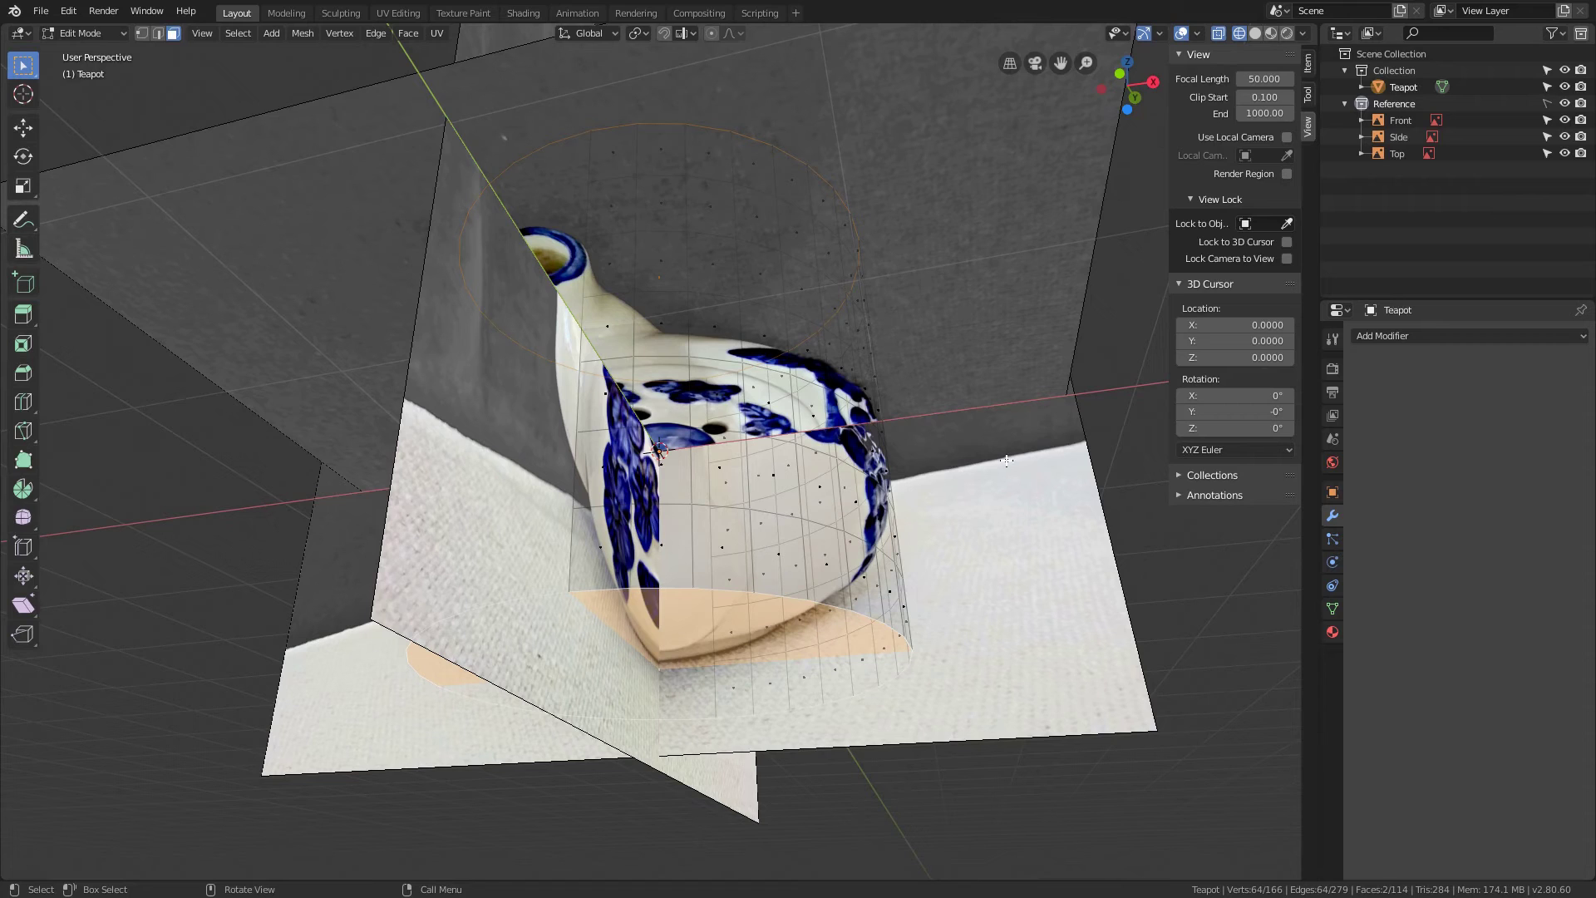
key("x")
left_click(961, 461)
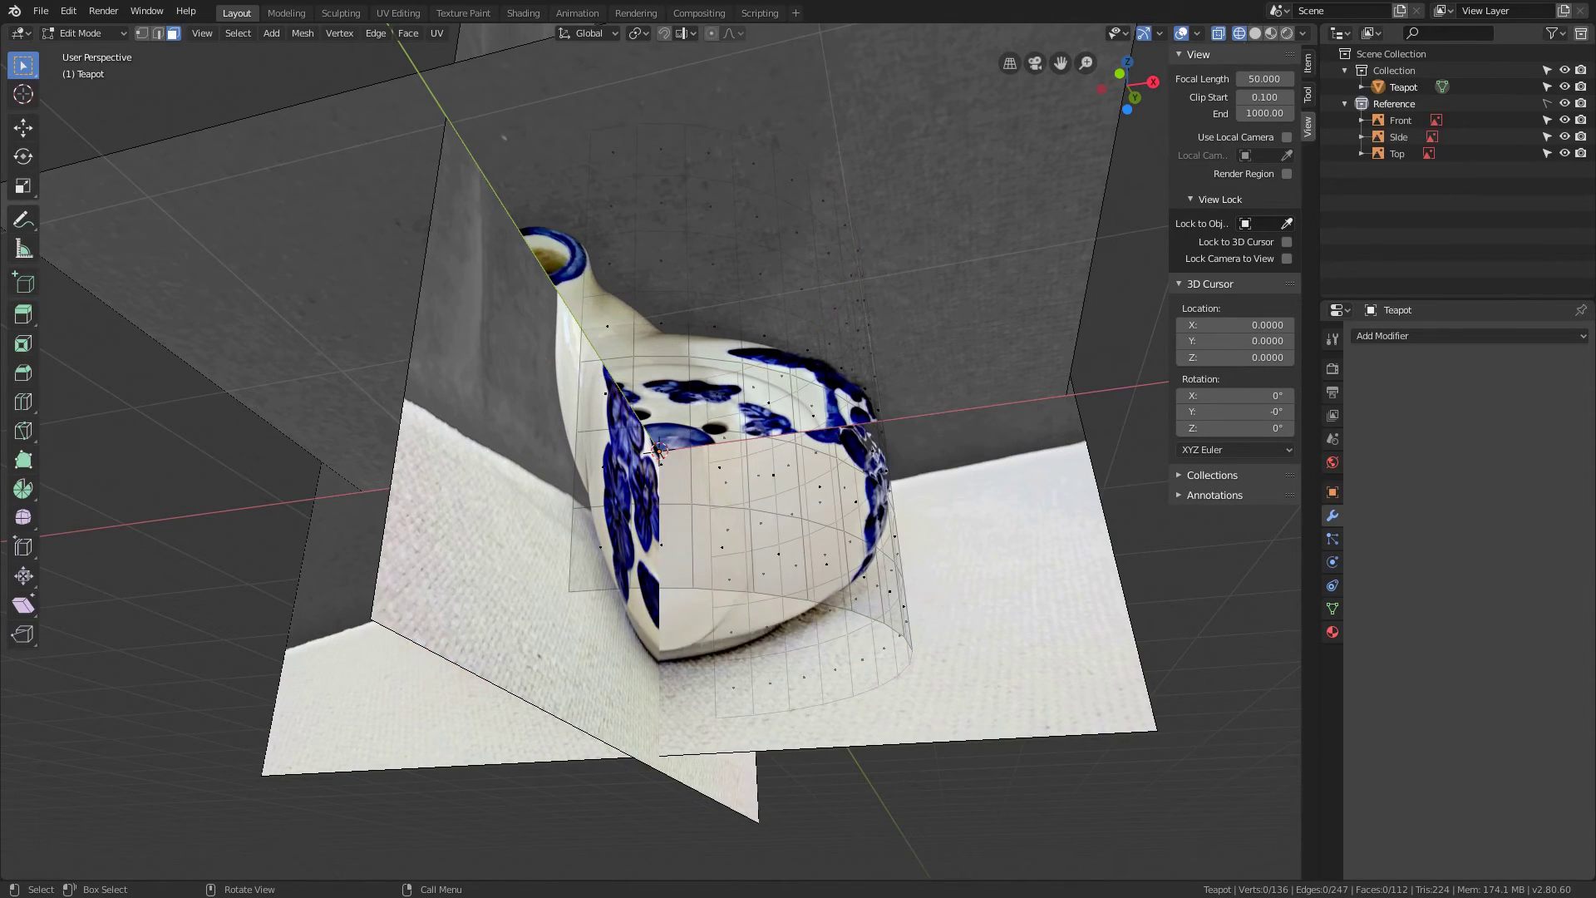
key("KP_1")
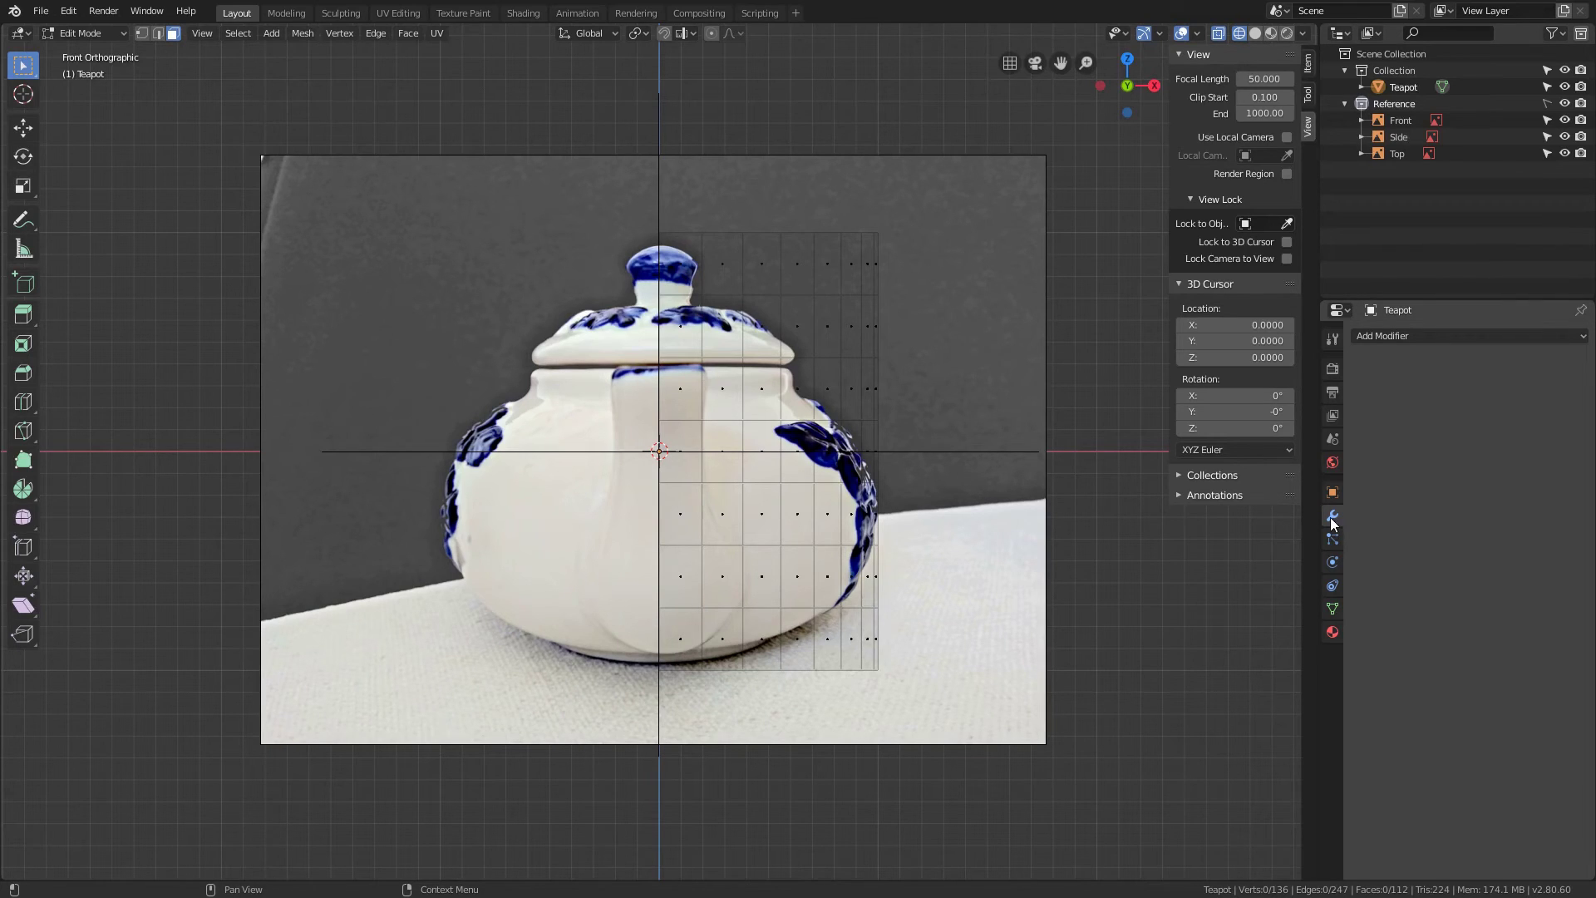
Add an X-axis Mirror modifier to the teapot and box-select the right-half faces
left_click(1460, 336)
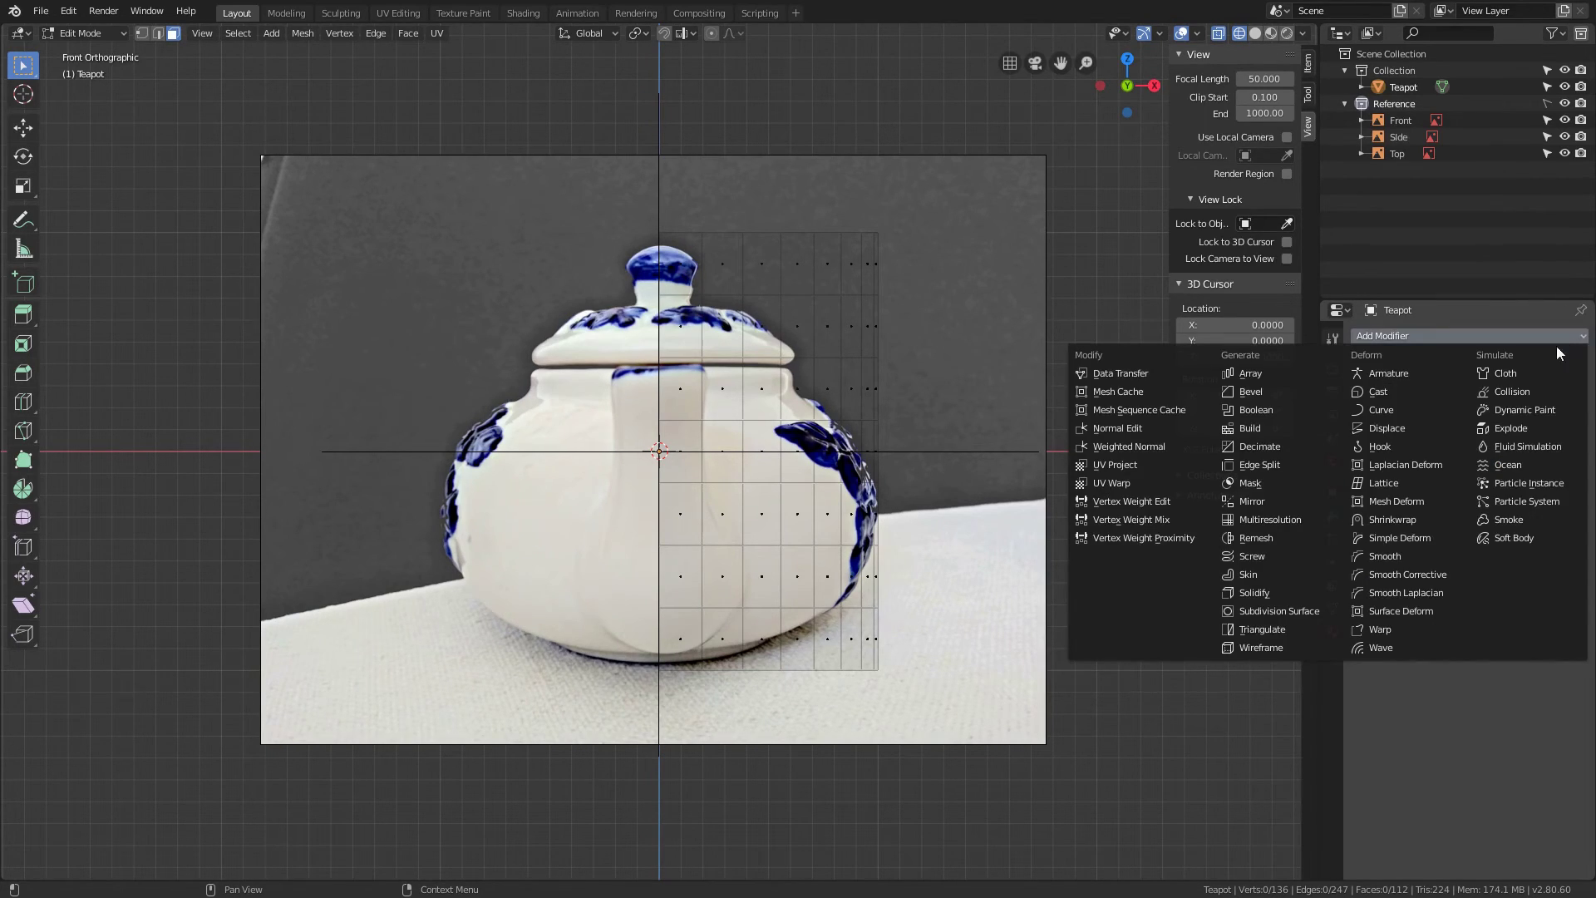
left_click(1262, 502)
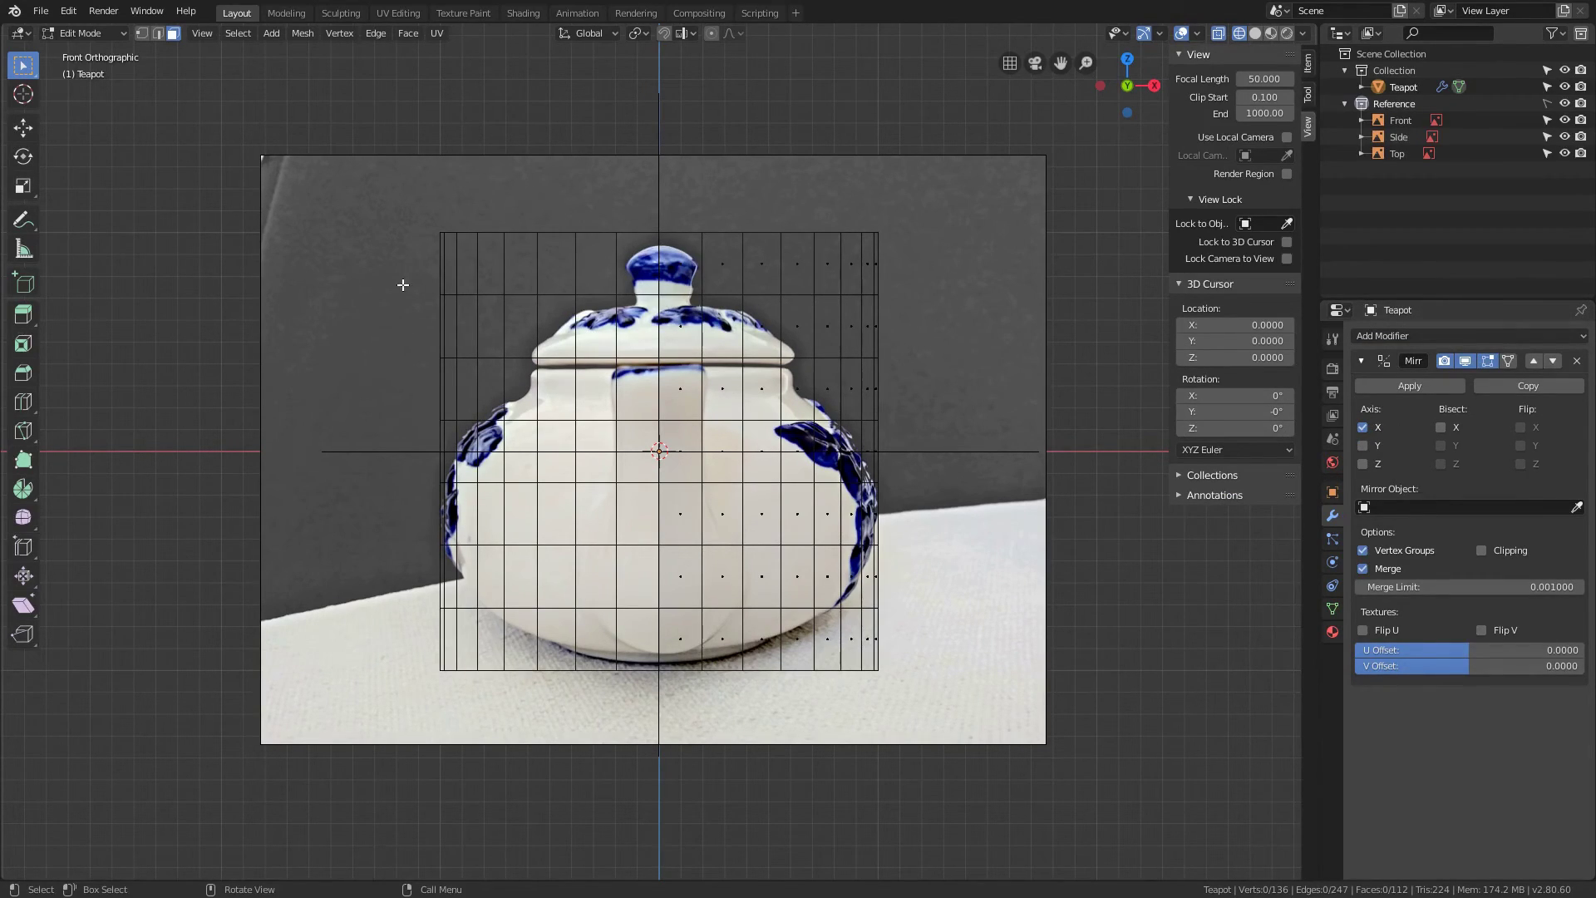
left_click_drag(640, 193, 356, 774)
mouse_move(683, 181)
left_mouse_down()
mouse_move(926, 720)
mouse_move(933, 774)
left_mouse_up()
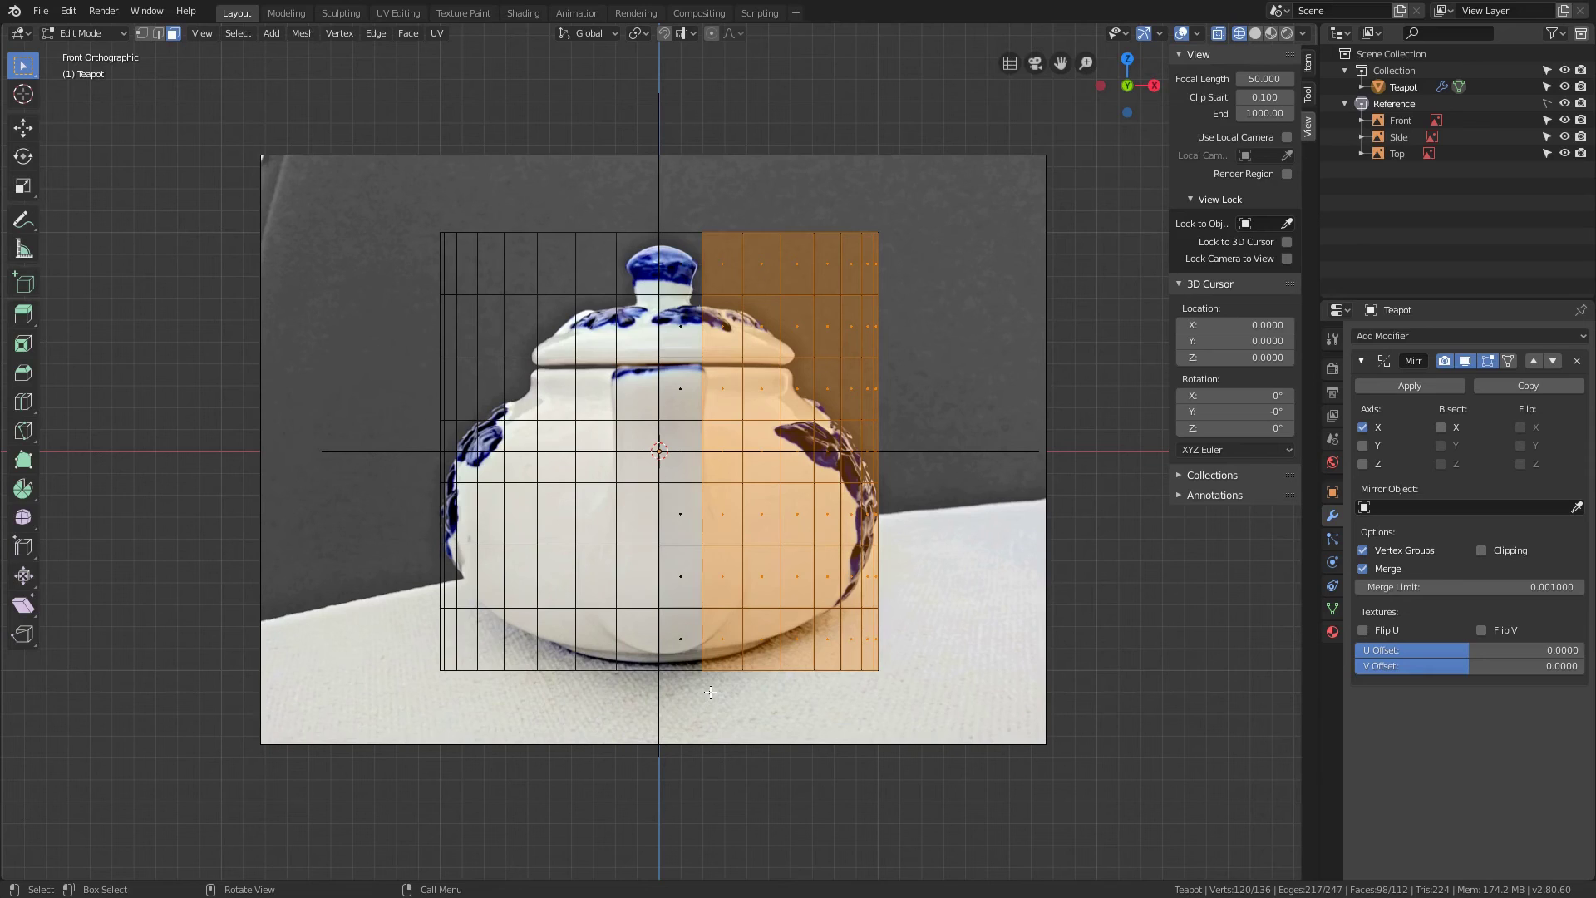
Grow the selection toward the centre and test Mirror clipping with cancelled moves
key("ctrl+KP_Add")
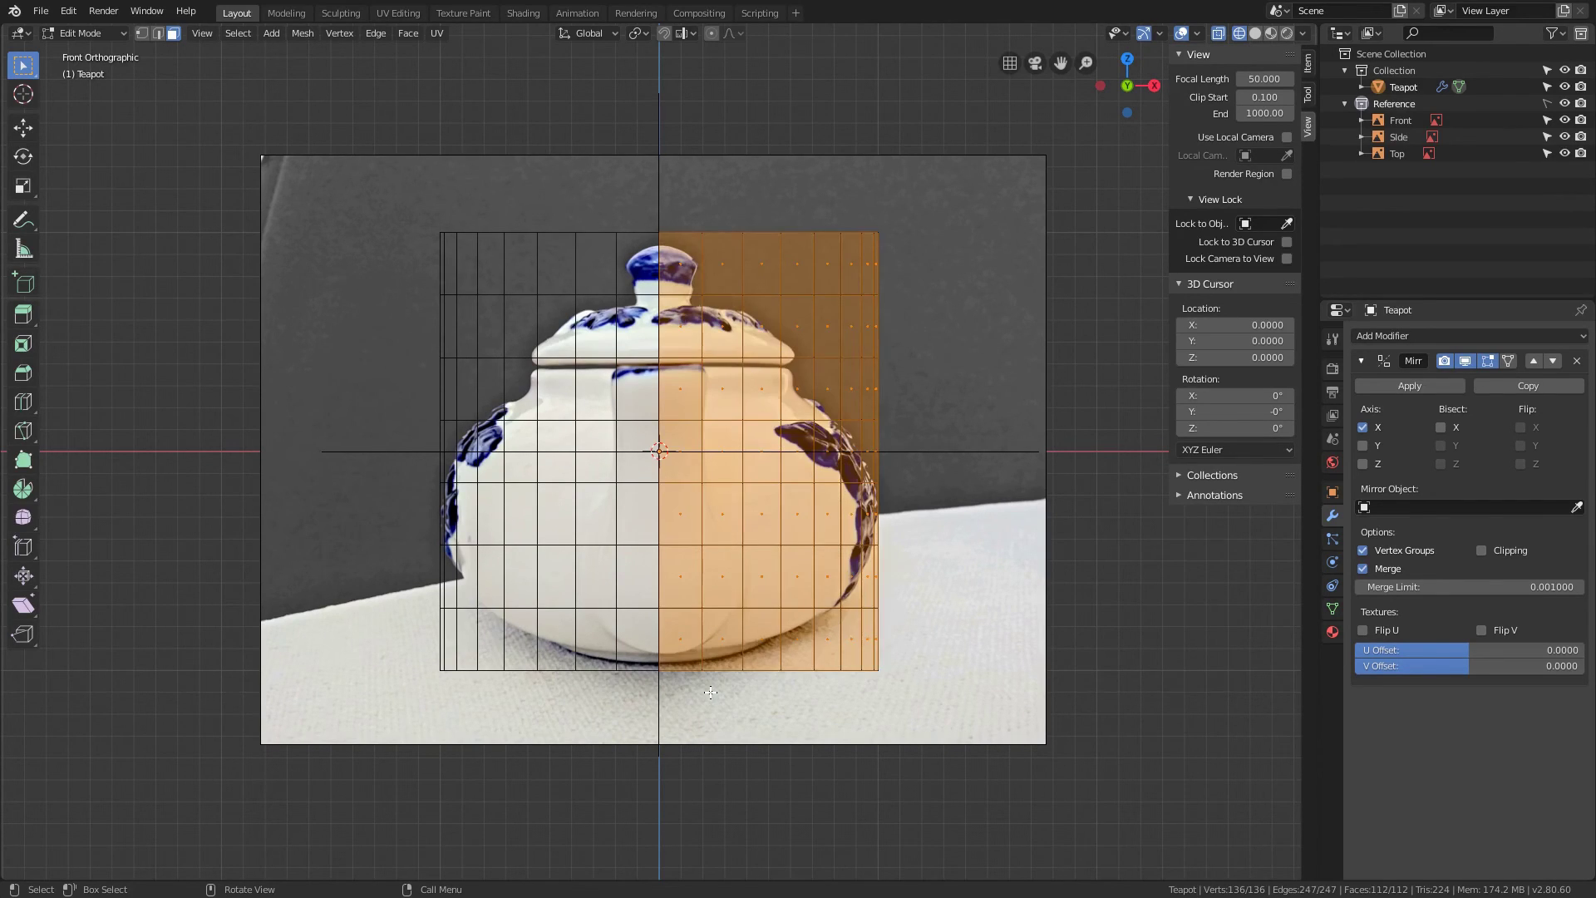
key("g")
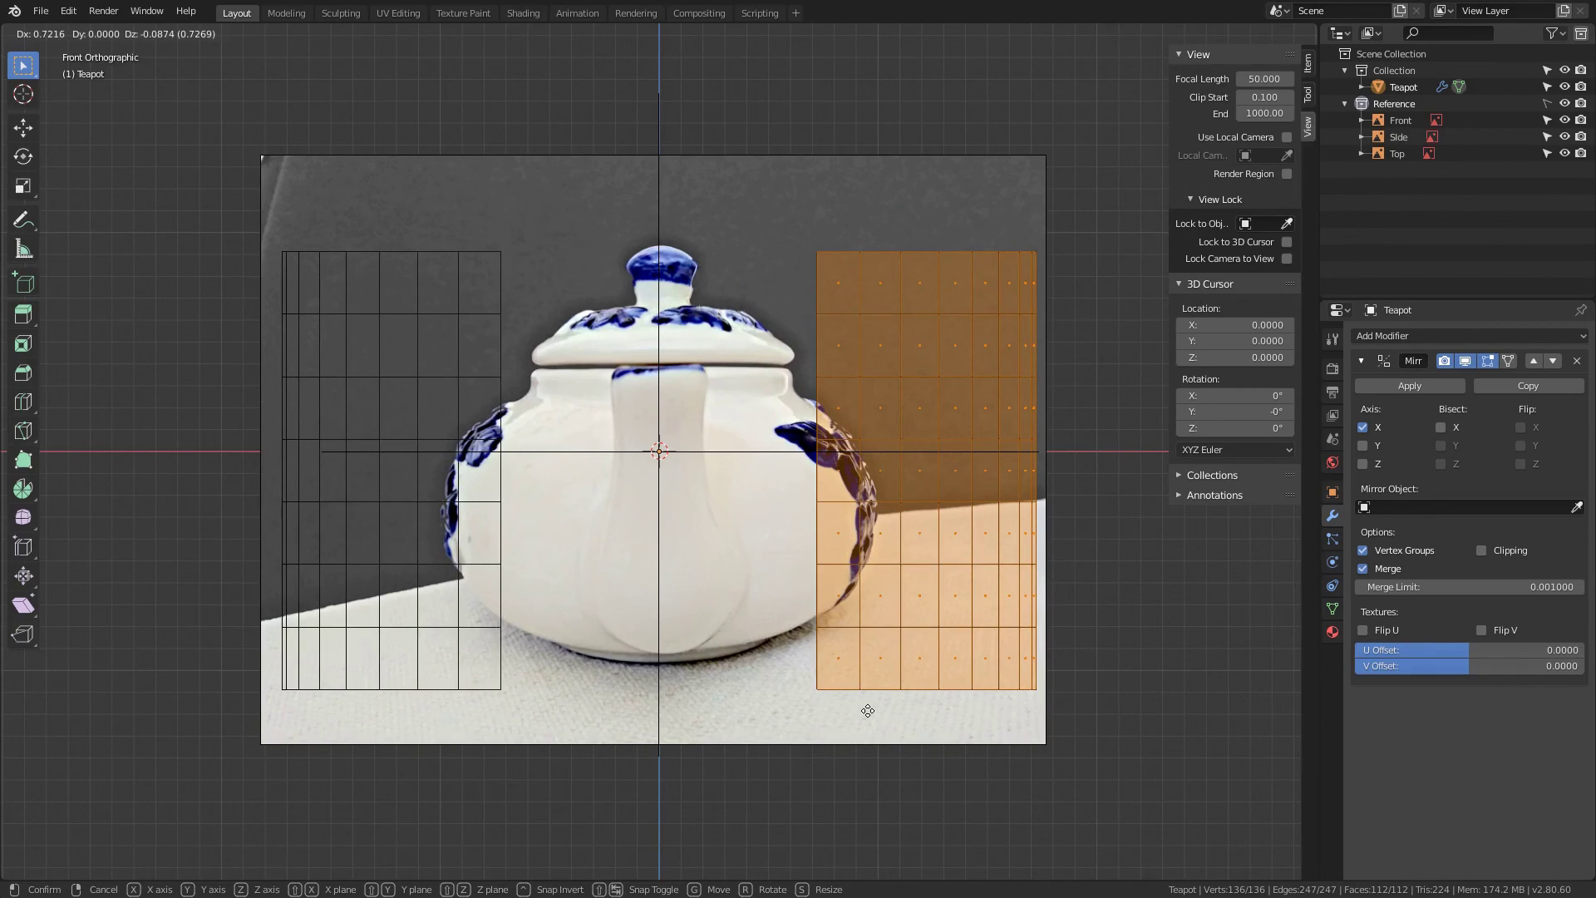
right_click(869, 711)
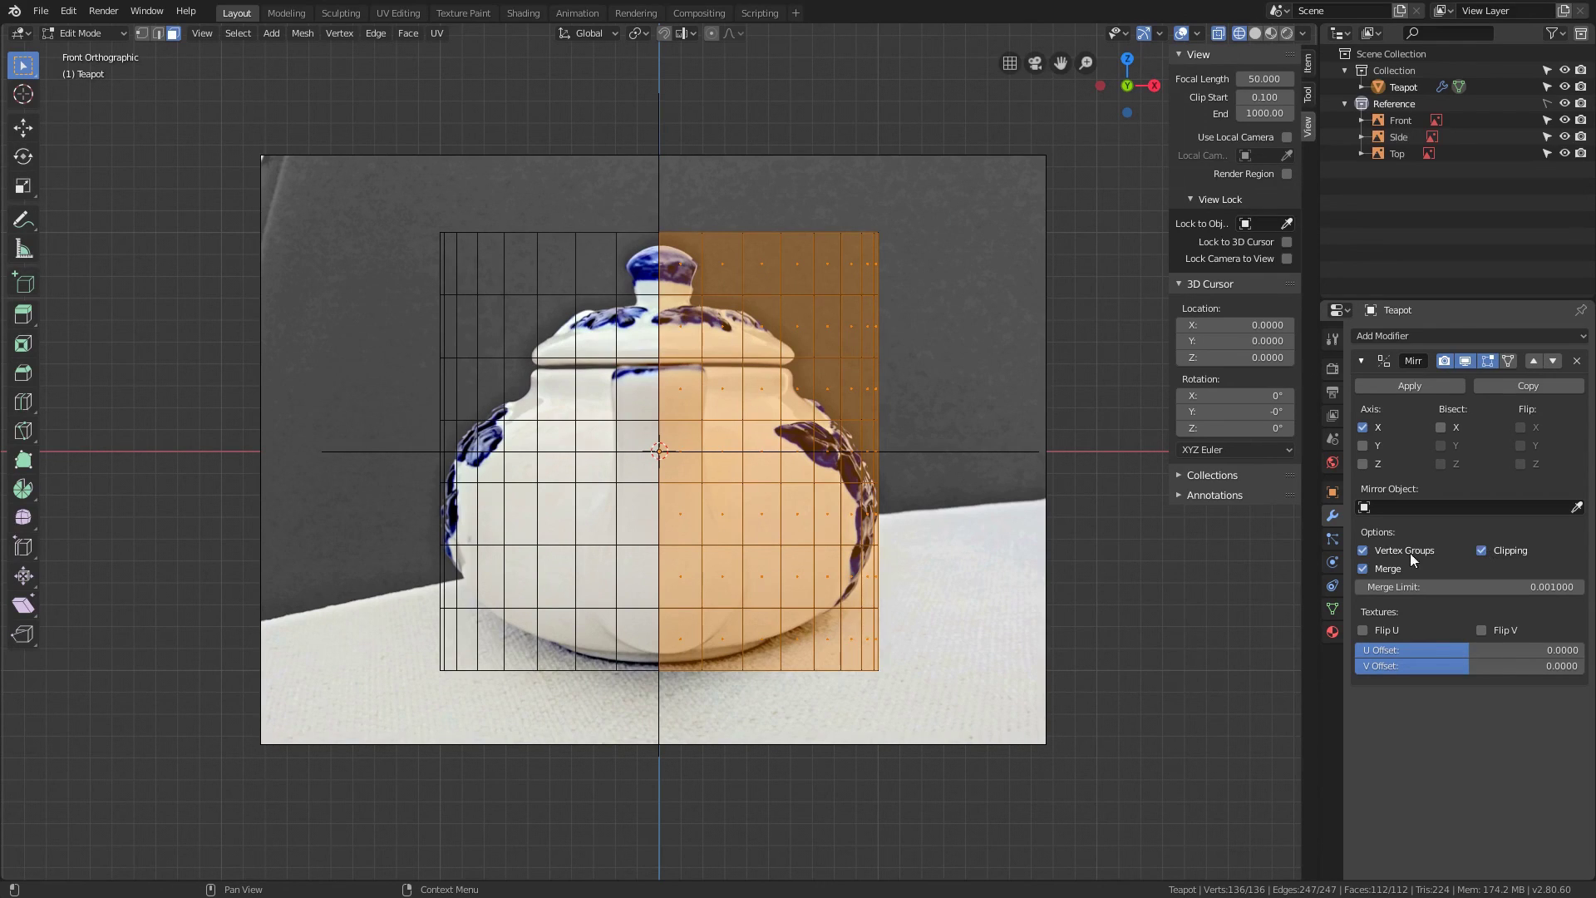
key("g")
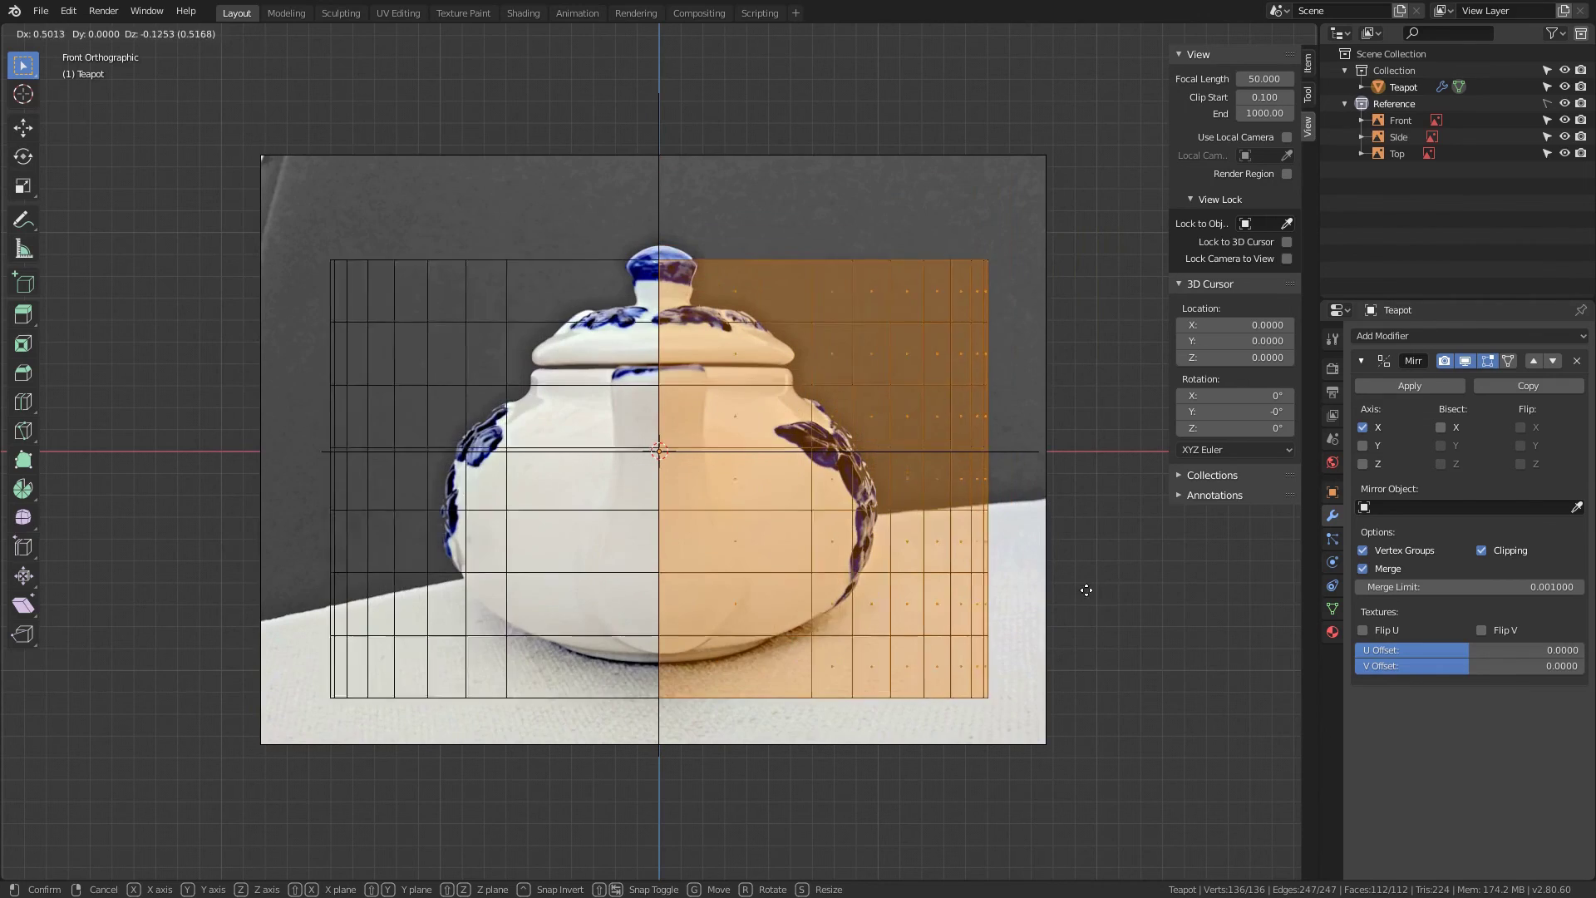
right_click(1047, 578)
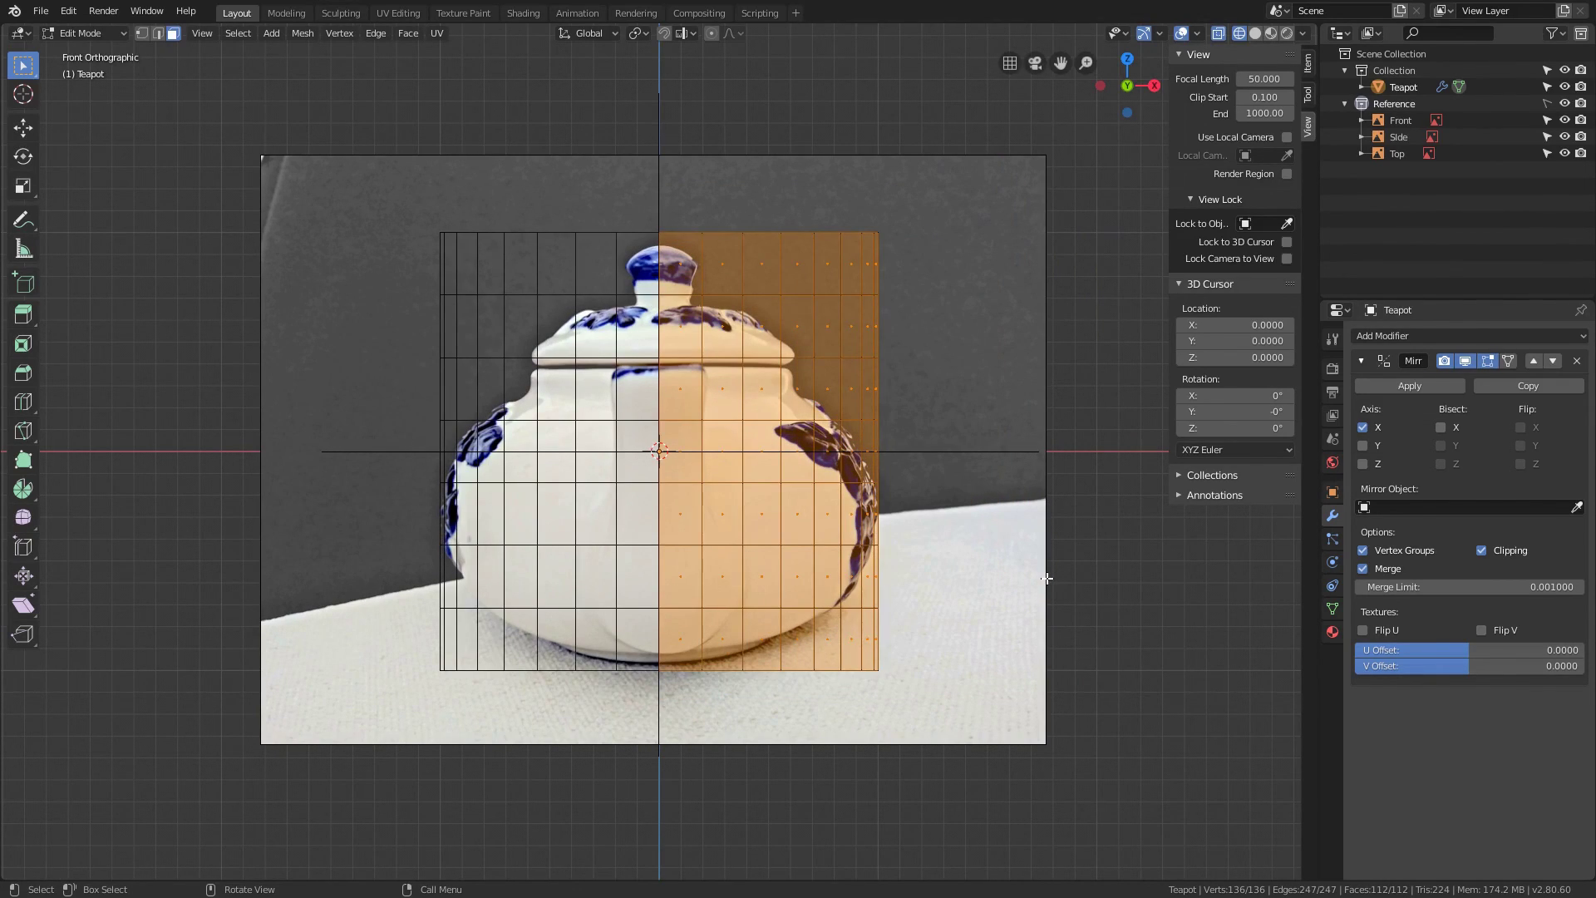